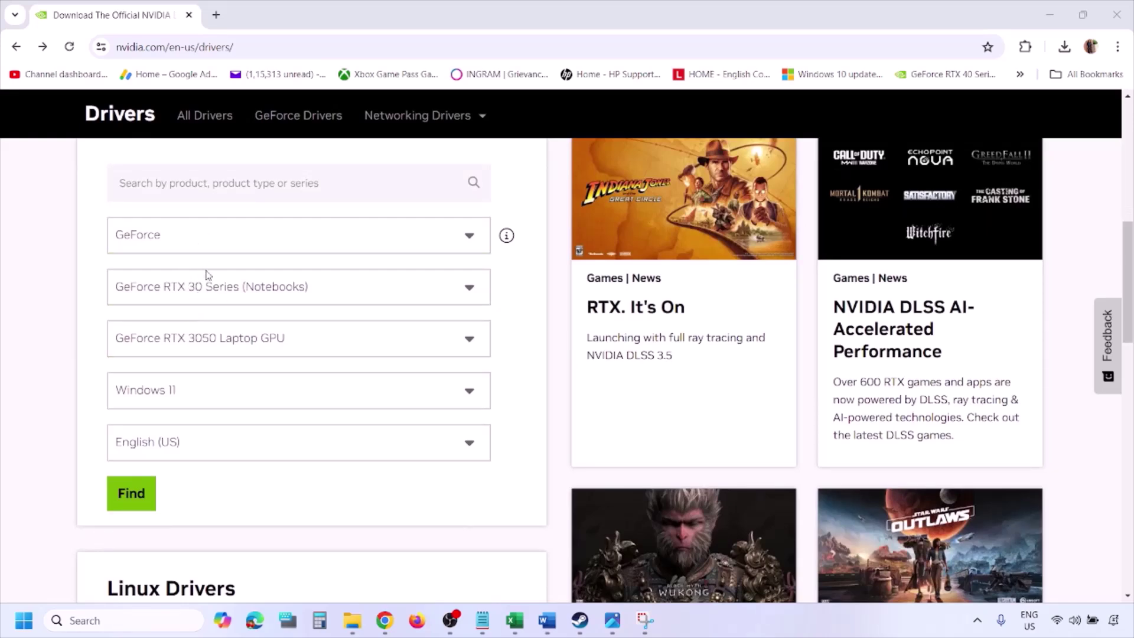
# Set the operating system to Windows 11 and find the matching drivers for the GeForce RTX 3050 Laptop GPU.
pyautogui.click(188, 395)
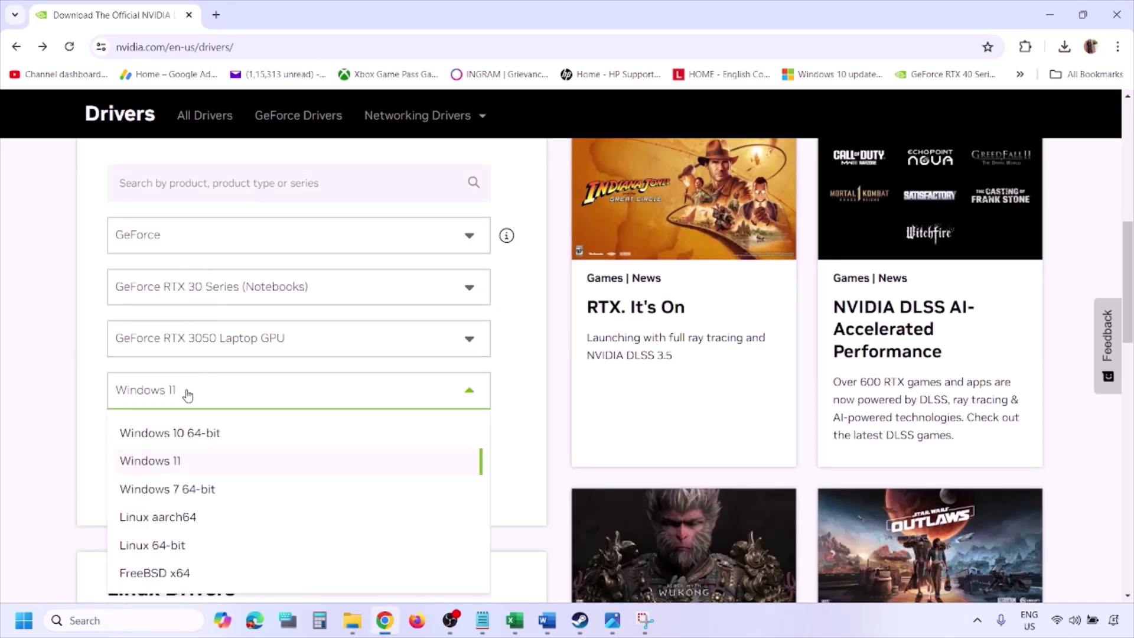
pyautogui.click(162, 461)
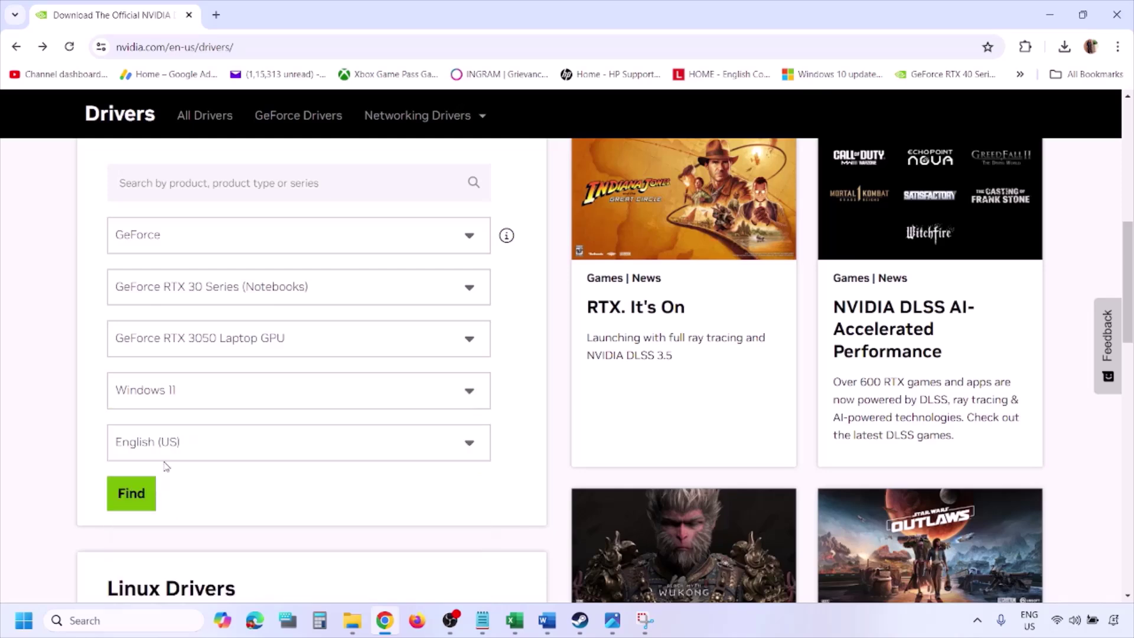
pyautogui.click(128, 494)
# Switch to Photos and review images 1.png to 5.png covering the NVIDIA driver download and custom clean installation options.
pyautogui.click(612, 620)
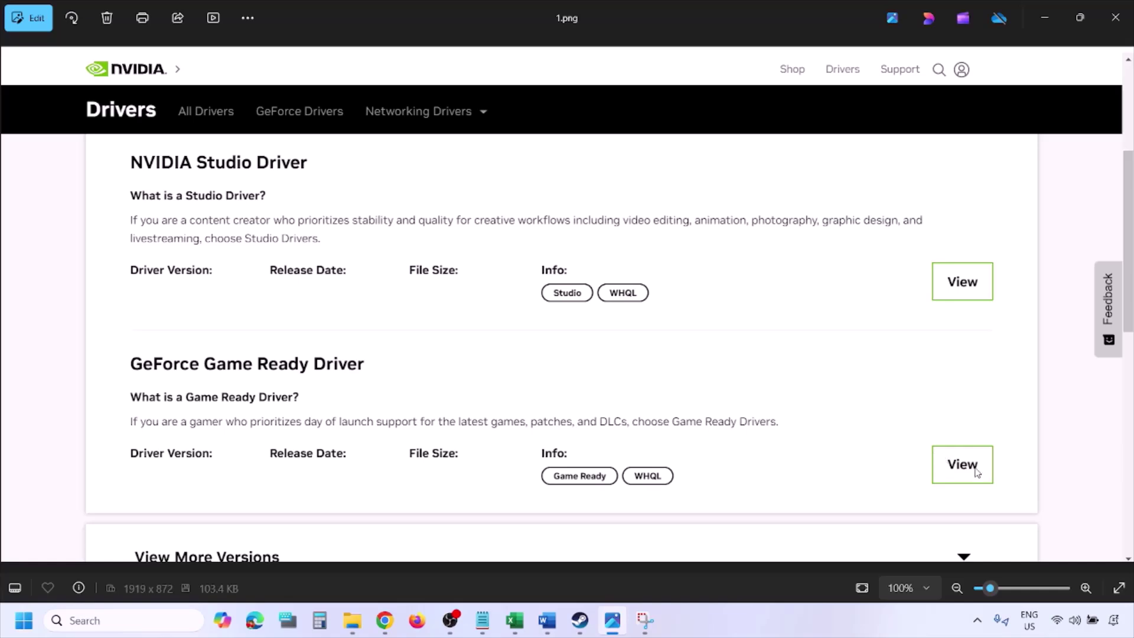
pyautogui.press('Right')
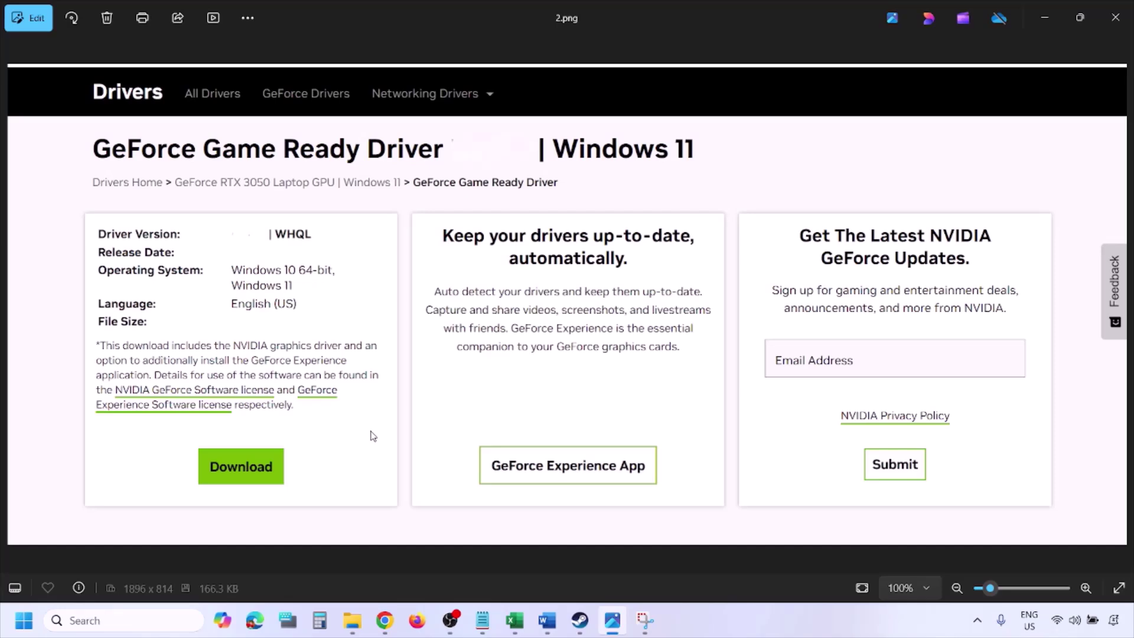
pyautogui.press('Right')
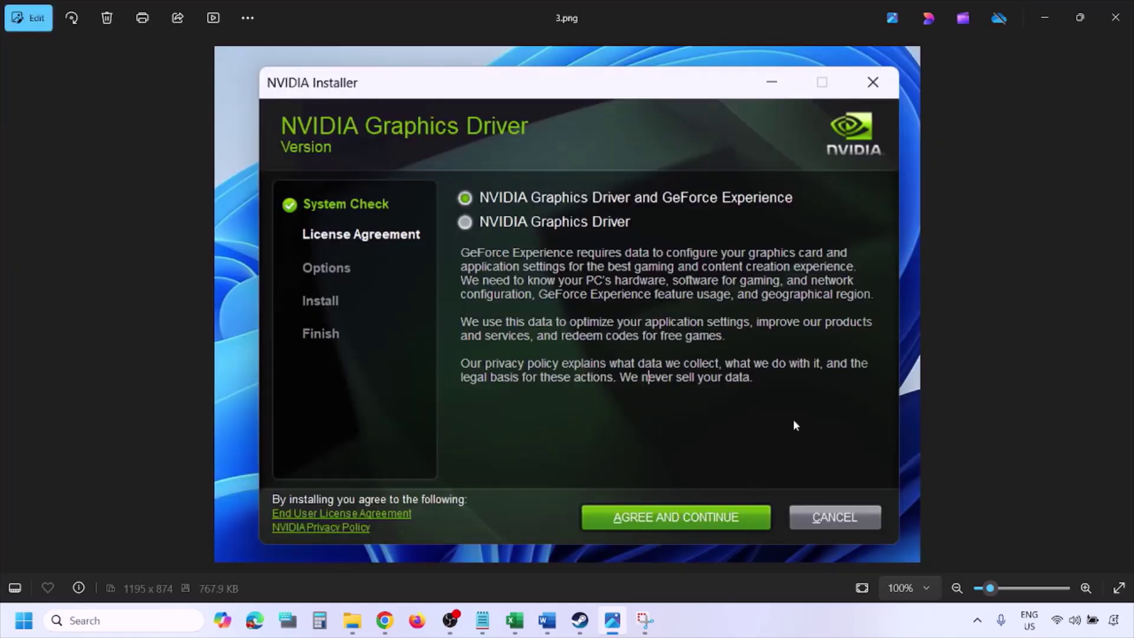
pyautogui.press('Right')
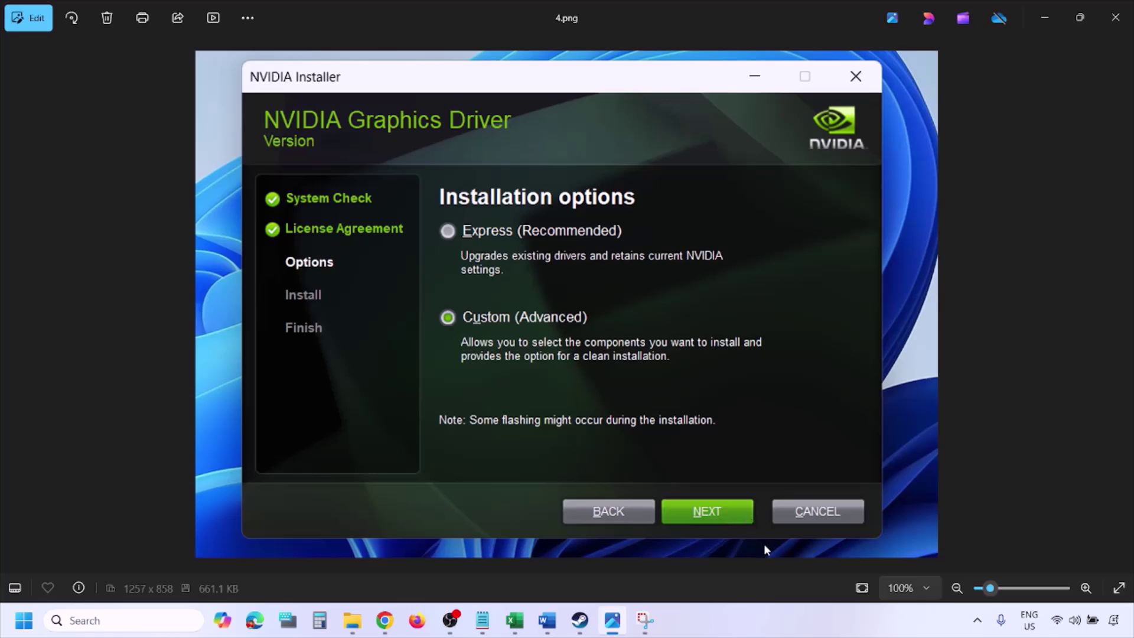
pyautogui.press('Right')
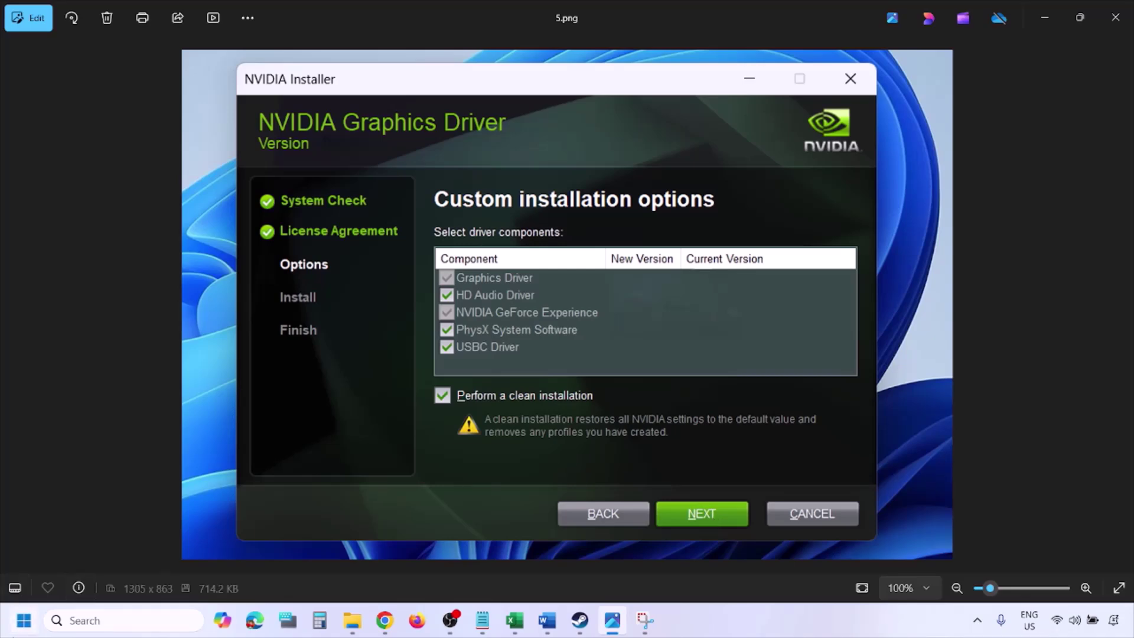
pyautogui.click(24, 620)
pyautogui.click(433, 572)
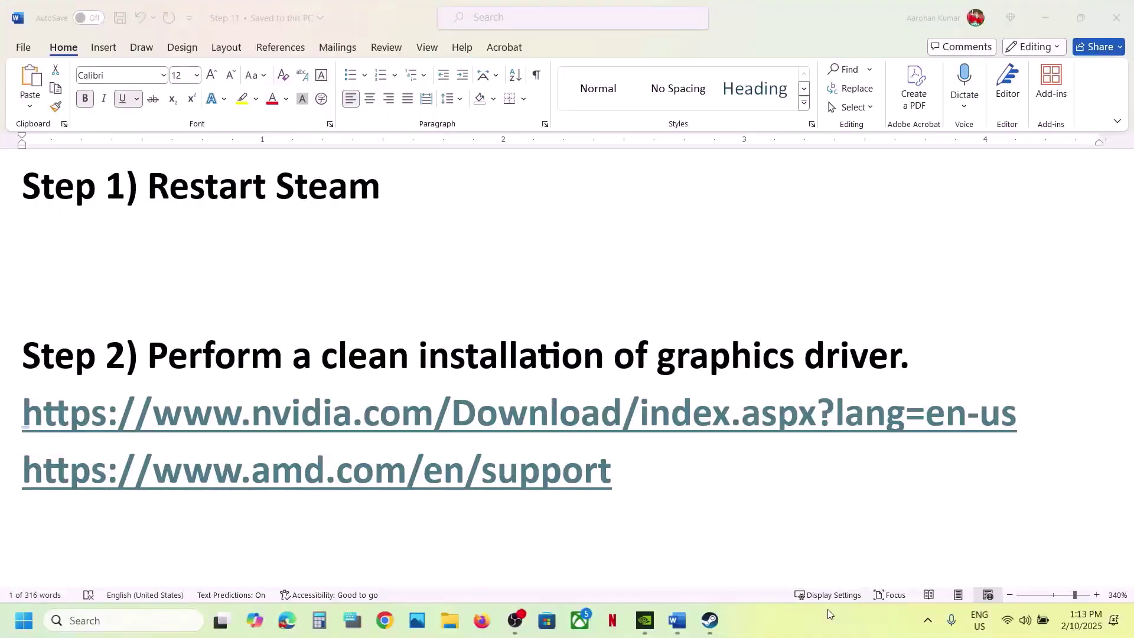
pyautogui.click(631, 469)
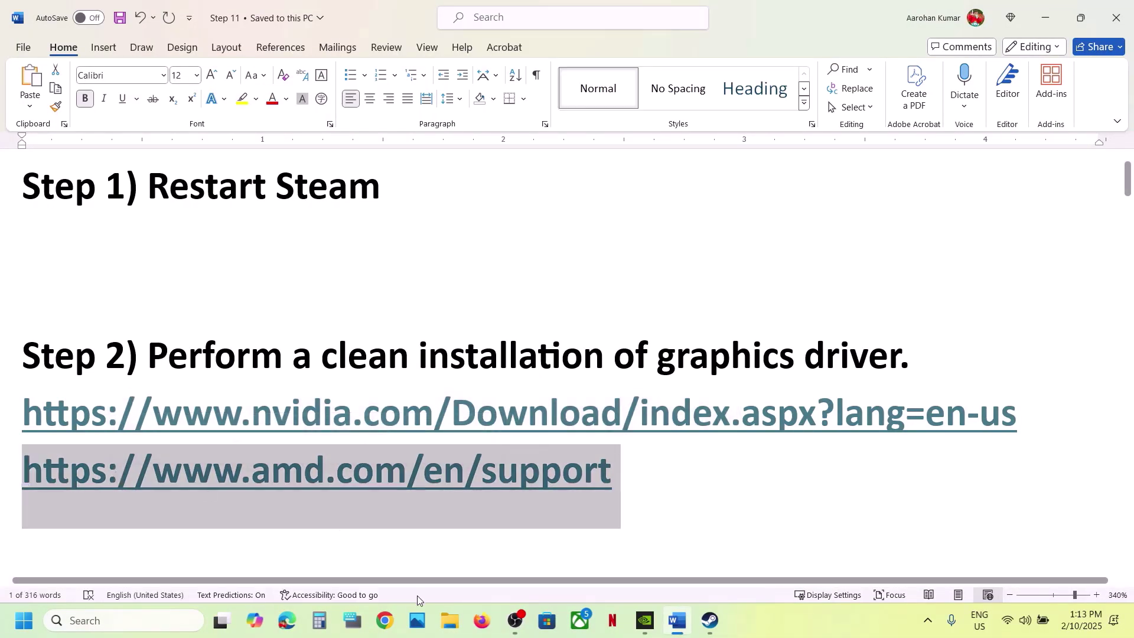
pyautogui.click(396, 620)
pyautogui.write('https://www.amd.com/en/support')
pyautogui.press('Return')
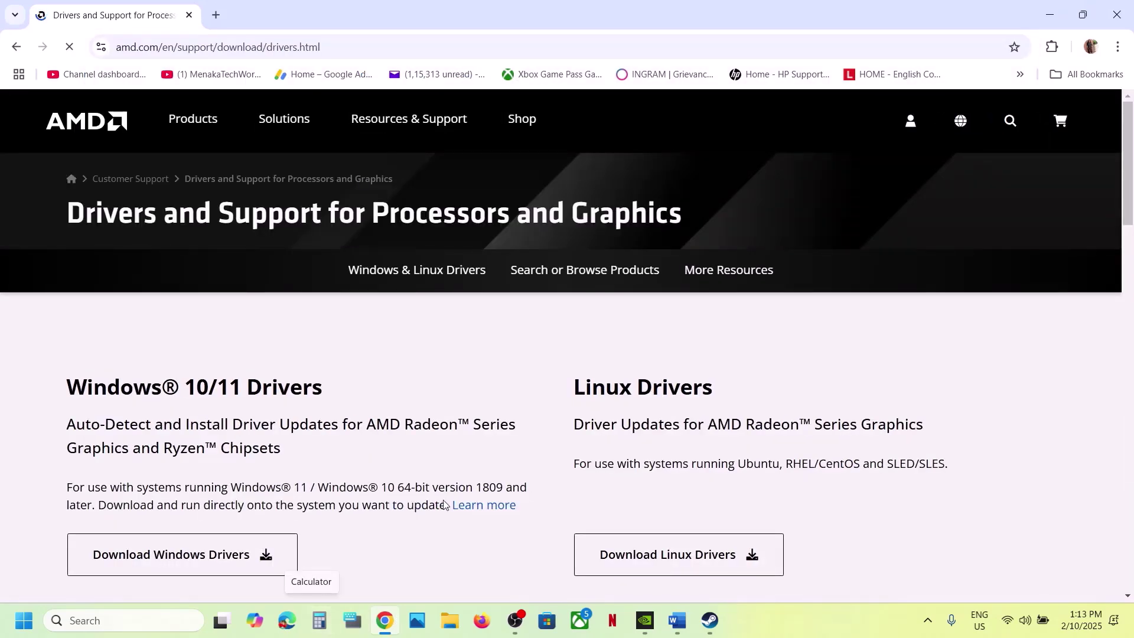
# Browse products to Graphics, Radeon RX, Radeon RX 7000 Series, AMD Radeon RX 7900 XTX and submit the selection.
pyautogui.scroll(-8, 407, 489)
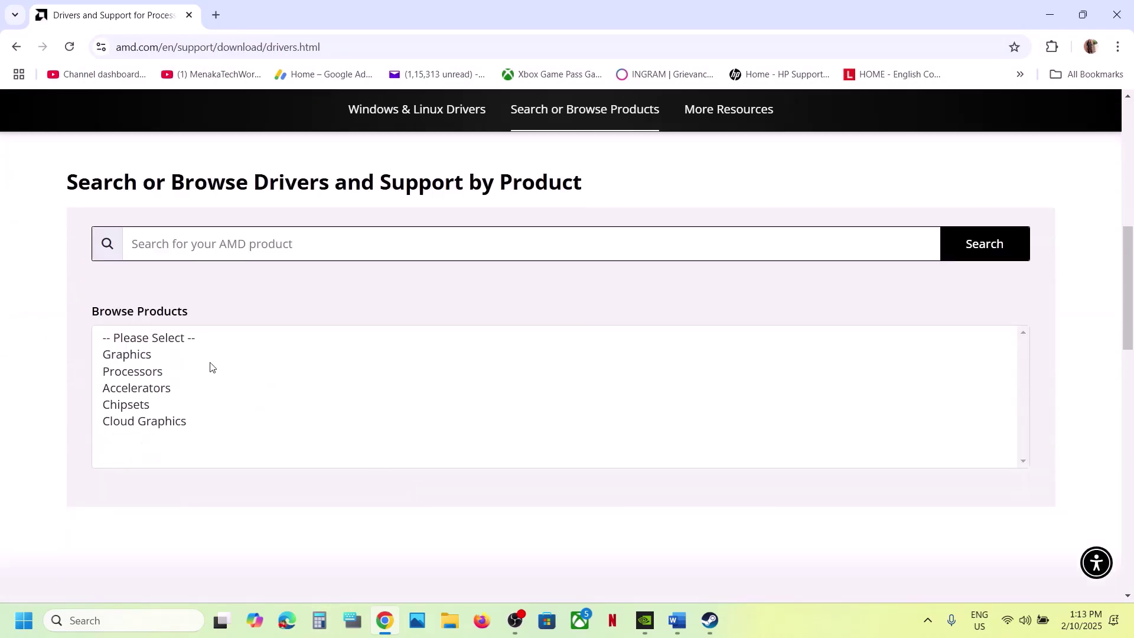
pyautogui.click(165, 359)
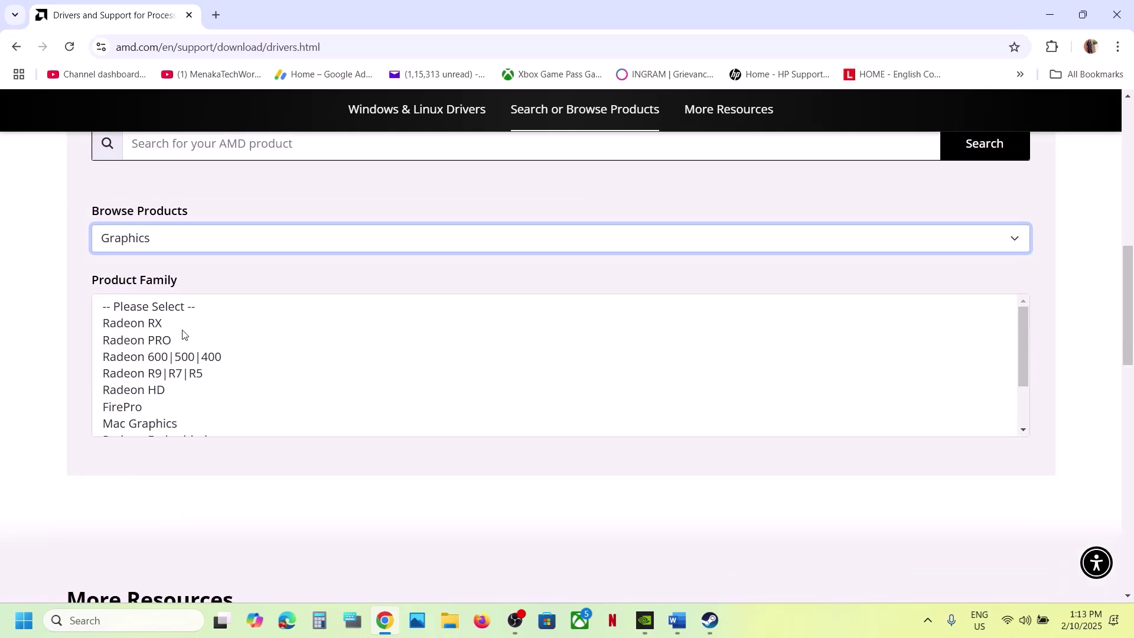
pyautogui.click(173, 326)
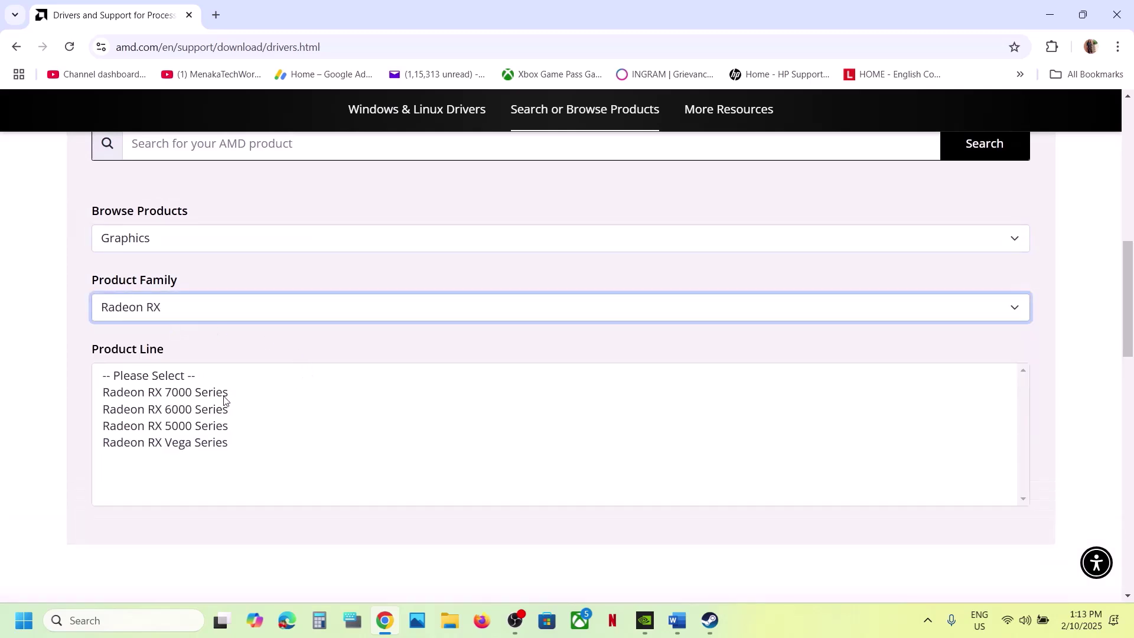
pyautogui.click(224, 395)
pyautogui.click(206, 332)
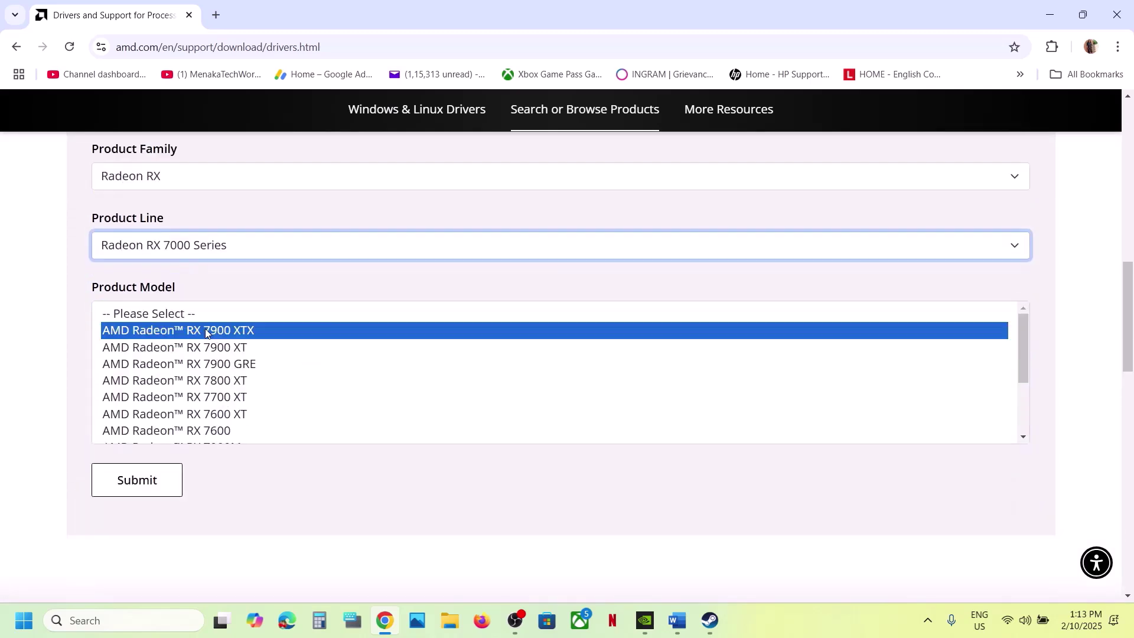
pyautogui.click(206, 332)
pyautogui.click(142, 322)
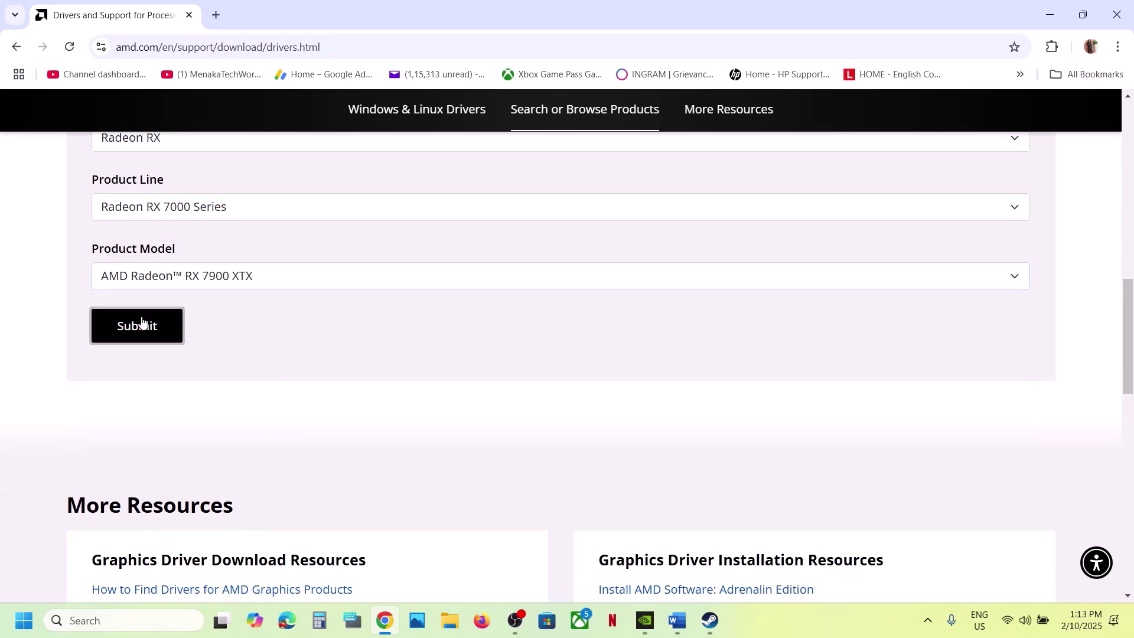
# Expand the Windows 11 - 64-Bit Edition drivers and highlight the Adrenalin Edition revision number.
pyautogui.scroll(-2, 468, 326)
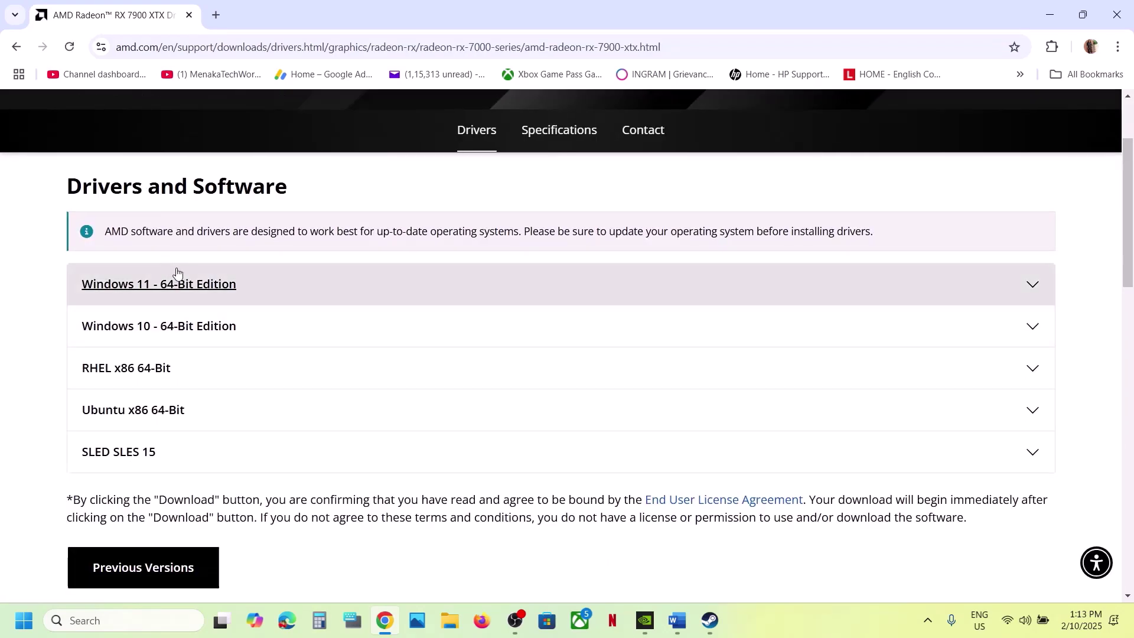
pyautogui.click(172, 286)
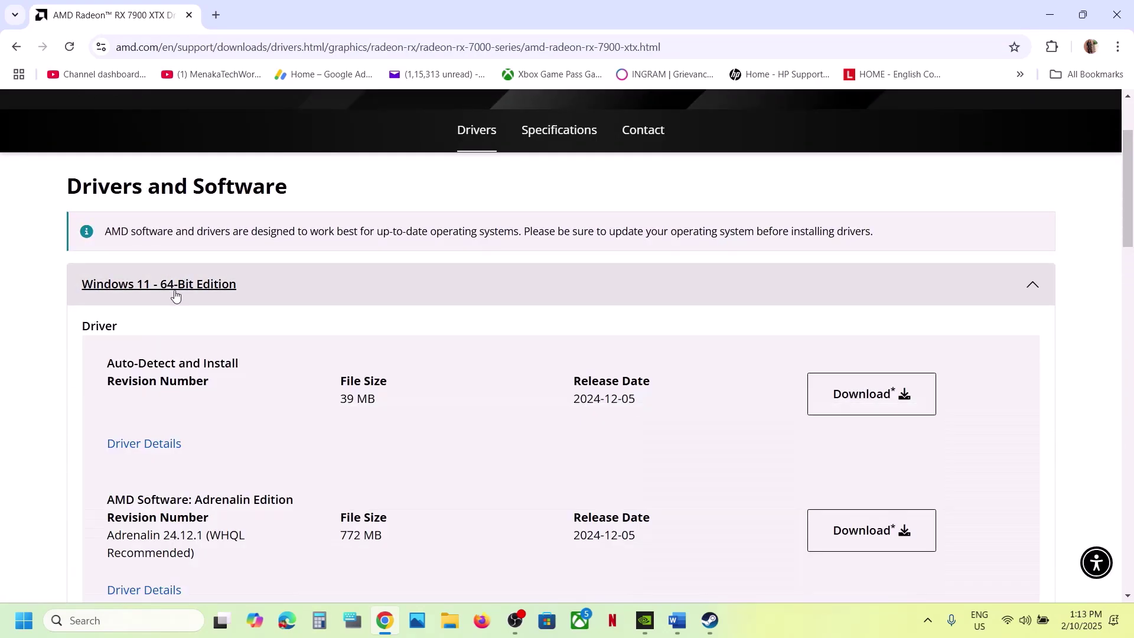
pyautogui.scroll(-1, 325, 389)
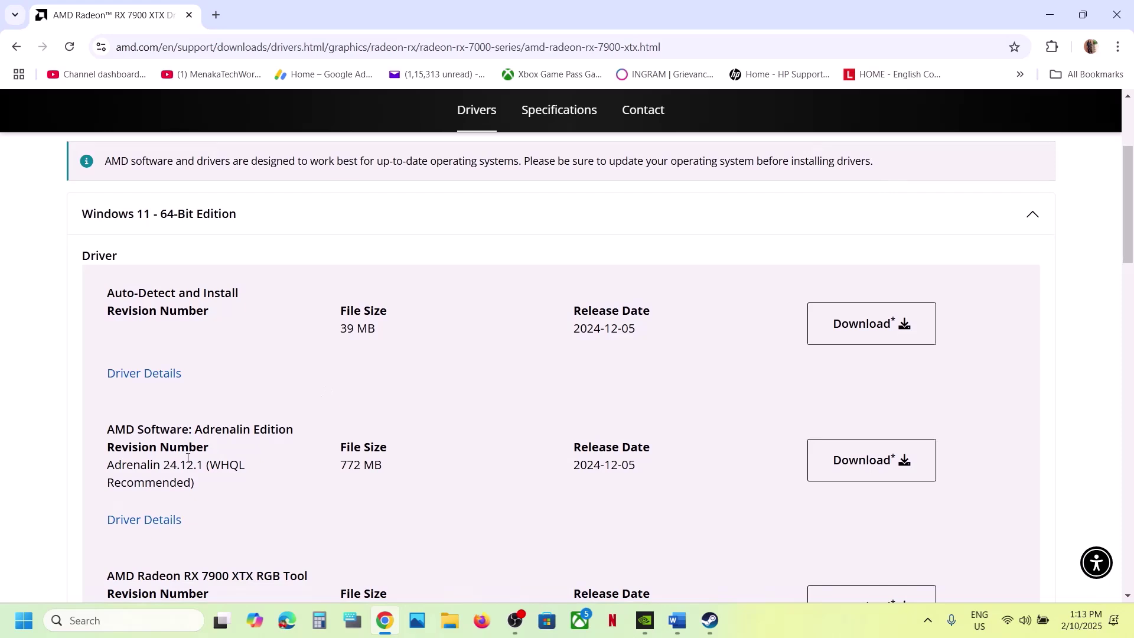
pyautogui.moveTo(165, 467); pyautogui.dragTo(203, 467)
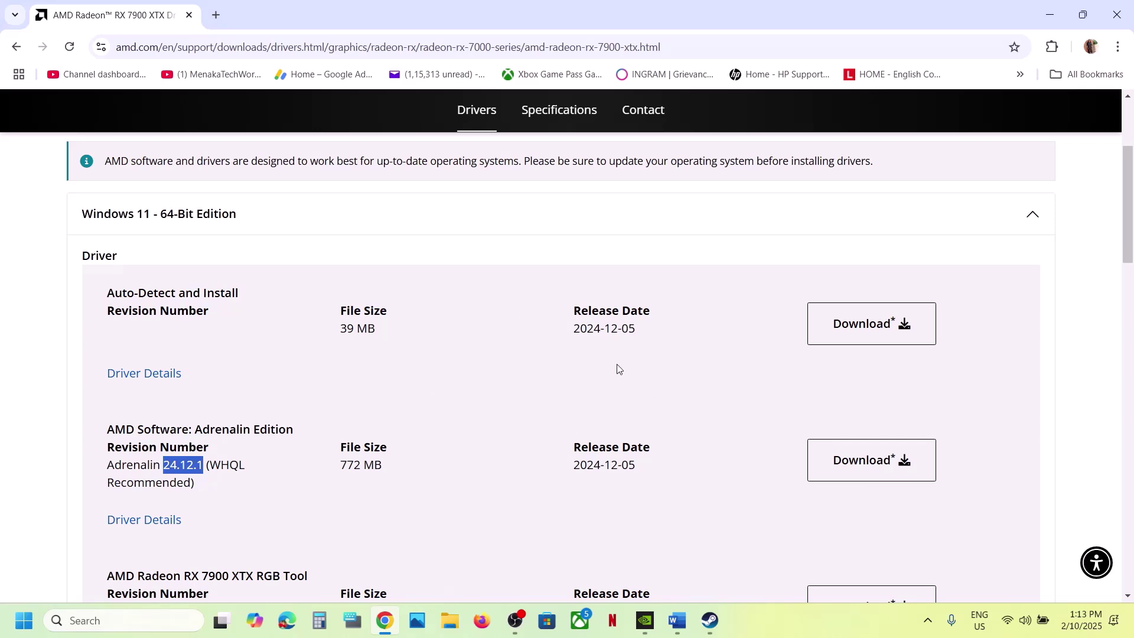
# Switch to the Word document and copy the word "graphics" from the Step 3 heading.
pyautogui.click(678, 621)
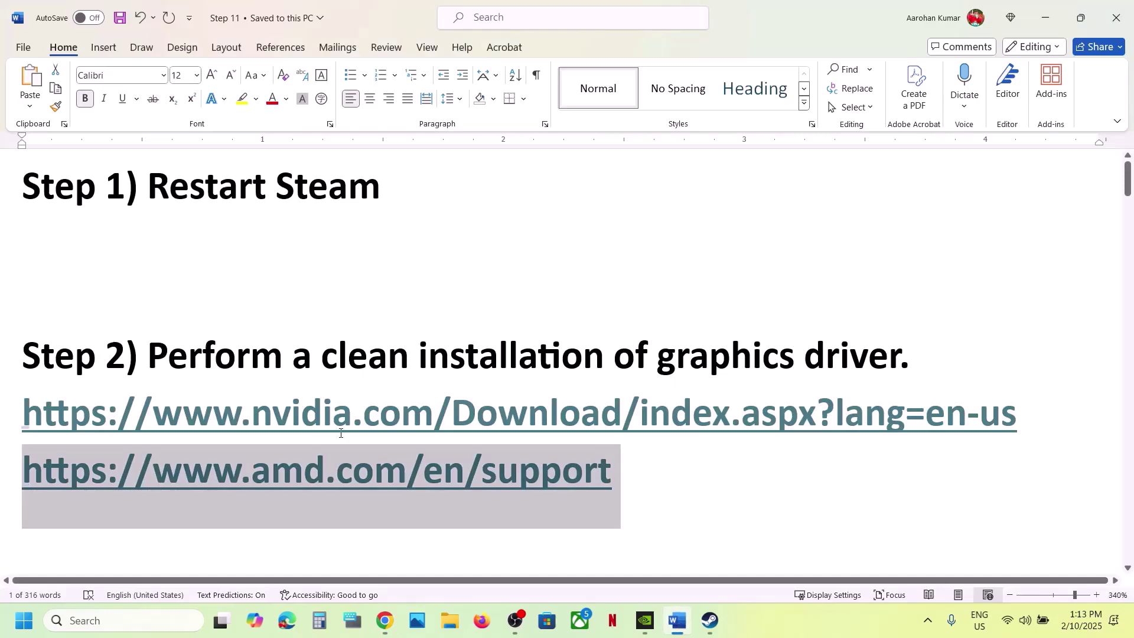
pyautogui.scroll(-1, 340, 433)
pyautogui.scroll(3, 340, 433)
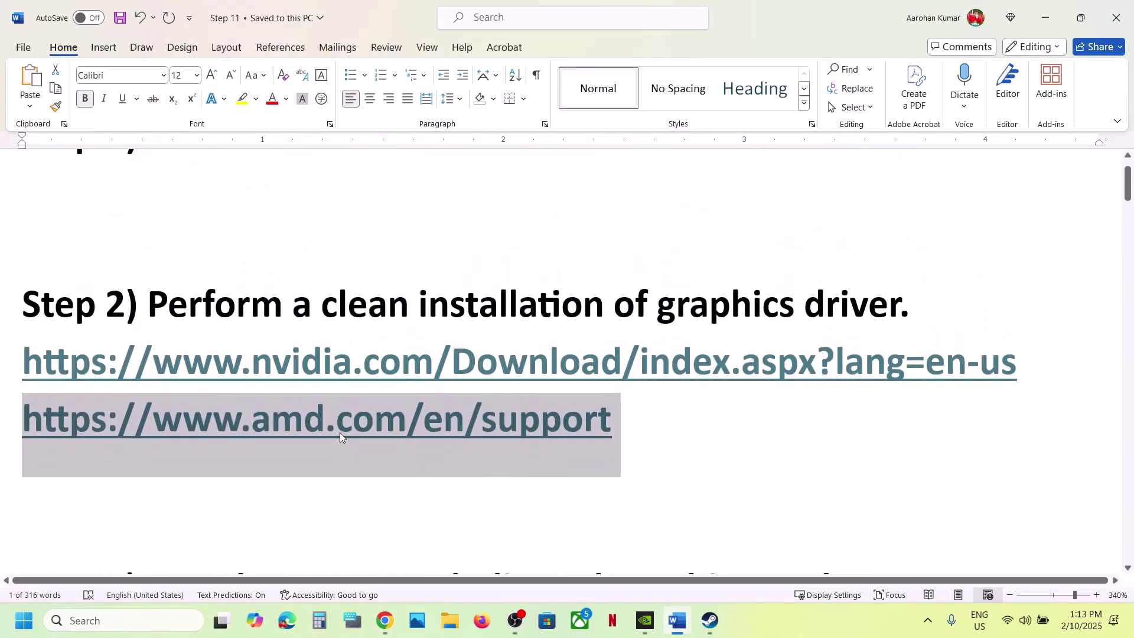
pyautogui.scroll(-2, 340, 433)
pyautogui.doubleClick(644, 488)
pyautogui.hotkey('ctrl', 'c')
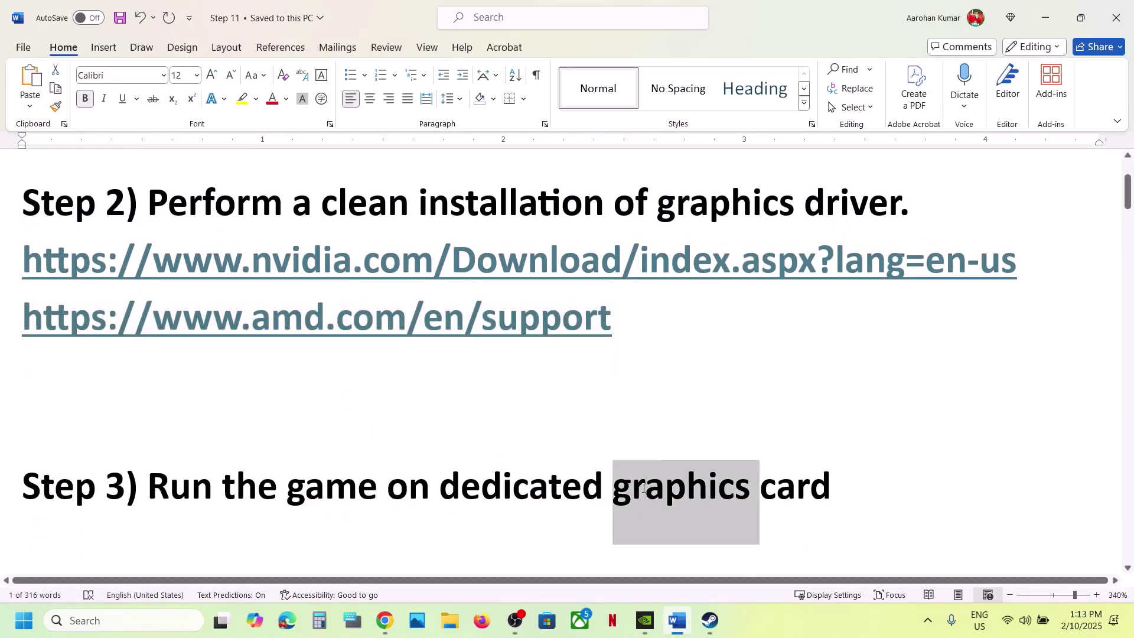
# Search Windows for the copied word "graphics" and open Graphics settings.
pyautogui.click(149, 621)
pyautogui.hotkey('ctrl', 'v')
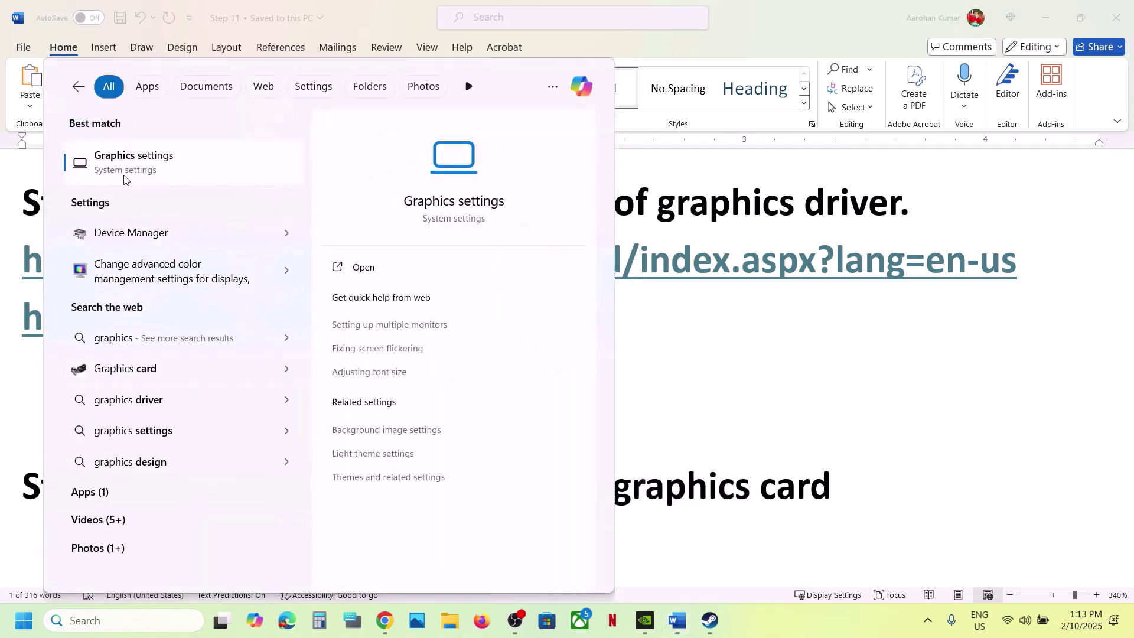
pyautogui.click(124, 168)
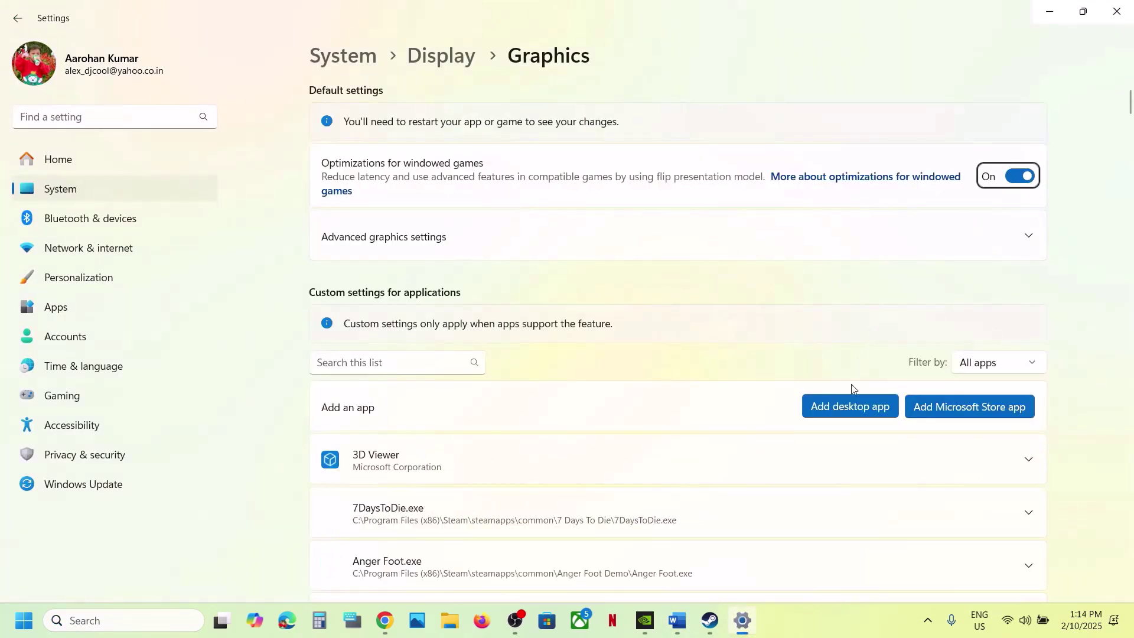
# Start adding a desktop app and browse to C:\Program Files (x86)\Steam\steamapps\common.
pyautogui.click(850, 406)
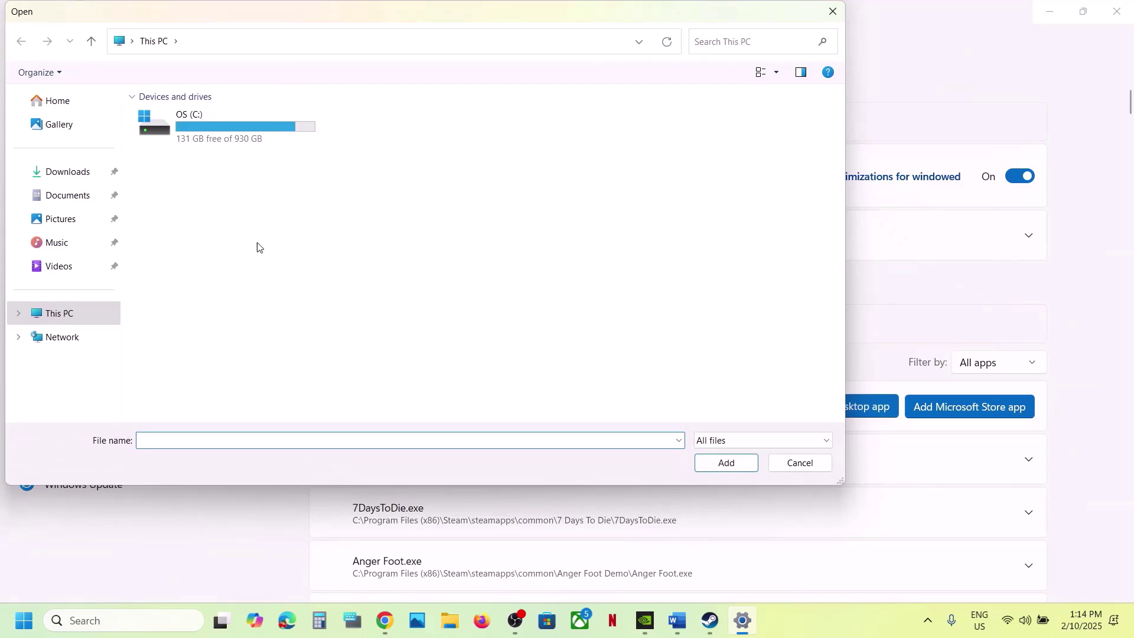
pyautogui.doubleClick(213, 143)
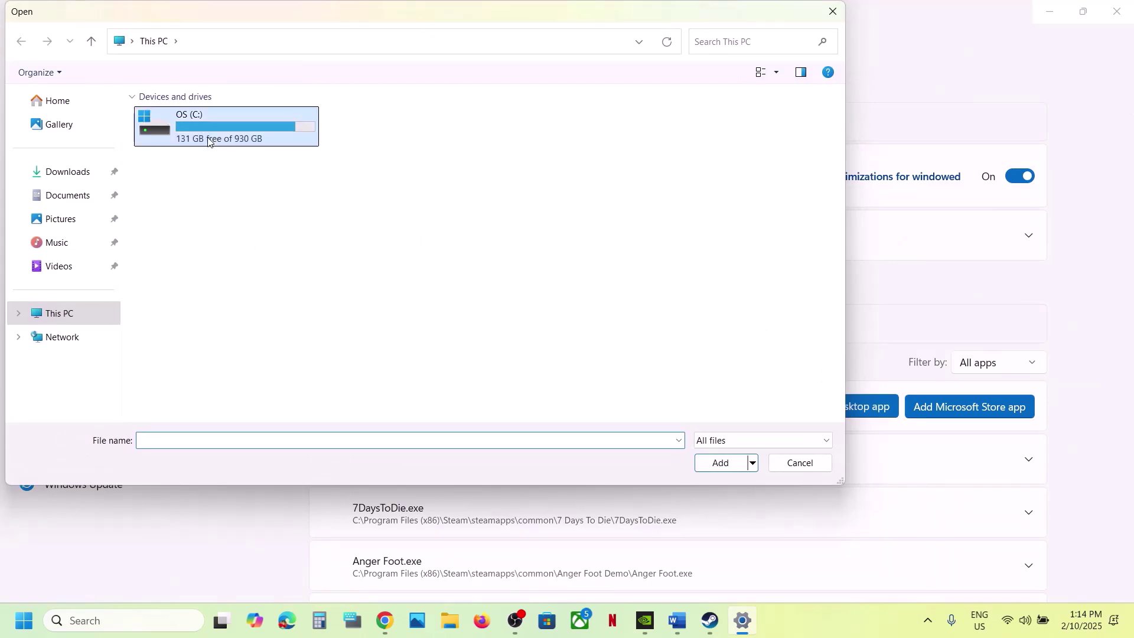
pyautogui.scroll(-5, 231, 195)
pyautogui.click(237, 263)
pyautogui.doubleClick(239, 264)
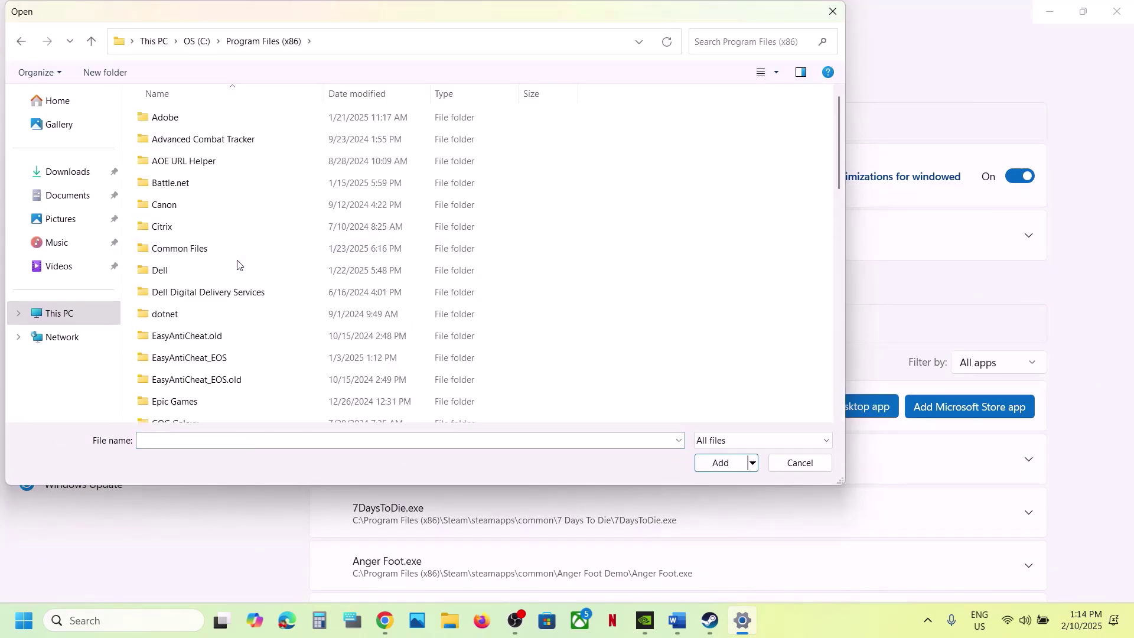
pyautogui.scroll(-10, 238, 264)
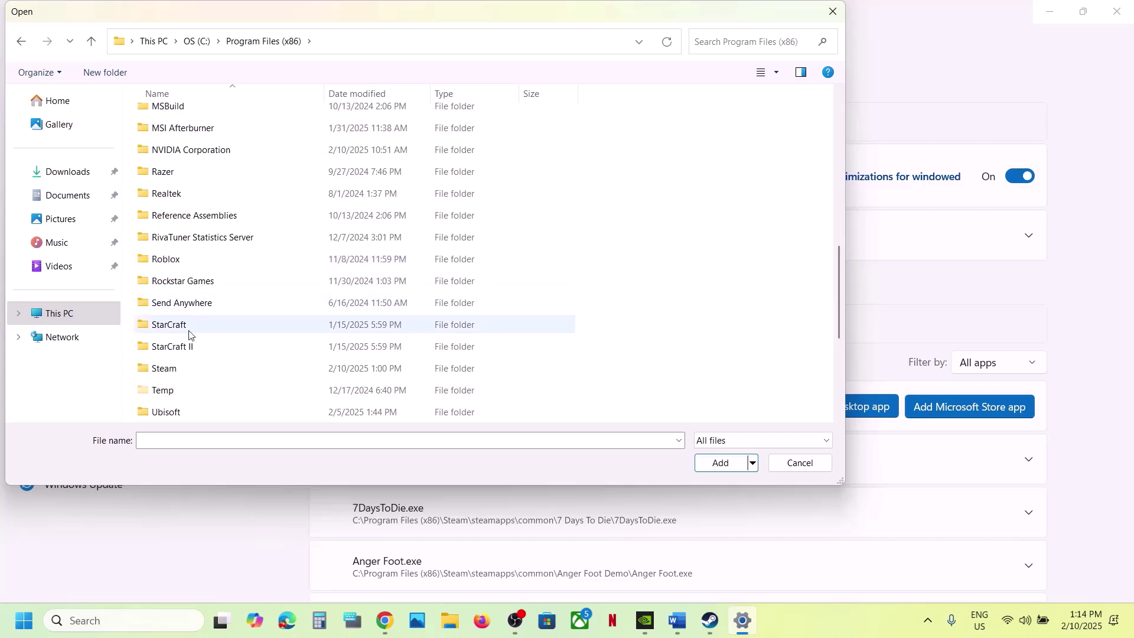
pyautogui.doubleClick(182, 370)
pyautogui.scroll(-3, 187, 319)
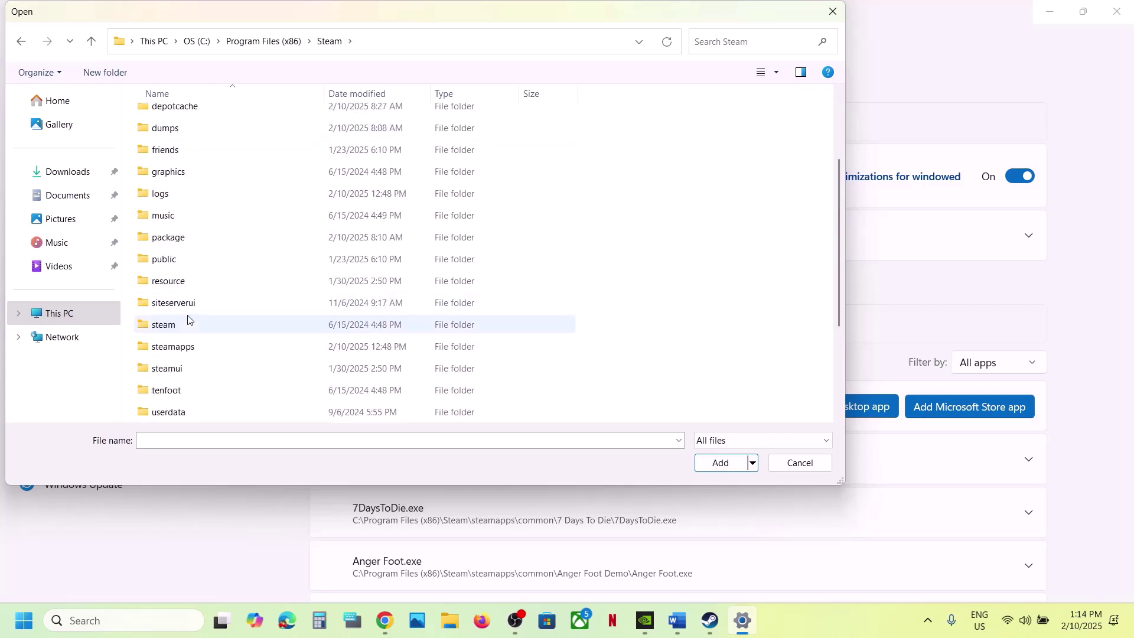
pyautogui.doubleClick(183, 281)
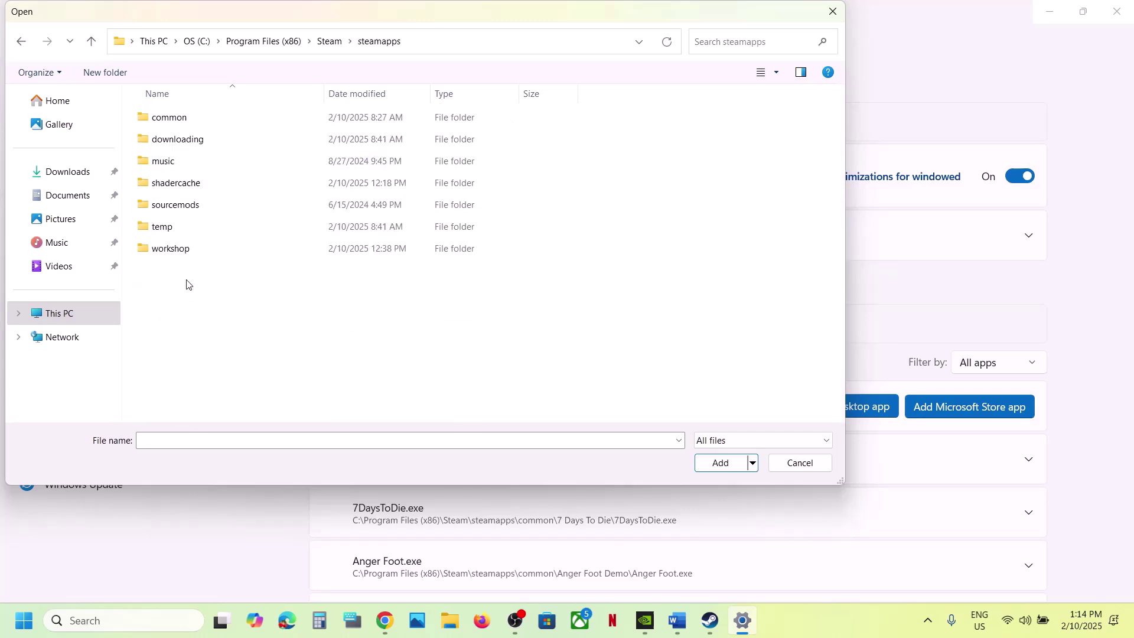
pyautogui.click(179, 123)
pyautogui.doubleClick(181, 121)
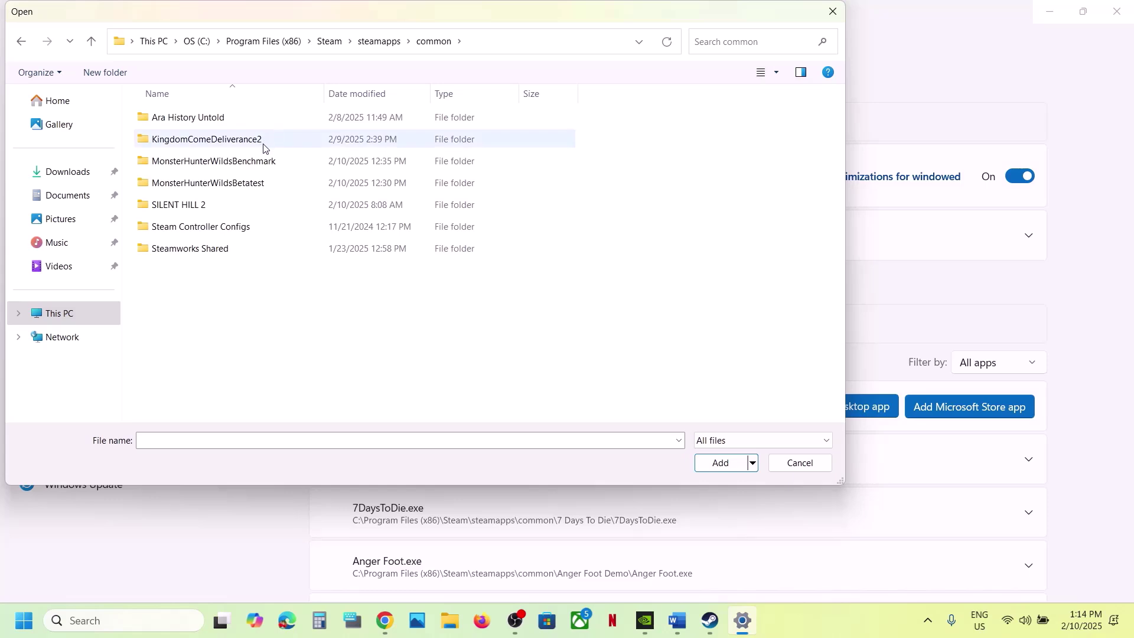
# Add the MonsterHunterWilds application from the MonsterHunterWildsBenchmark folder to the custom graphics settings.
pyautogui.click(258, 161)
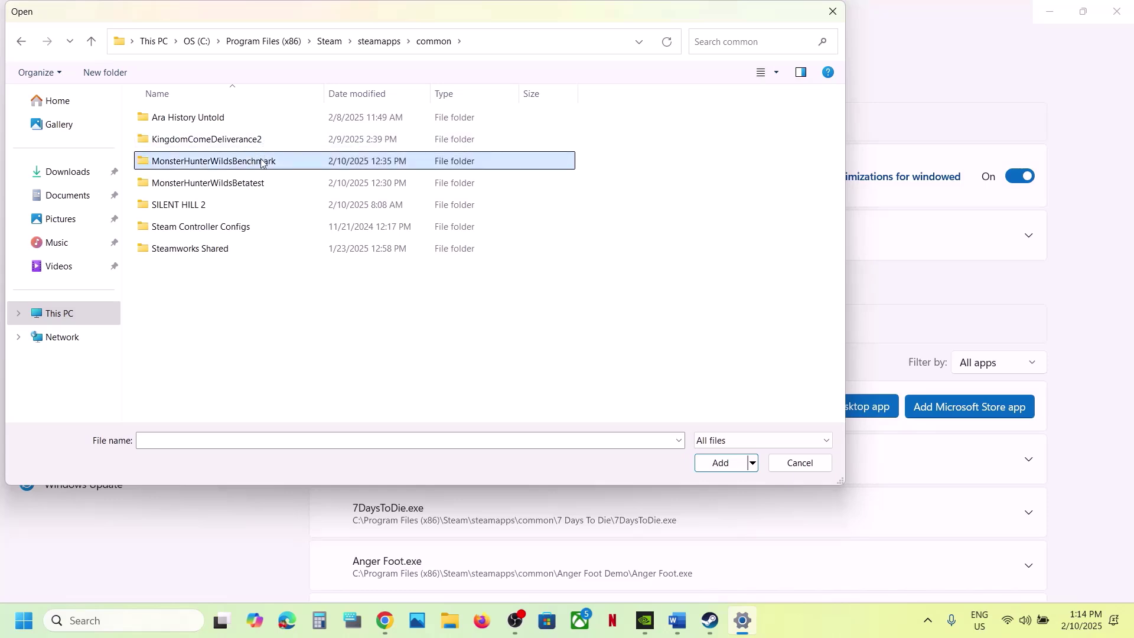
pyautogui.doubleClick(261, 162)
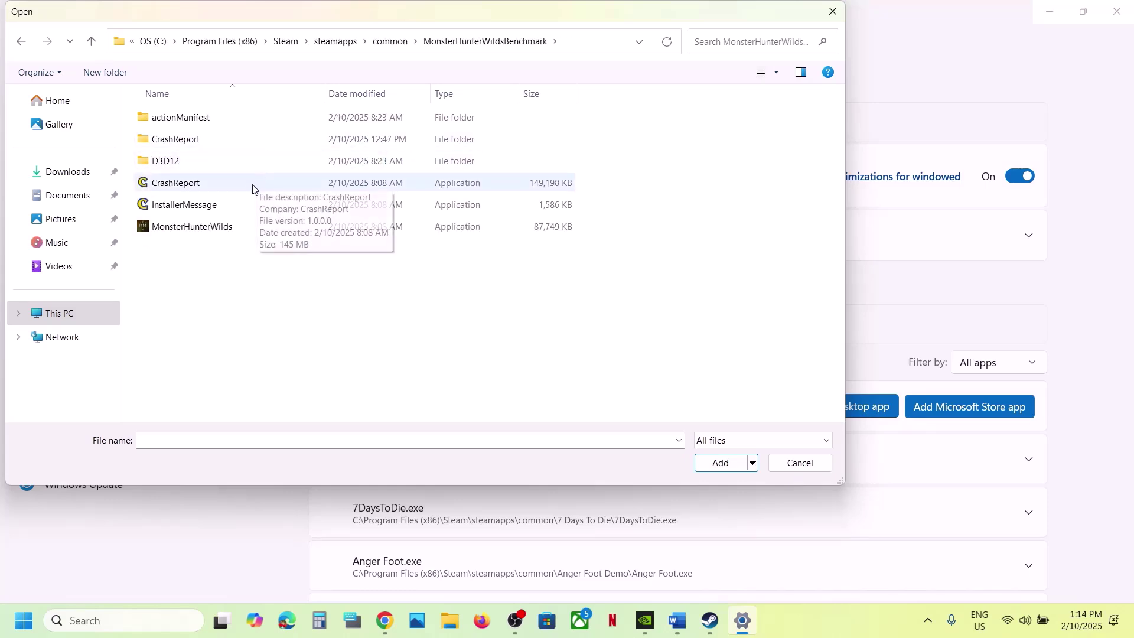
pyautogui.click(203, 234)
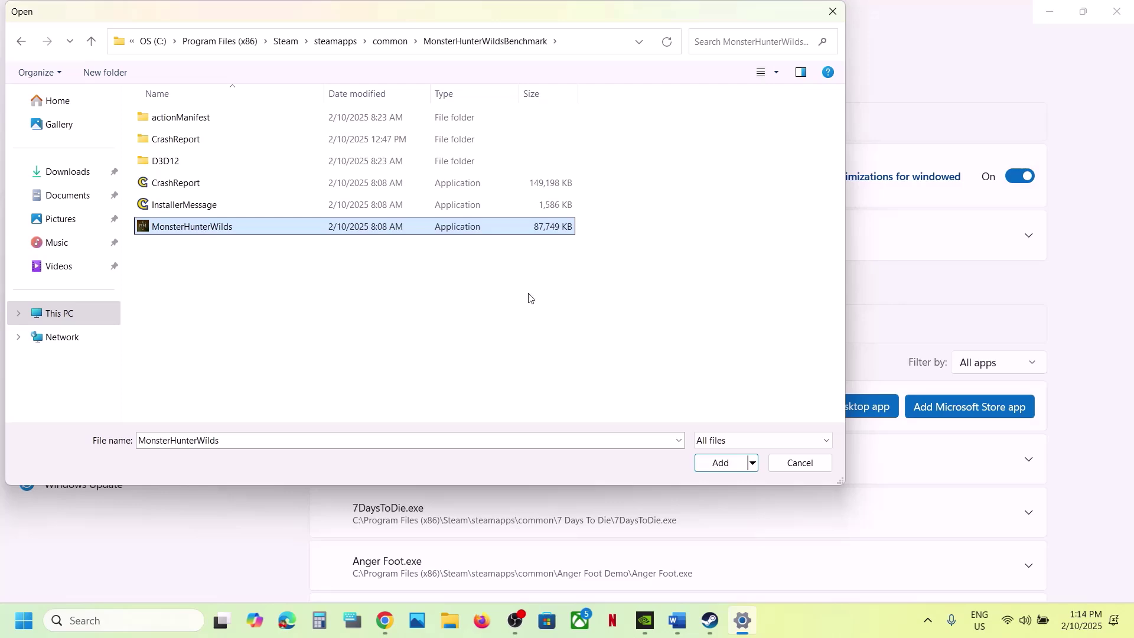
pyautogui.click(722, 463)
# Set the GPU preference for Monster Hunter Wilds Benchmark to High Performance (NVIDIA GeForce RTX 3050 Laptop GPU) and close Settings.
pyautogui.scroll(-5, 456, 455)
pyautogui.scroll(-20, 456, 458)
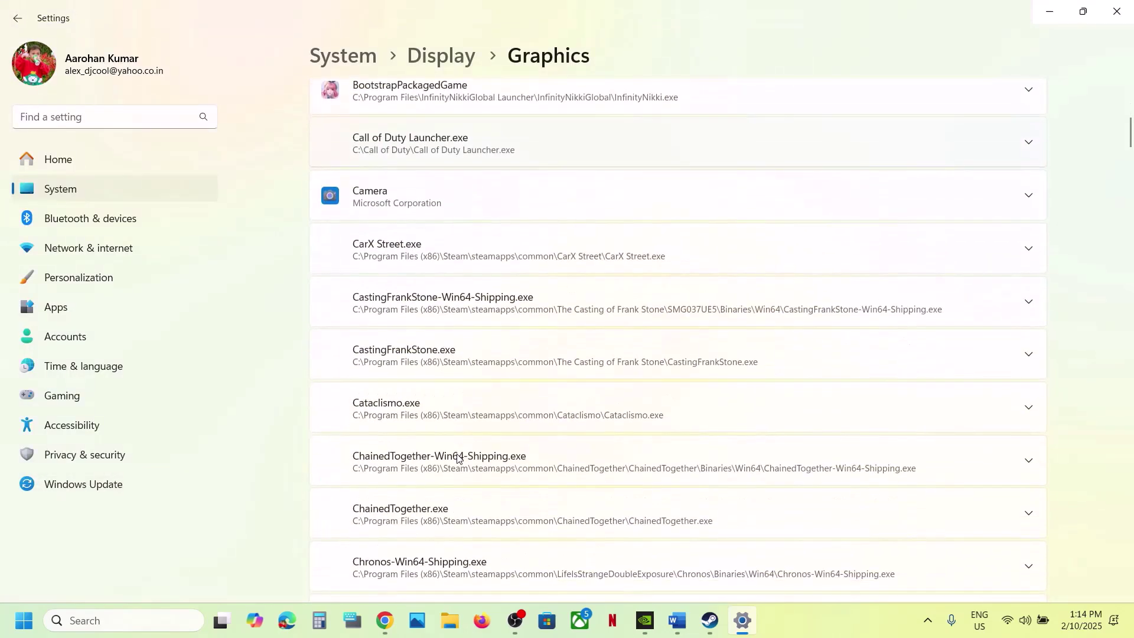
pyautogui.scroll(-20, 457, 459)
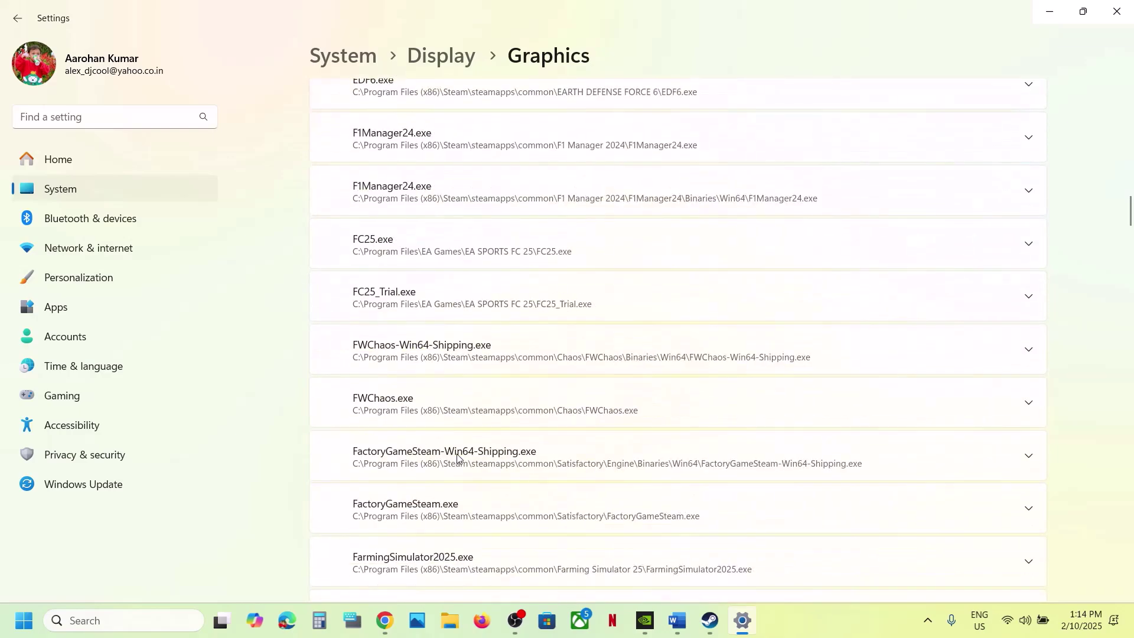
pyautogui.scroll(-20, 457, 458)
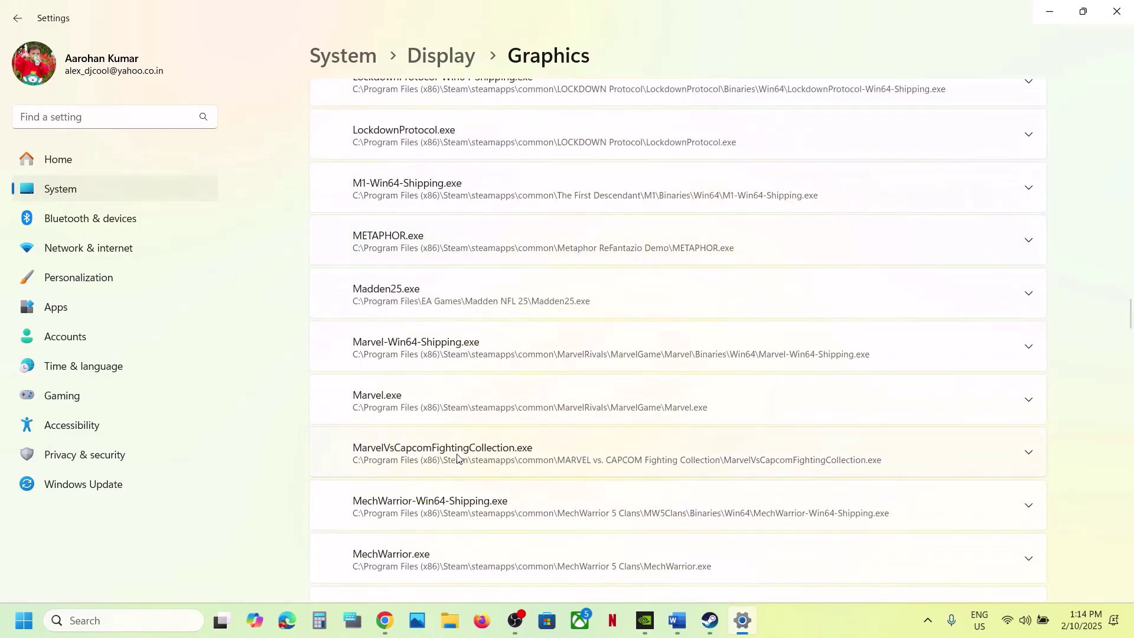
pyautogui.scroll(-5, 458, 459)
pyautogui.scroll(-1, 457, 458)
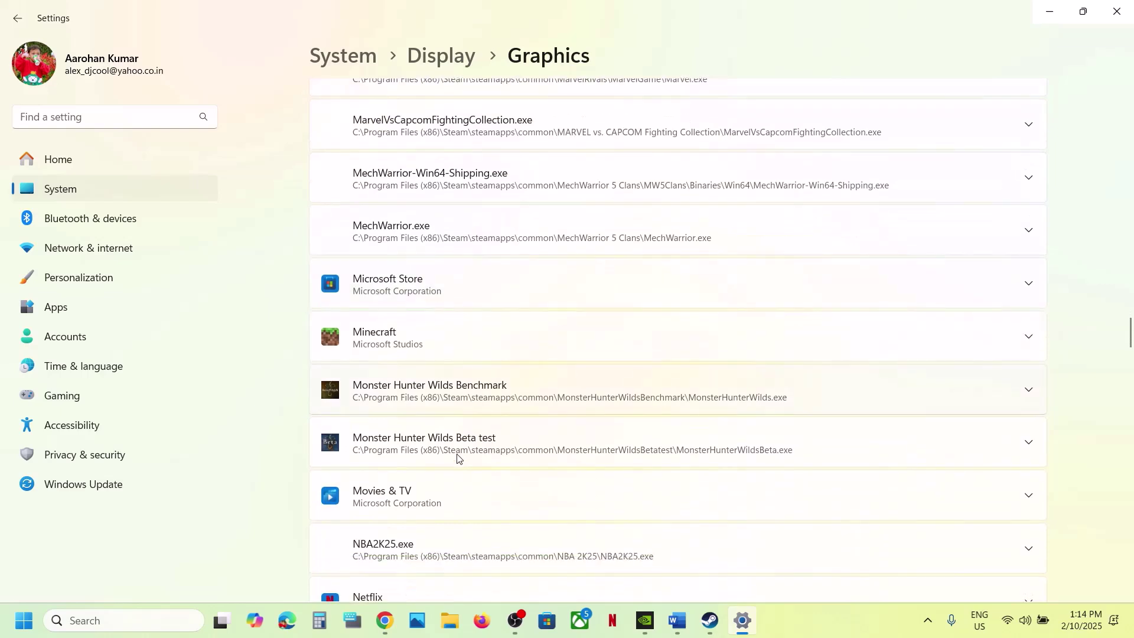
pyautogui.click(572, 388)
pyautogui.scroll(-2, 623, 422)
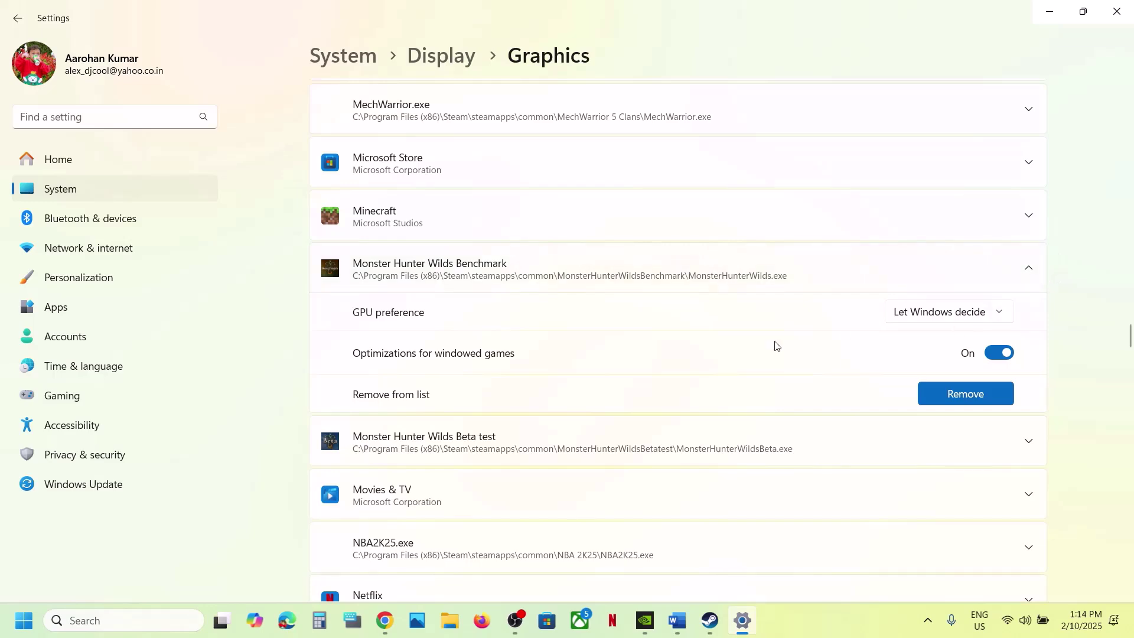
pyautogui.click(920, 313)
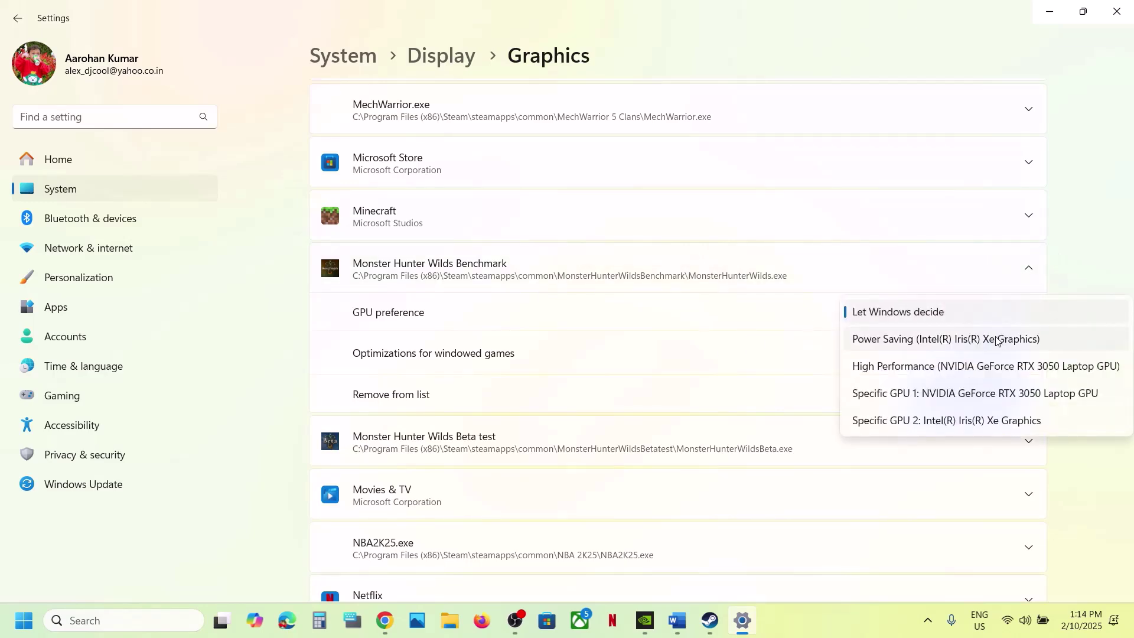
pyautogui.click(953, 367)
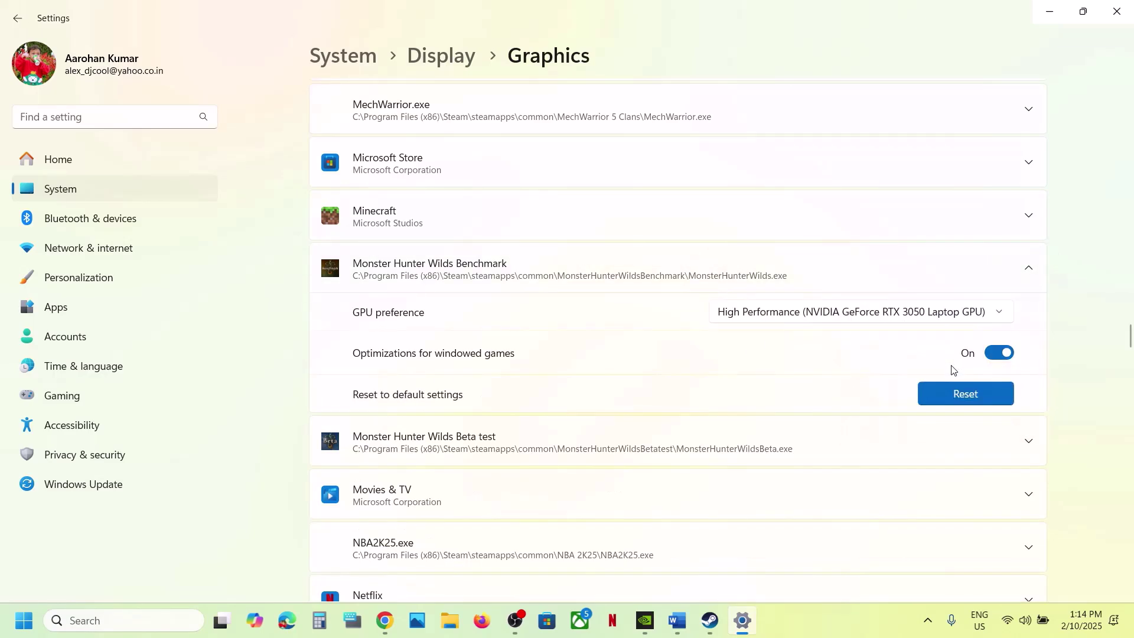
pyautogui.click(1120, 17)
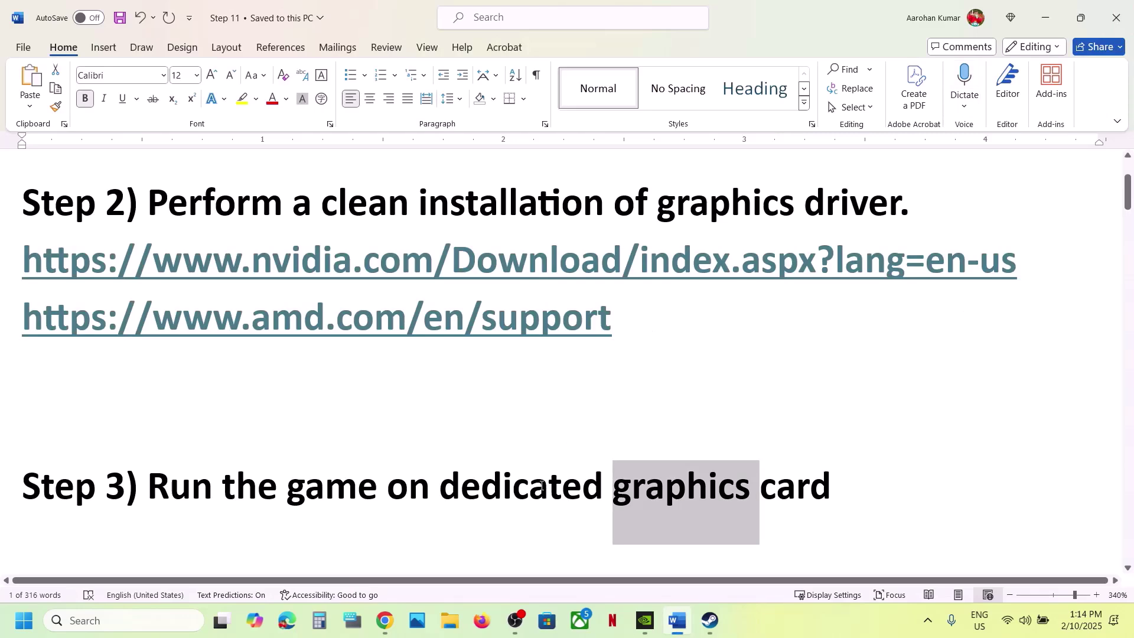
# Find the Step 4 heading in the Word document and select the words "Automatic Tuning in".
pyautogui.scroll(-5, 542, 483)
pyautogui.scroll(2, 541, 485)
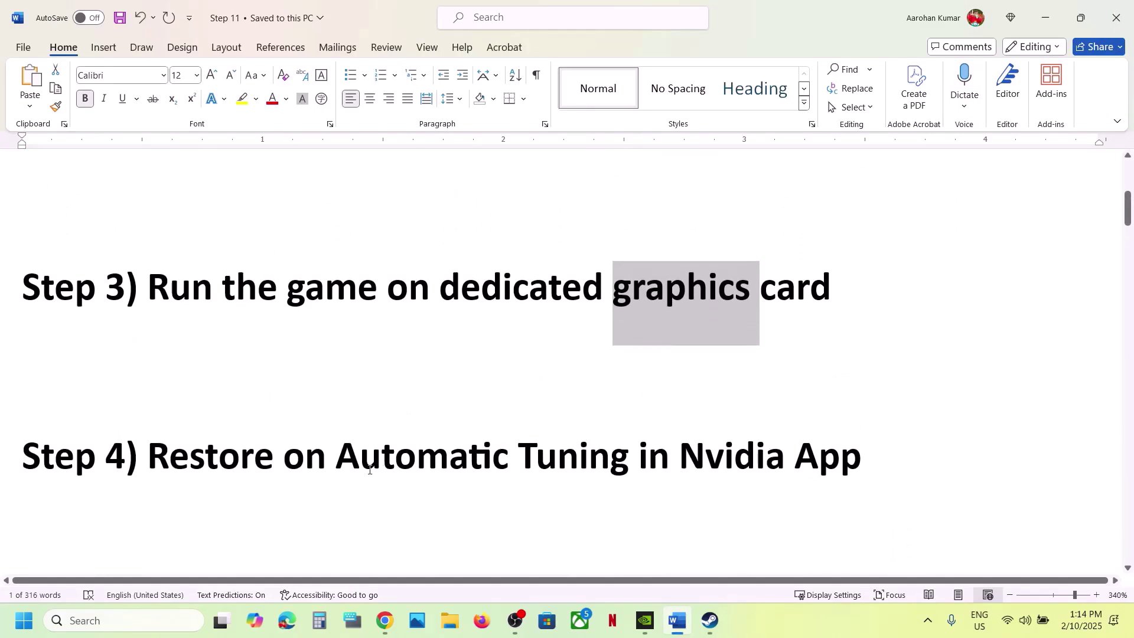
pyautogui.moveTo(342, 457); pyautogui.dragTo(671, 458)
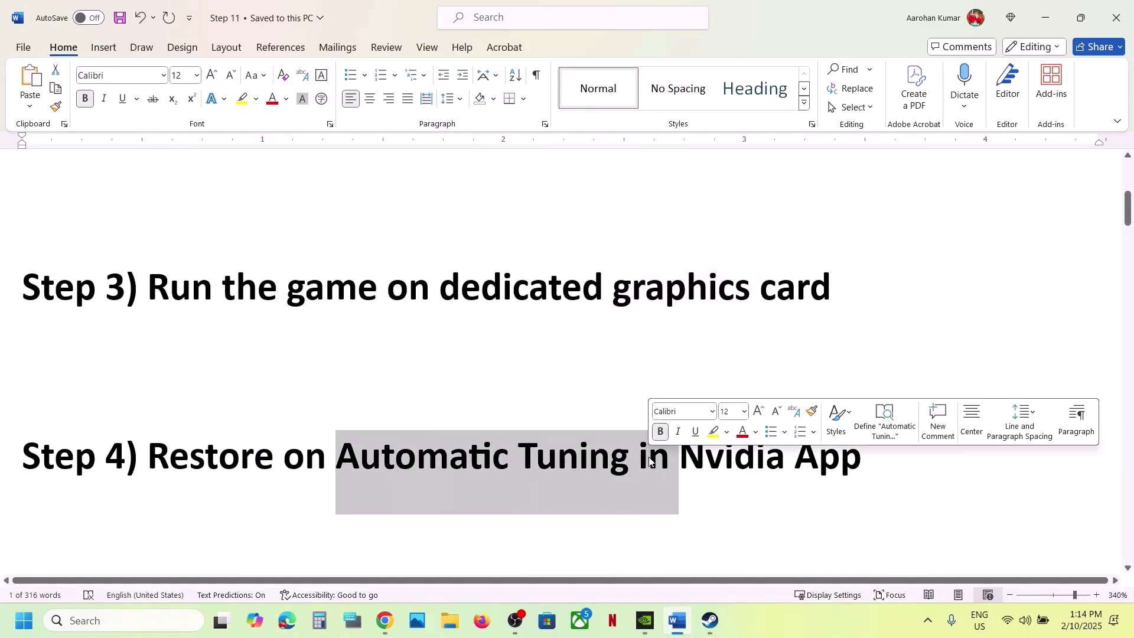
# Open the NVIDIA app through a Windows search for "nvid", inspect Automatic Tuning in the system's performance settings, and minimize the app.
pyautogui.click(95, 616)
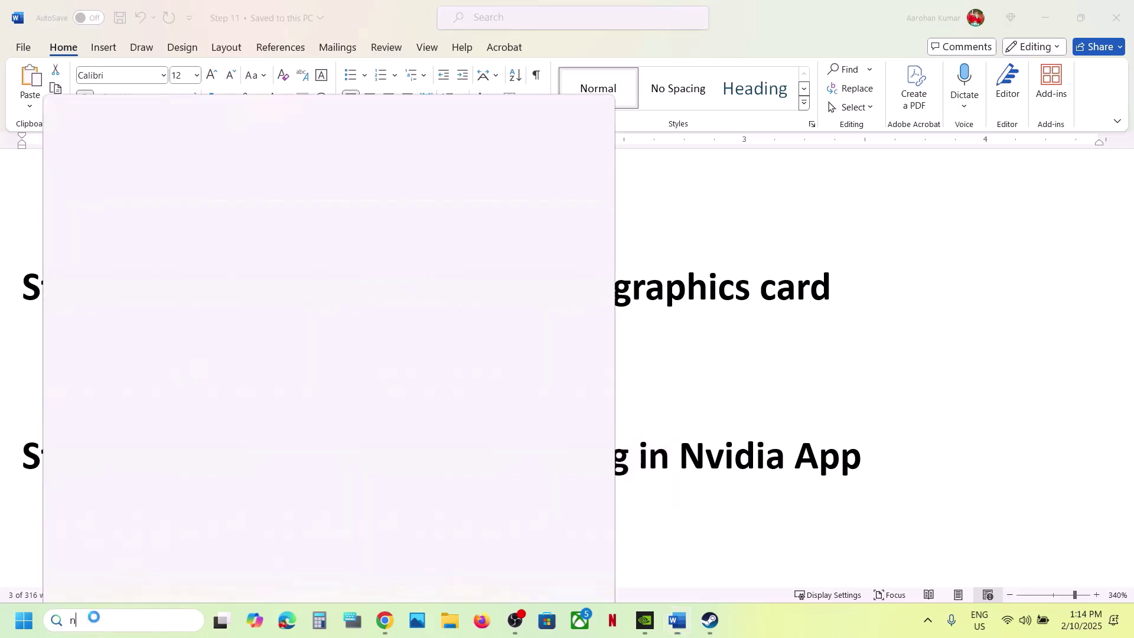
pyautogui.write('nvid')
pyautogui.press('Return')
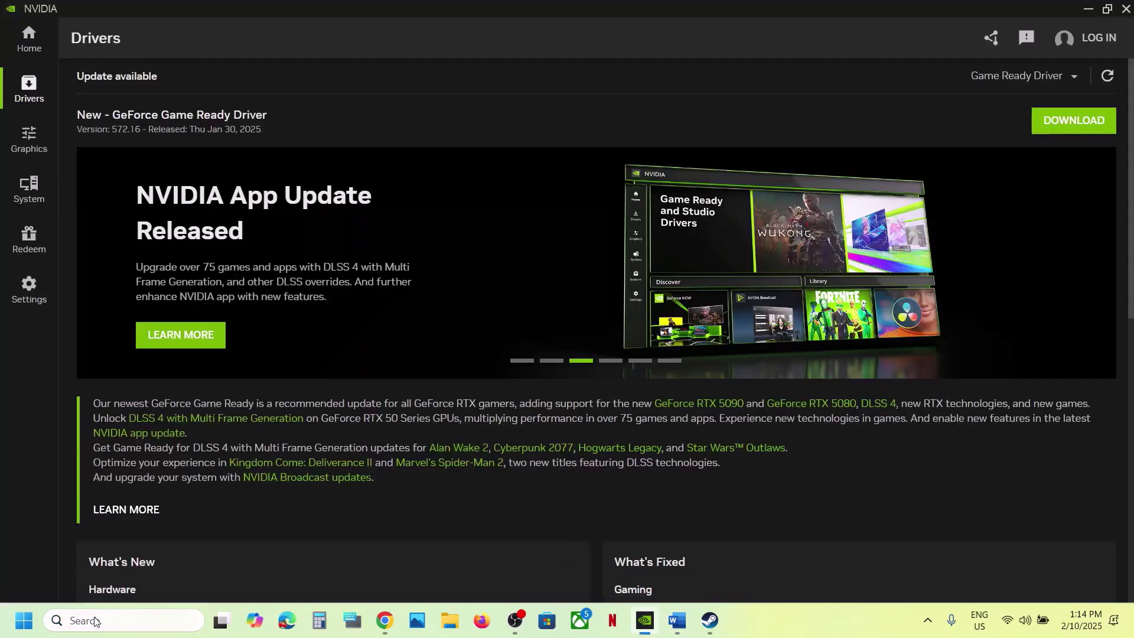
pyautogui.click(38, 196)
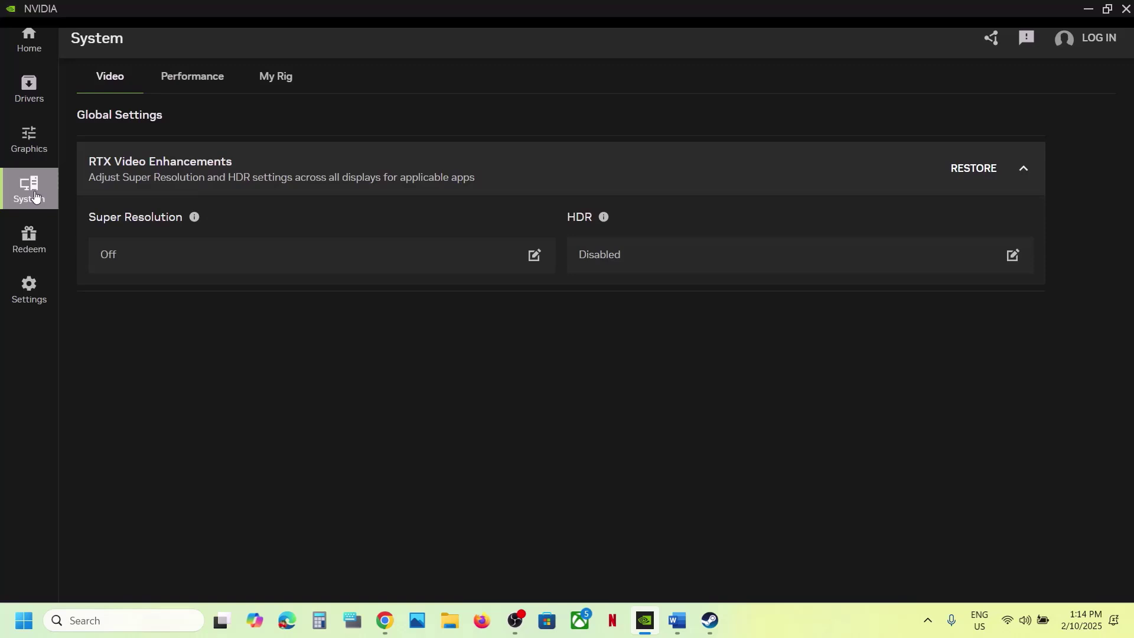
pyautogui.click(196, 86)
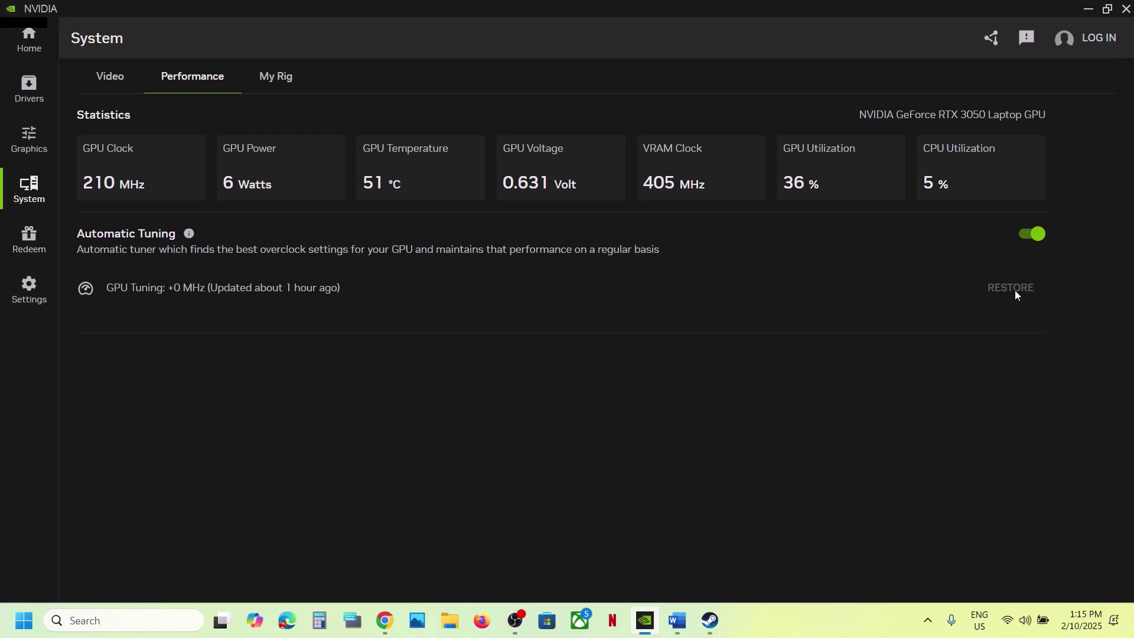
pyautogui.click(1084, 8)
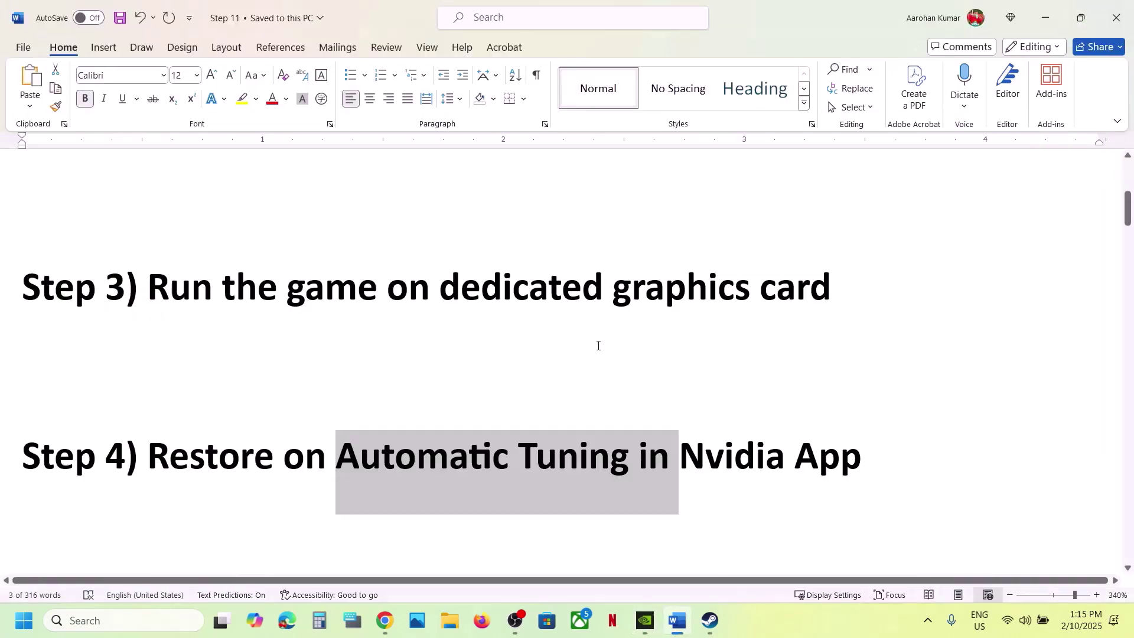
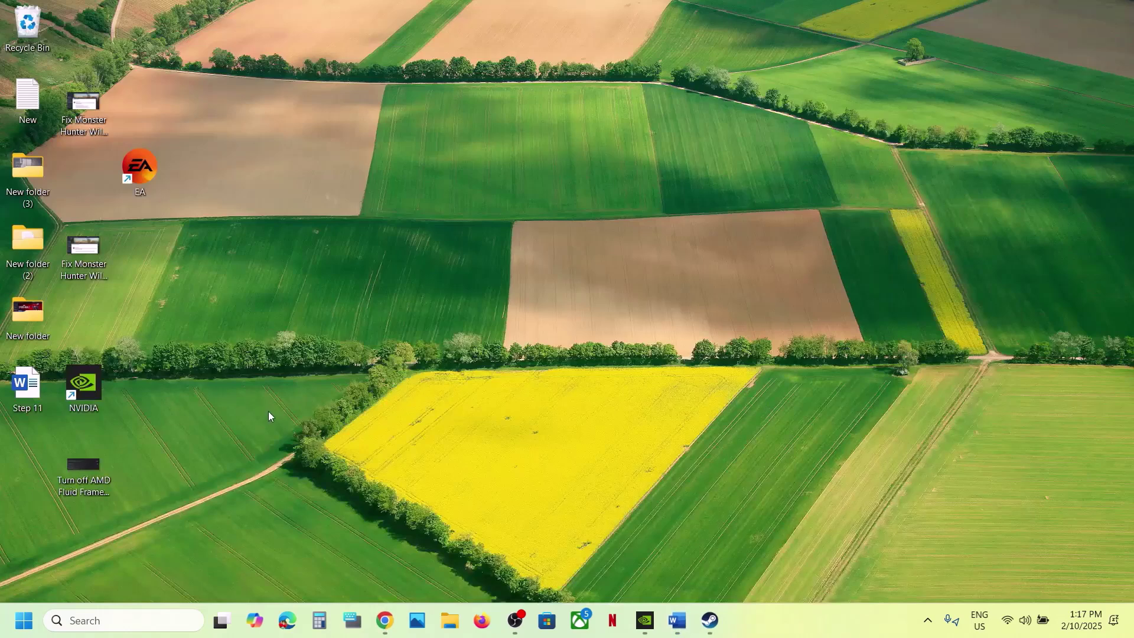
# View the desktop image "Turn off AMD Fluid Frames 2" maximized to examine the AMD Fluid Motion Frames 2 option, and close it.
pyautogui.doubleClick(83, 475)
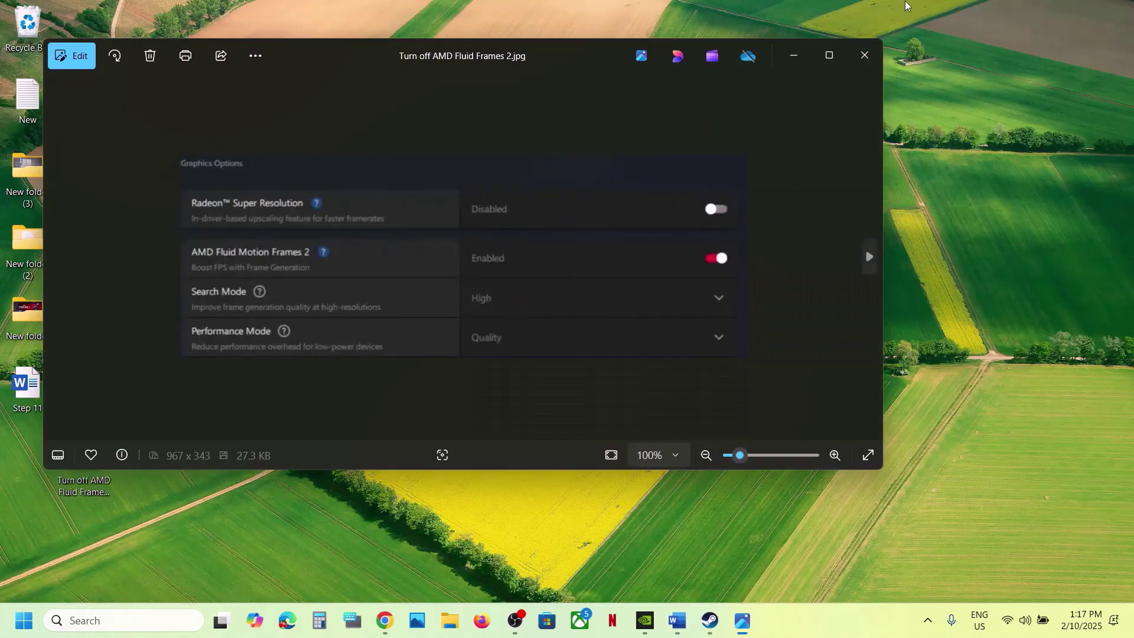
pyautogui.click(828, 56)
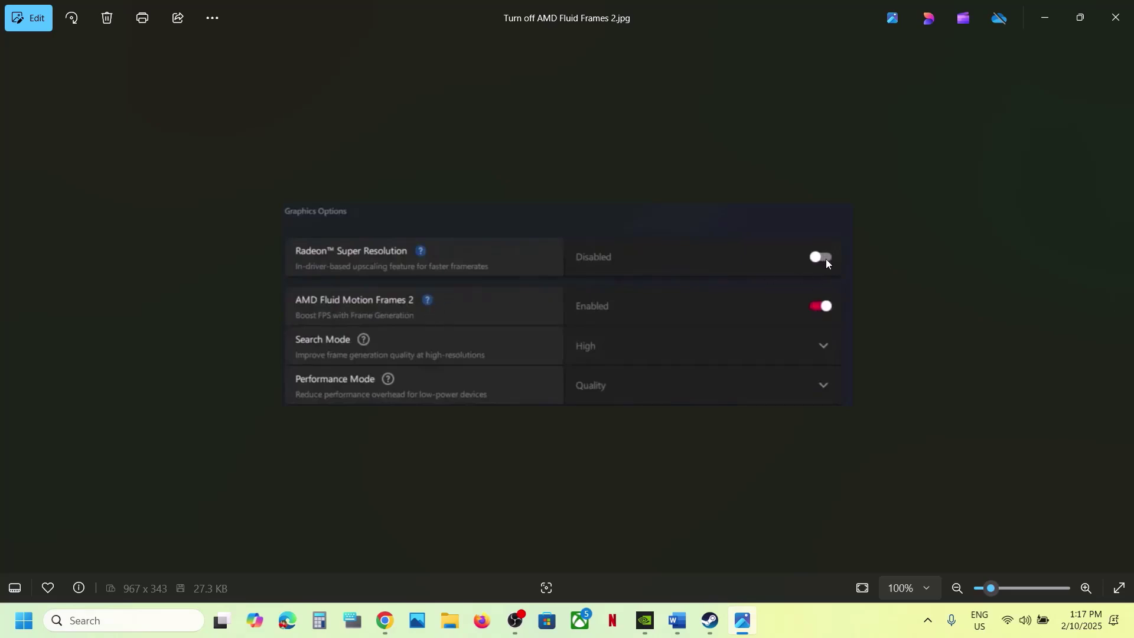
pyautogui.click(1115, 17)
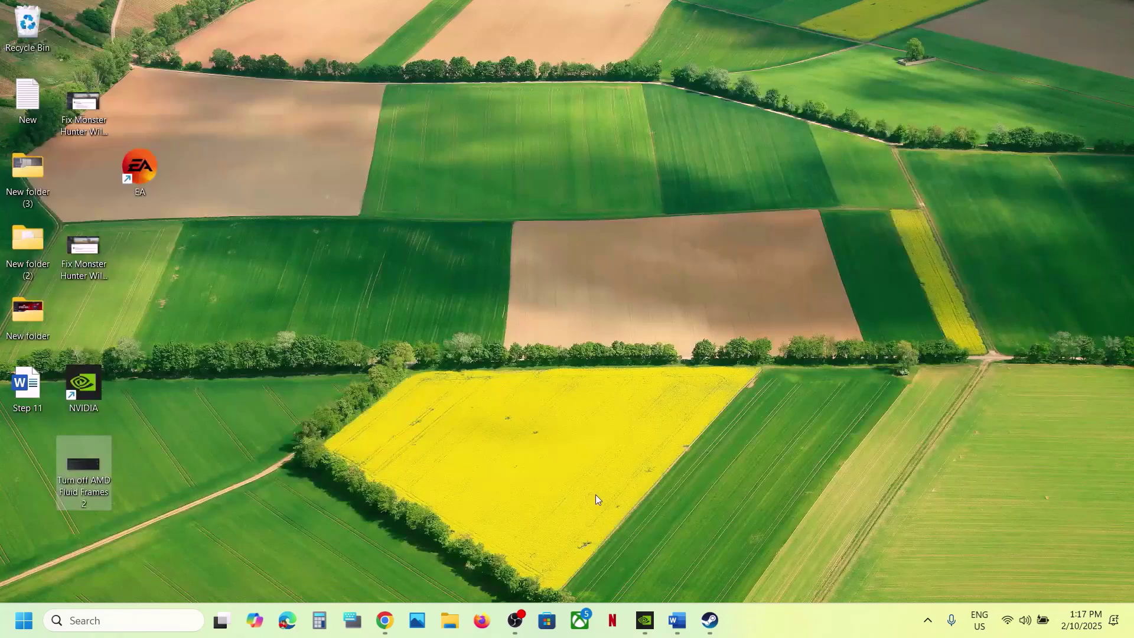
# Switch to the Word document and select "compatibility mode from Steam" in the Step 8 heading.
pyautogui.click(710, 621)
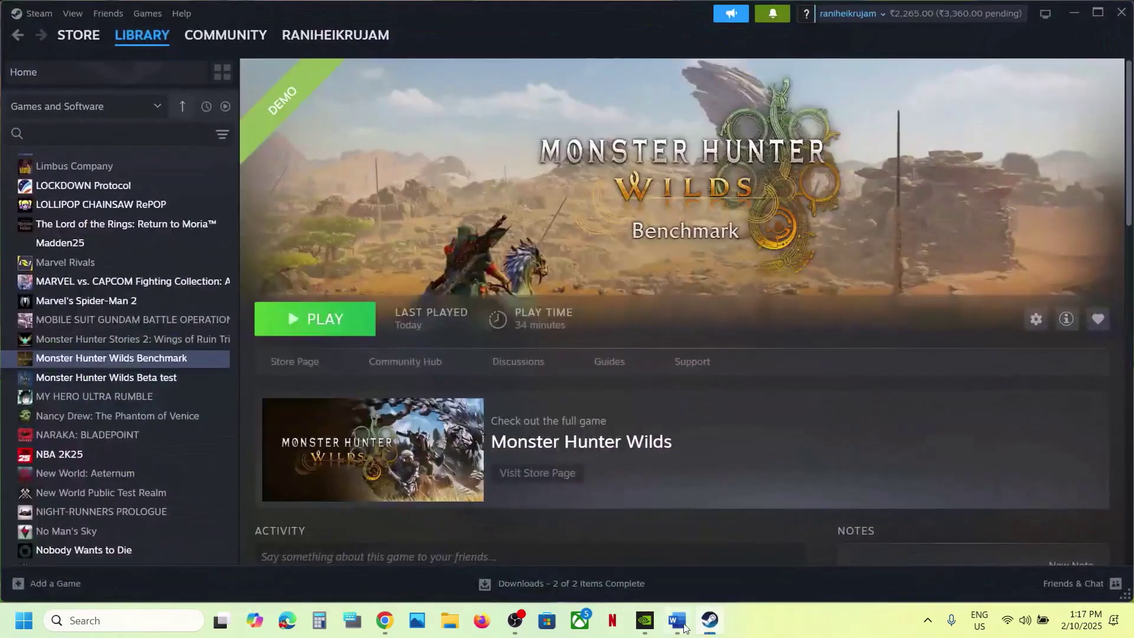
pyautogui.click(684, 628)
pyautogui.scroll(-4, 458, 425)
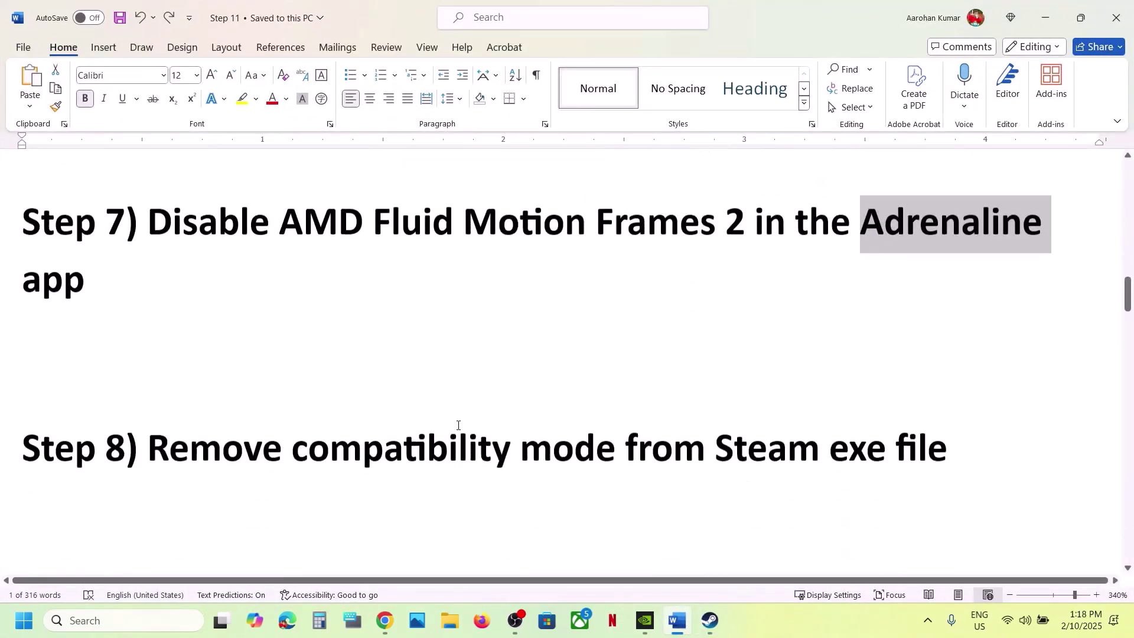
pyautogui.scroll(2, 458, 423)
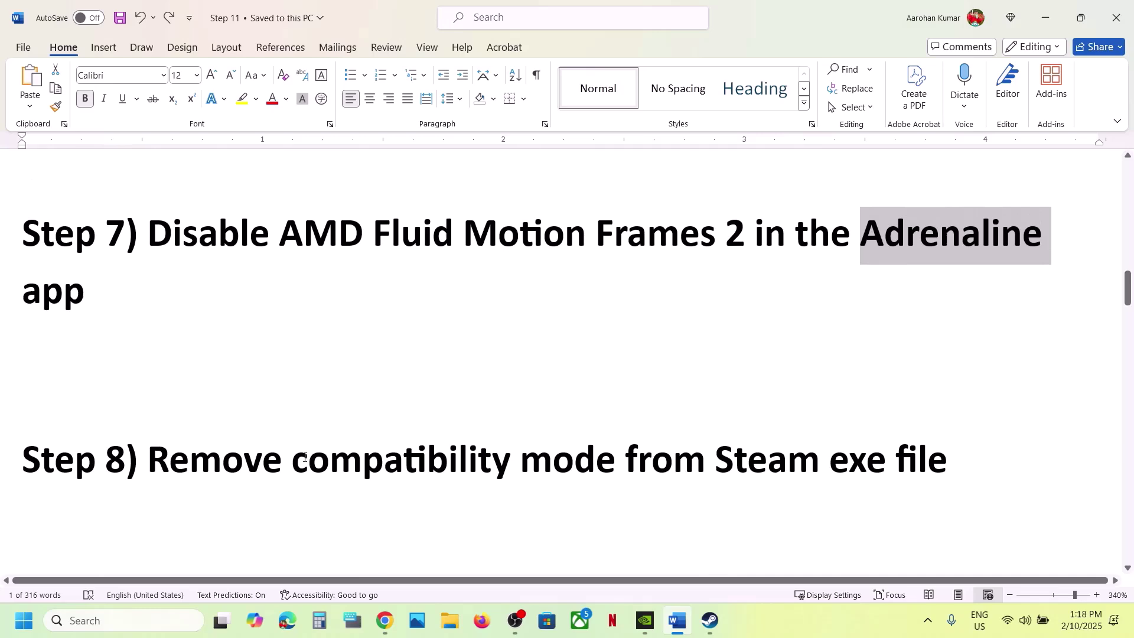
pyautogui.moveTo(305, 457); pyautogui.dragTo(827, 463)
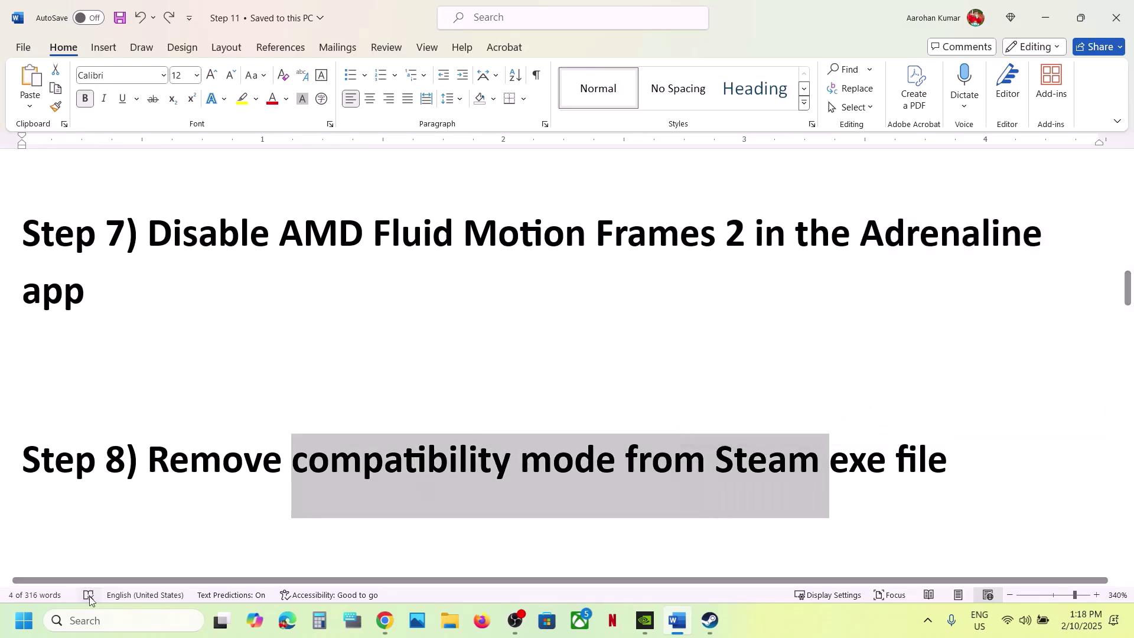
# Switch to Steam and show its main menu, and open the Steam app's file location through a Windows search for "steam".
pyautogui.click(701, 623)
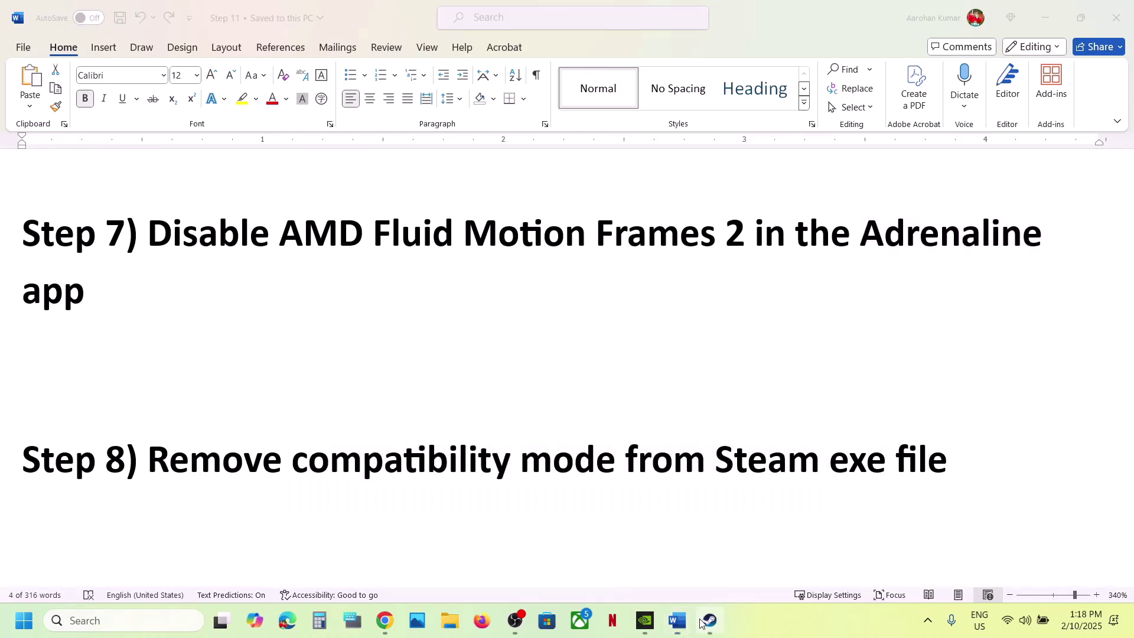
pyautogui.click(39, 13)
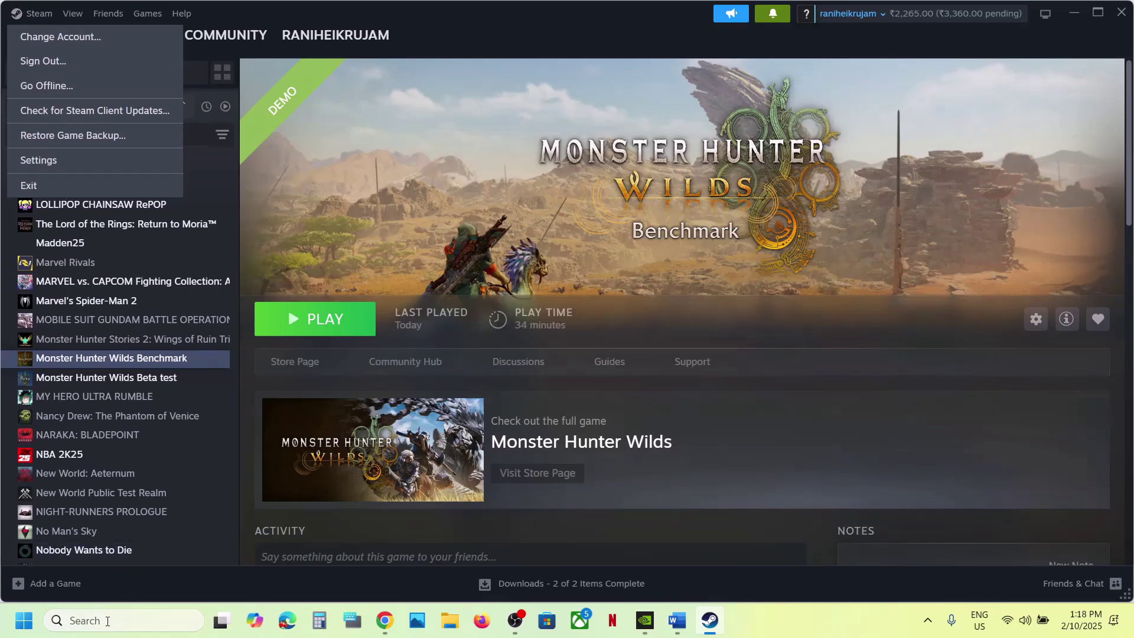
pyautogui.click(108, 621)
pyautogui.write('steam')
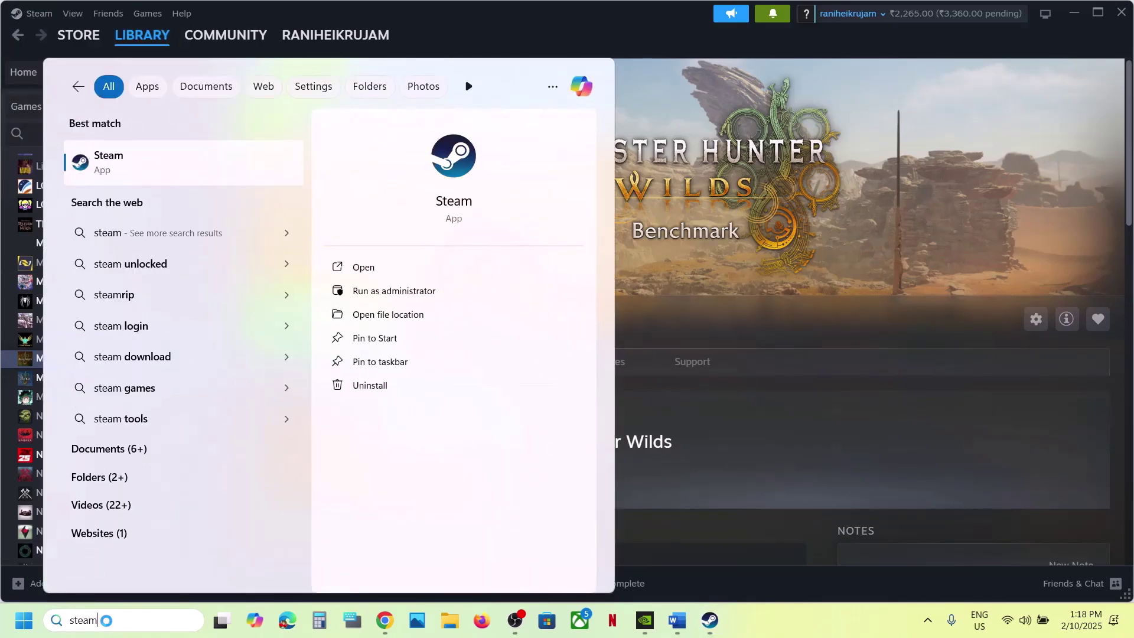
pyautogui.rightClick(150, 176)
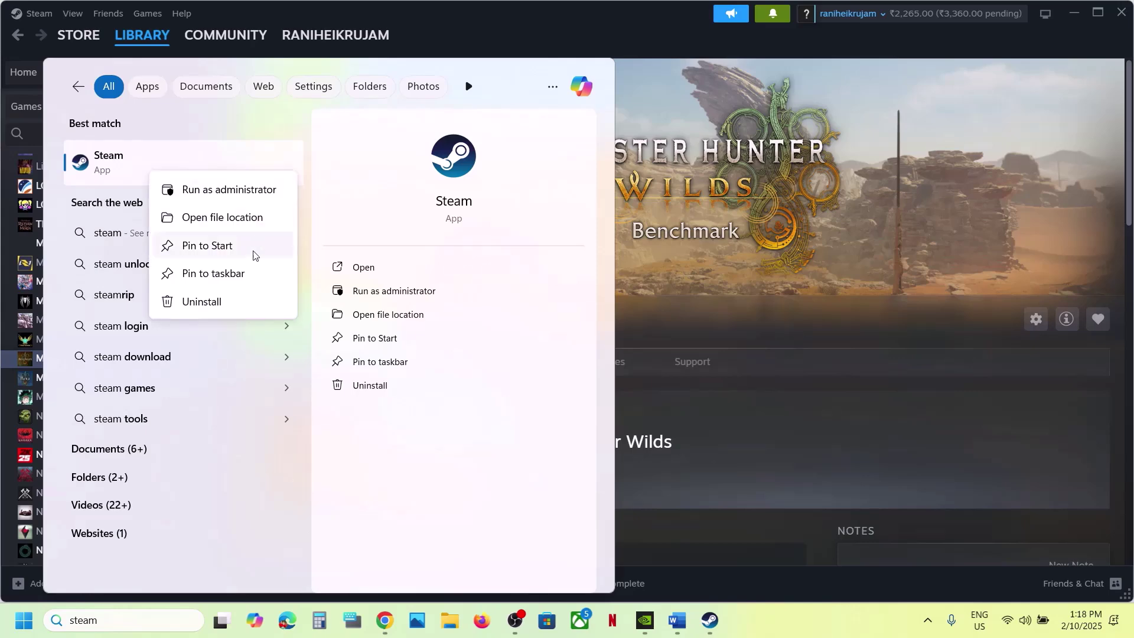
pyautogui.click(203, 218)
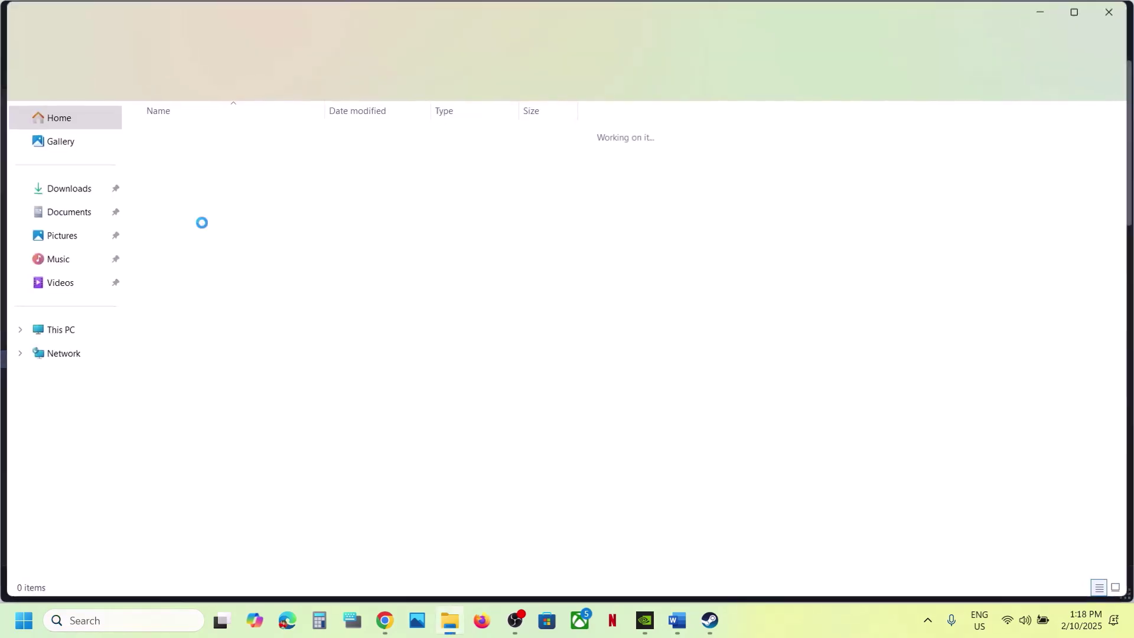
# In the Steam shortcut's compatibility properties, enable running the program in compatibility mode for Windows 8 and apply the change.
pyautogui.rightClick(195, 566)
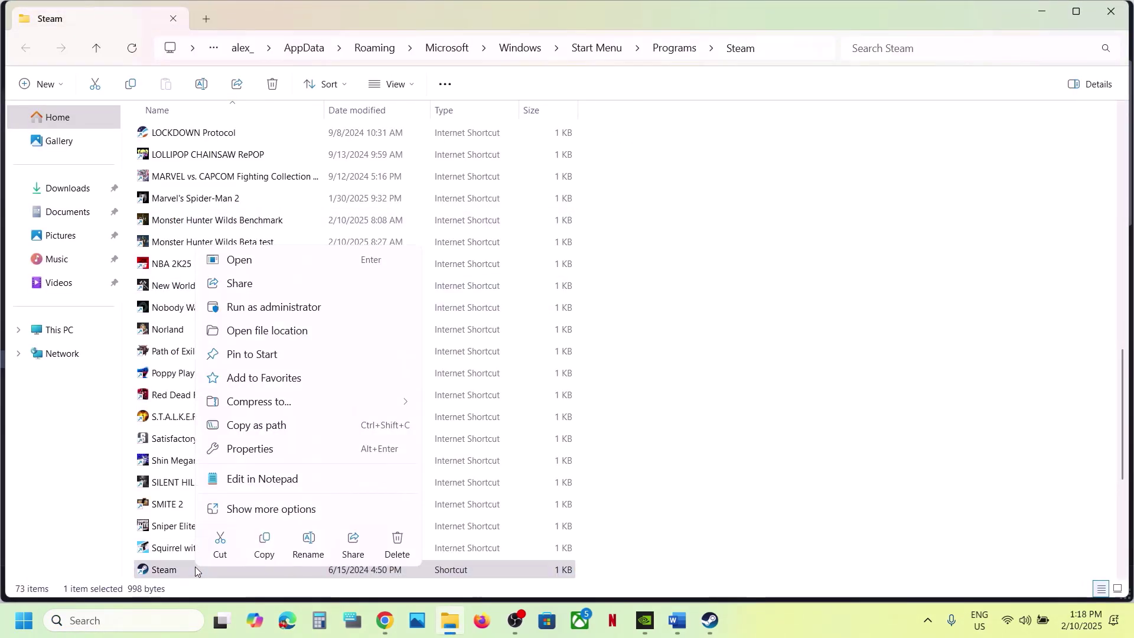
pyautogui.click(255, 448)
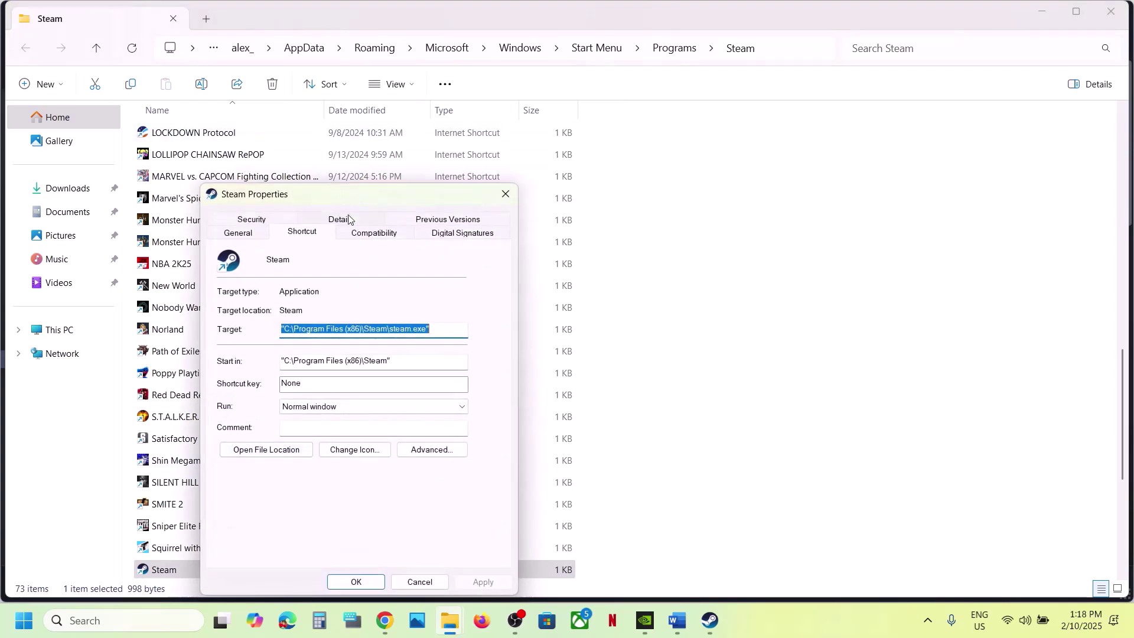
pyautogui.click(359, 233)
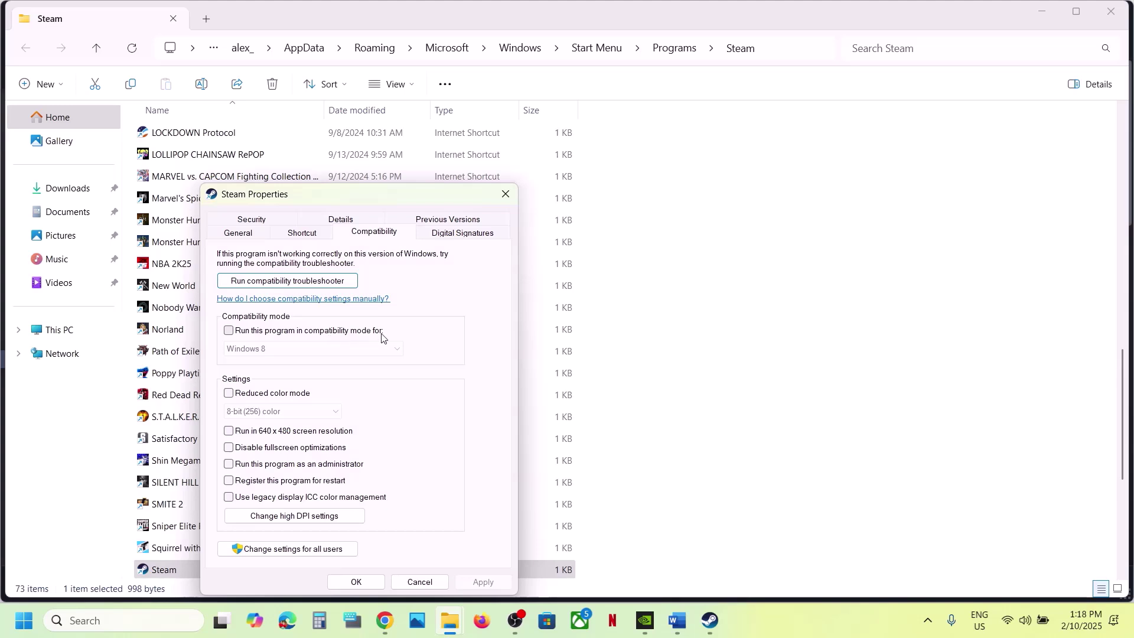
pyautogui.click(230, 332)
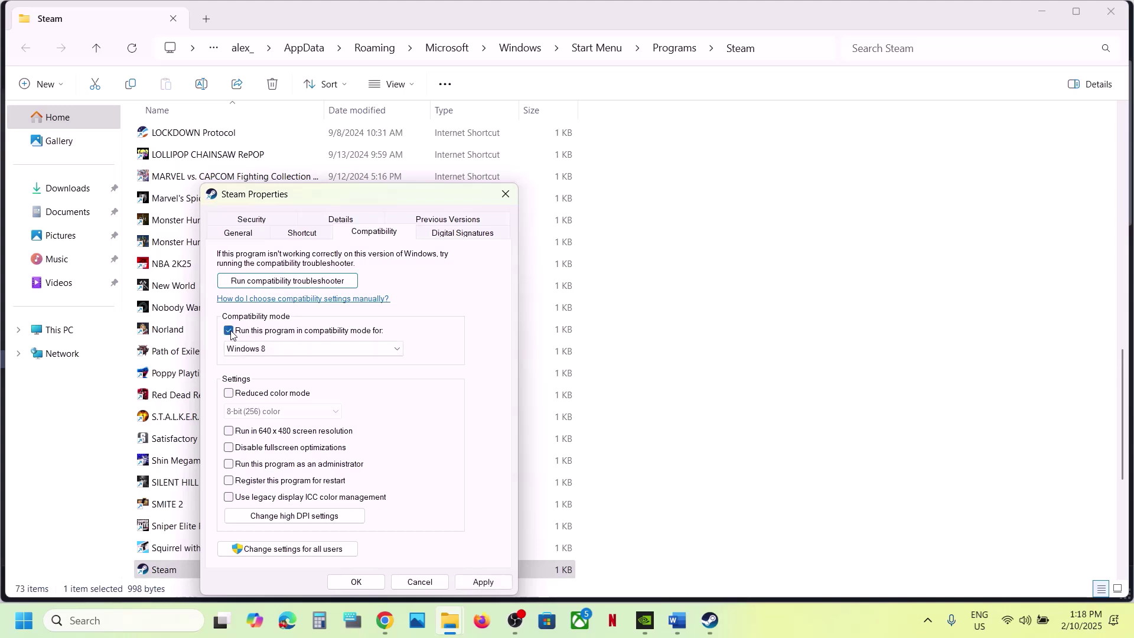
pyautogui.click(483, 582)
pyautogui.click(377, 587)
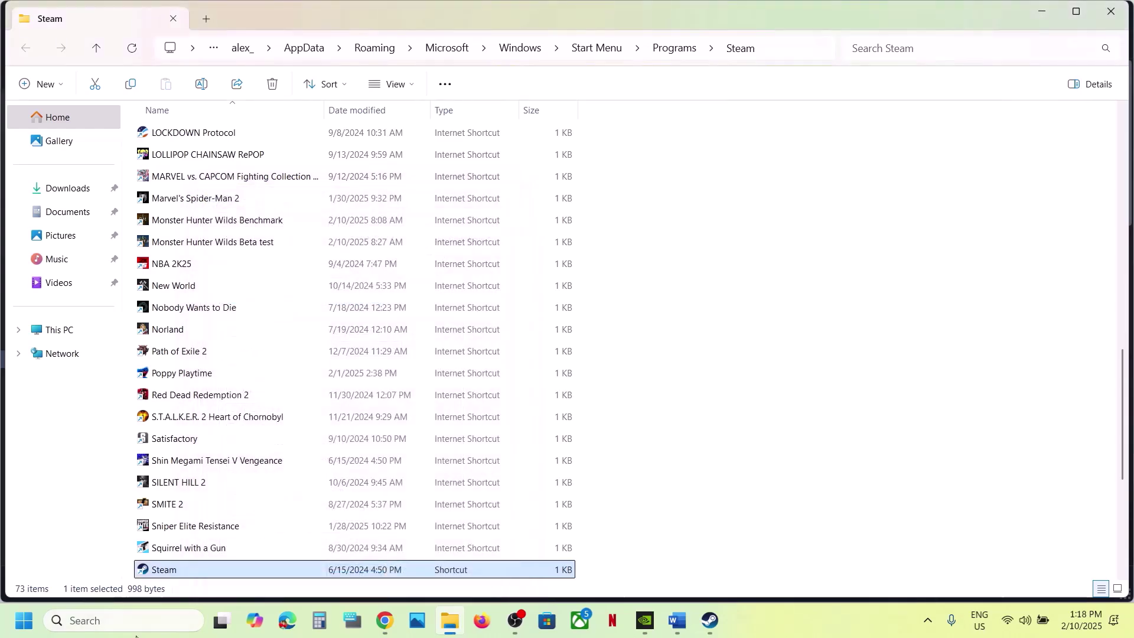
# Launch Steam through a Windows search for "steam" and return to the Word document.
pyautogui.click(127, 621)
pyautogui.write('steam')
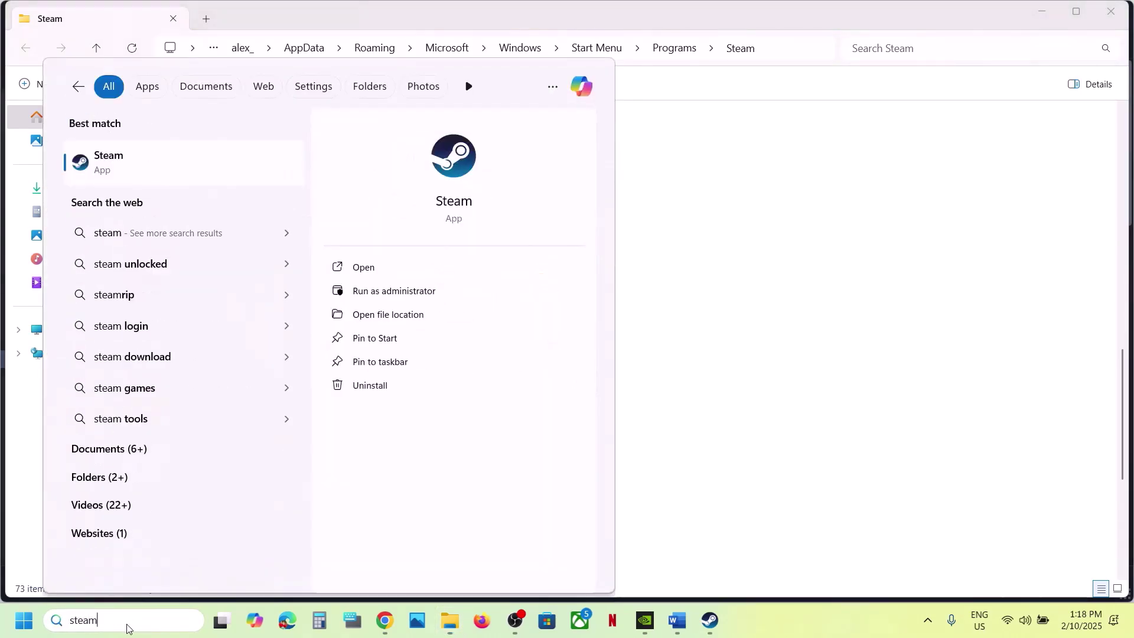
pyautogui.click(151, 163)
pyautogui.click(675, 621)
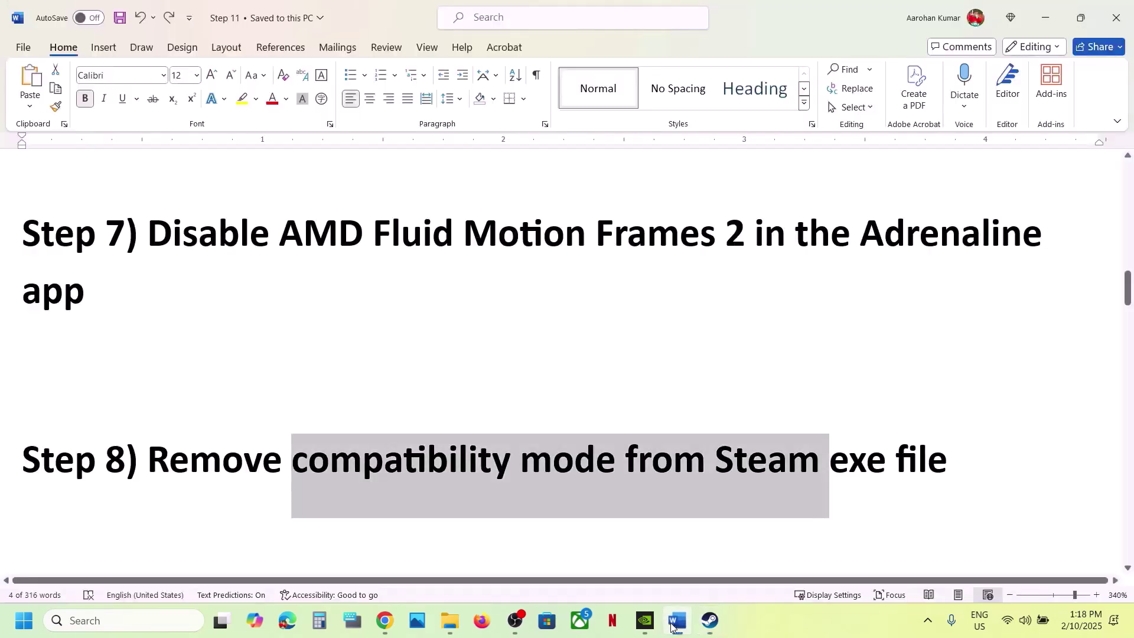
# Highlight the Step 9 instructions phrase by phrase, from the skip condition through frame generation and FSR/DLSS/DLAA to lowering video settings.
pyautogui.scroll(-5, 508, 445)
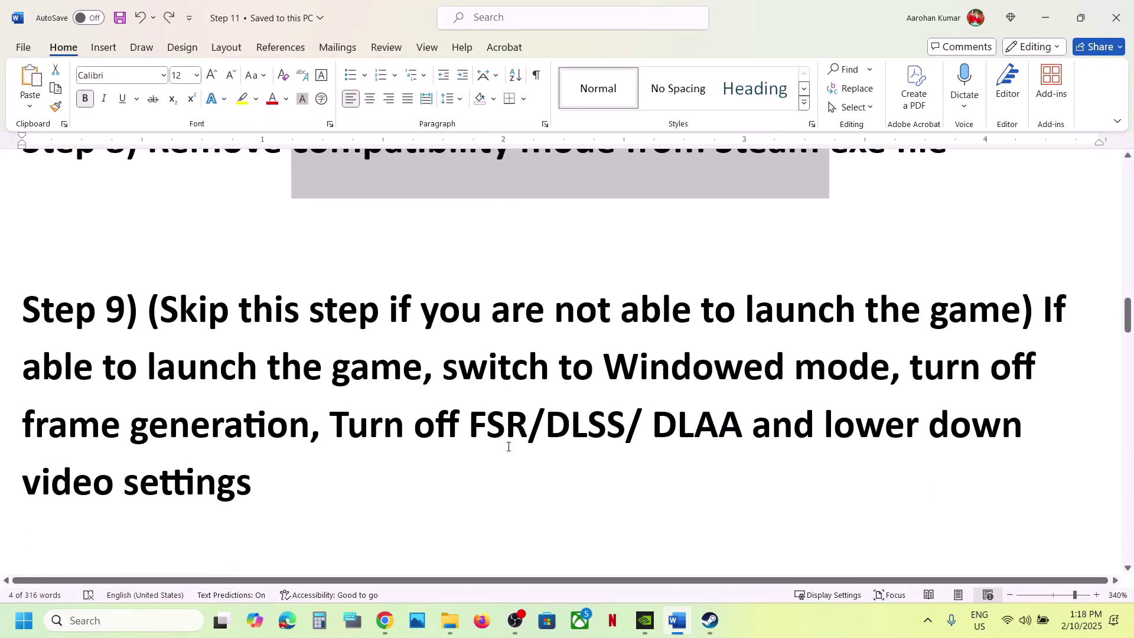
pyautogui.moveTo(167, 303); pyautogui.dragTo(1021, 307)
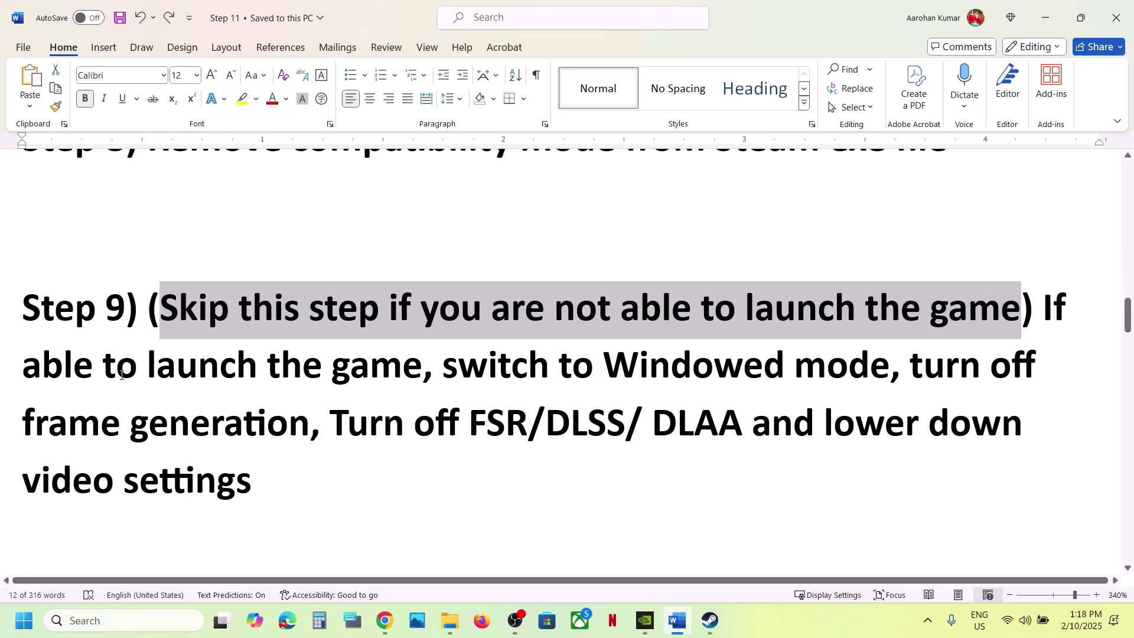
pyautogui.moveTo(121, 375); pyautogui.dragTo(302, 413)
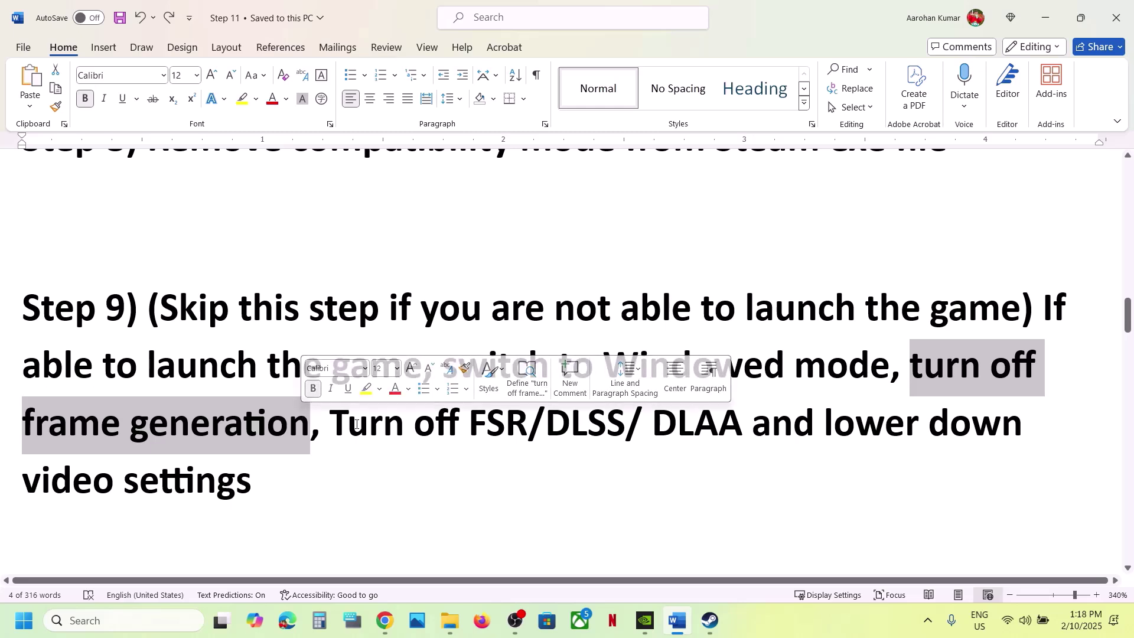
pyautogui.moveTo(332, 424); pyautogui.dragTo(690, 428)
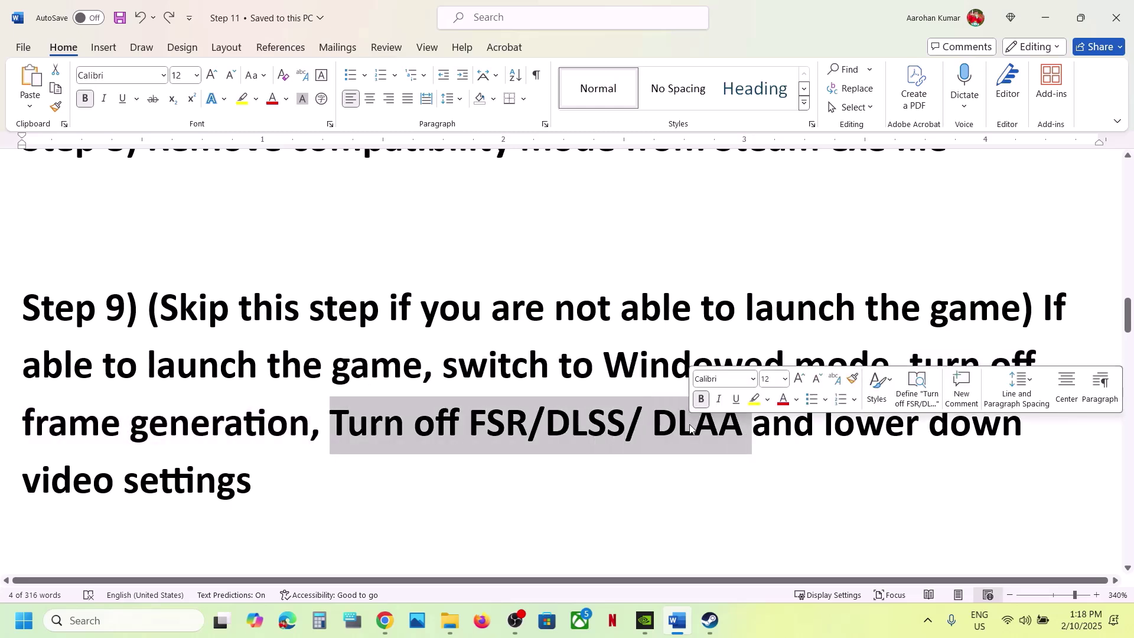
pyautogui.moveTo(768, 427); pyautogui.dragTo(580, 495)
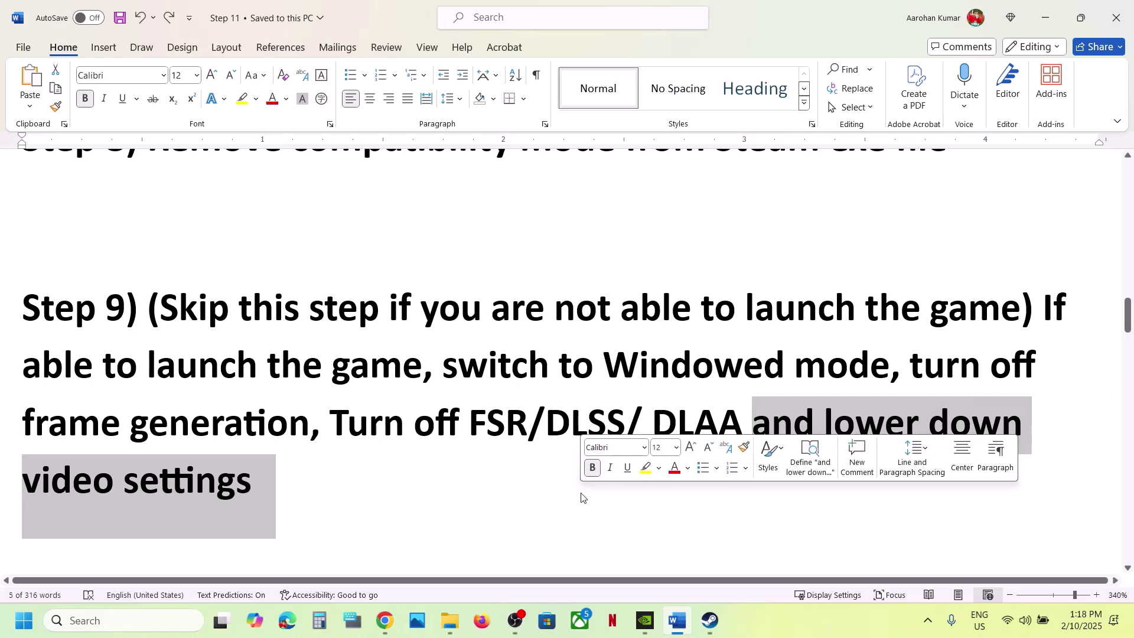
pyautogui.click(470, 480)
# Switch to Monster Hunter Wilds Benchmark, open its options and dismiss the graphics memory warning.
pyautogui.click(710, 621)
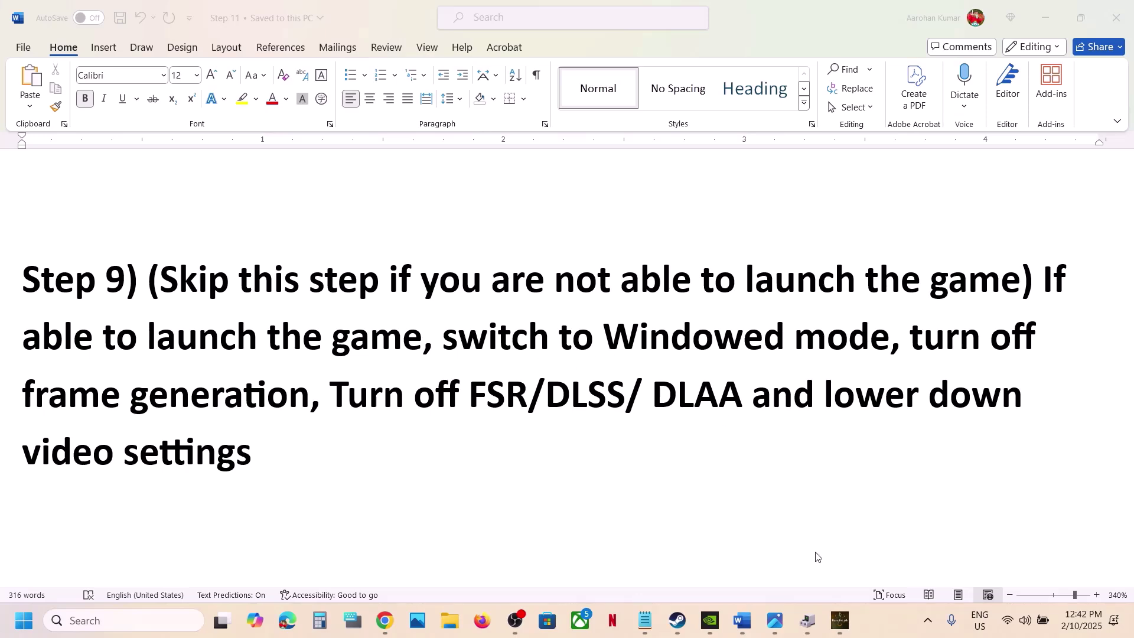
pyautogui.click(839, 620)
pyautogui.click(496, 307)
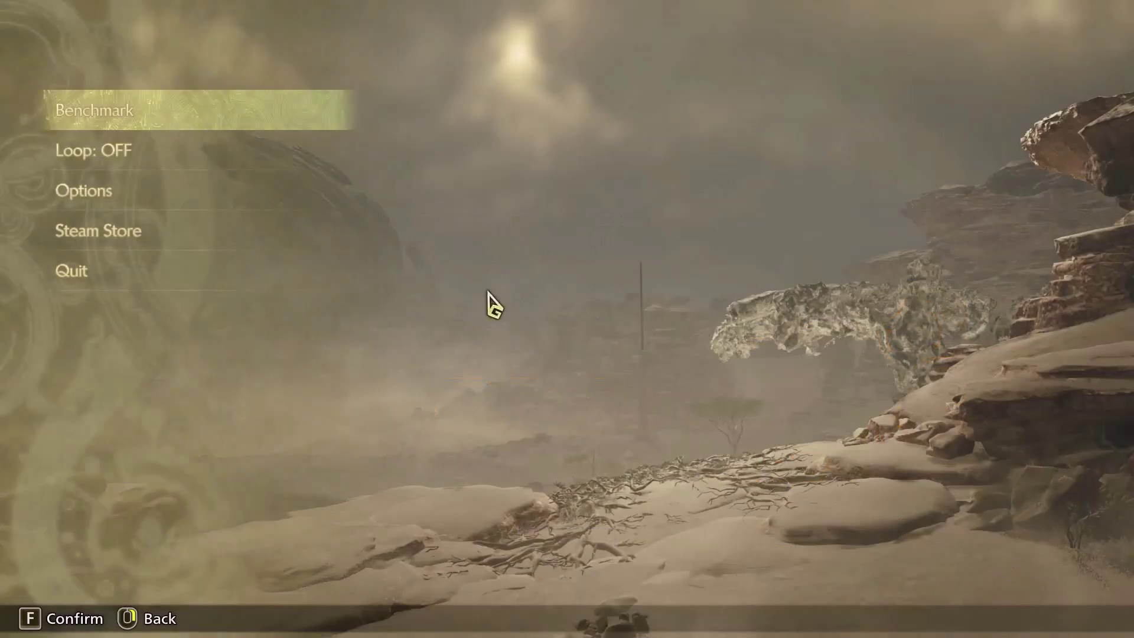
pyautogui.click(133, 201)
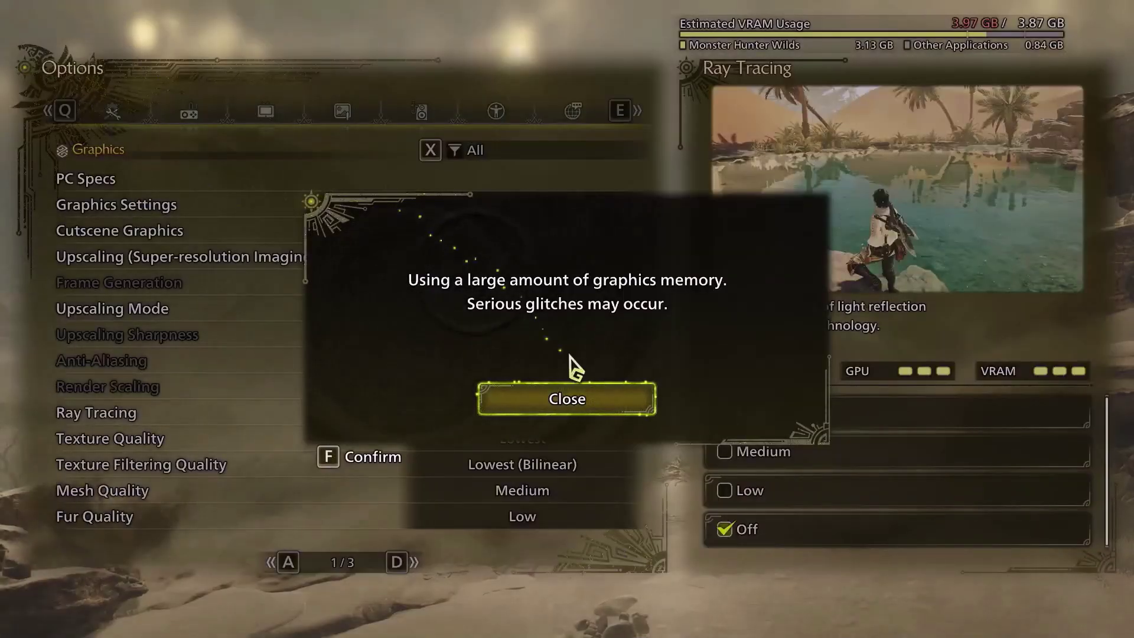
pyautogui.click(548, 409)
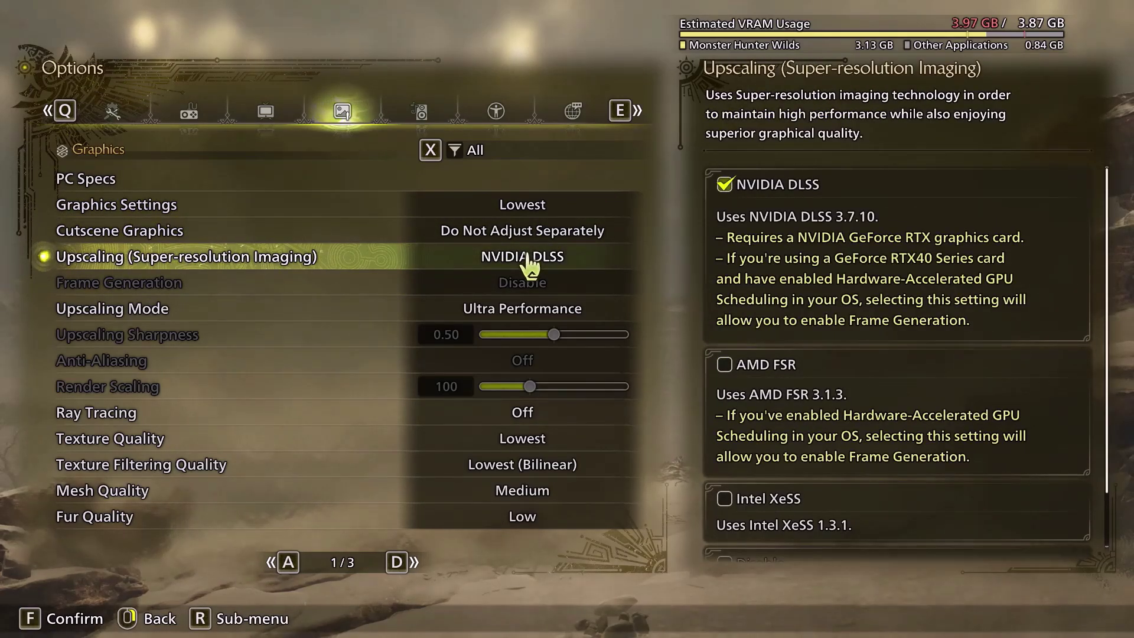
# In the graphics options, set Upscaling (Super-resolution Imaging) to Disable and choose Off for Anti-Aliasing.
pyautogui.click(529, 266)
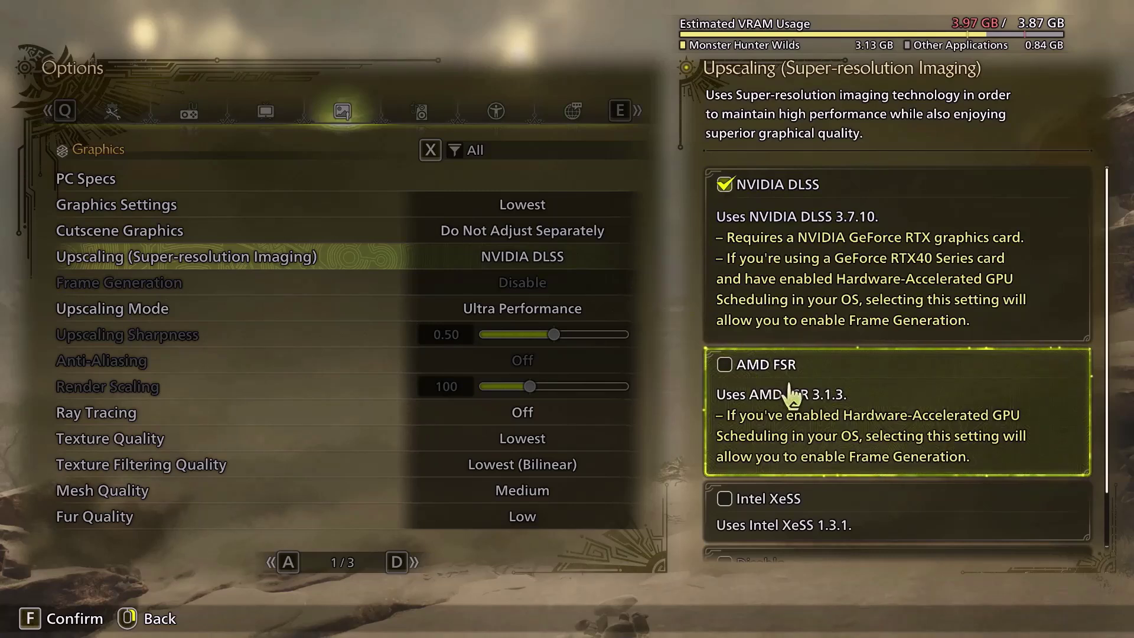
pyautogui.scroll(-1, 786, 437)
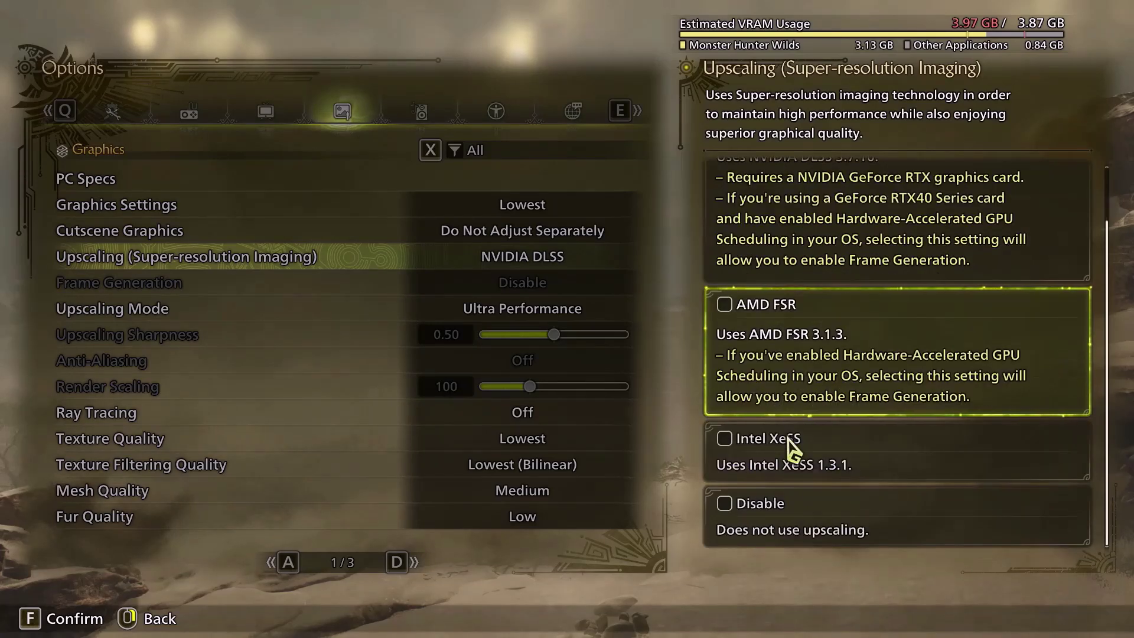
pyautogui.click(732, 509)
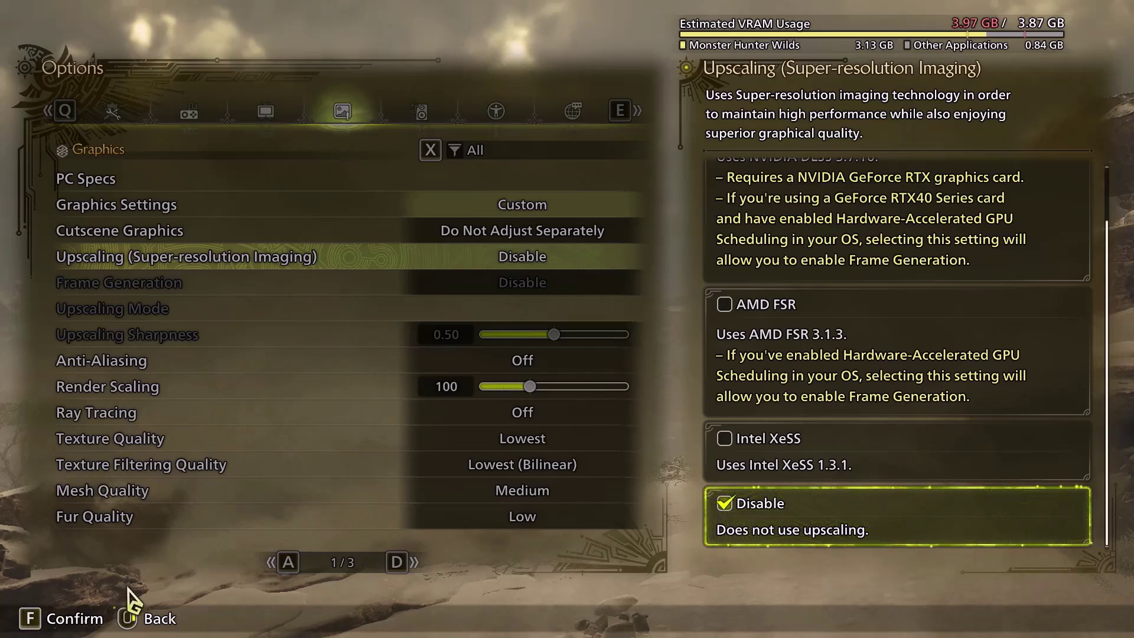
pyautogui.click(148, 618)
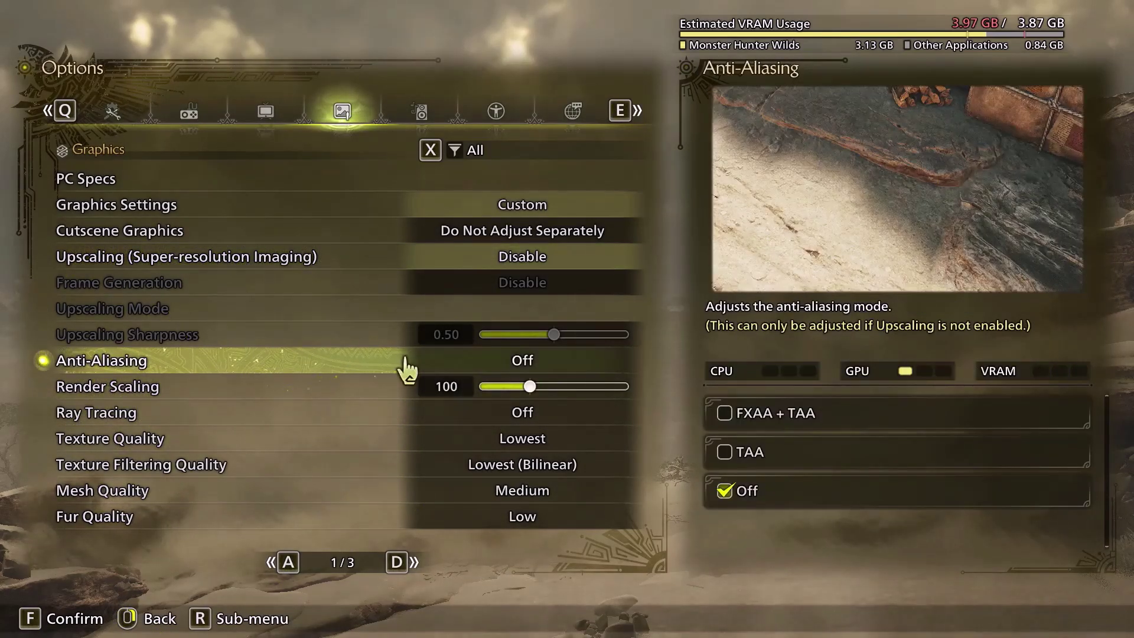
pyautogui.click(525, 363)
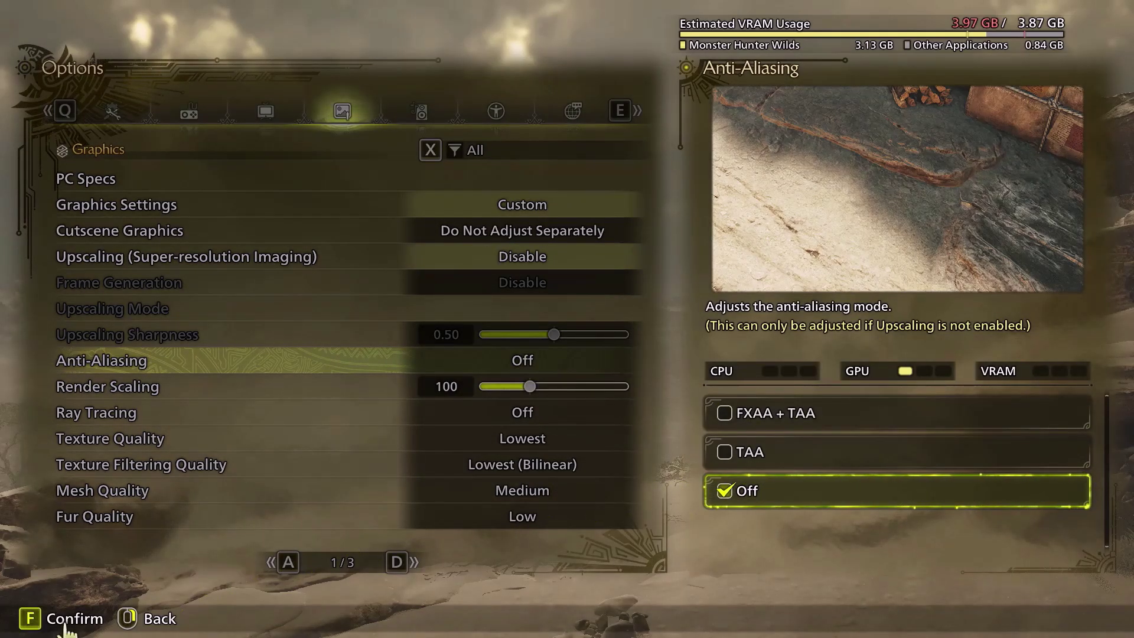
pyautogui.click(126, 620)
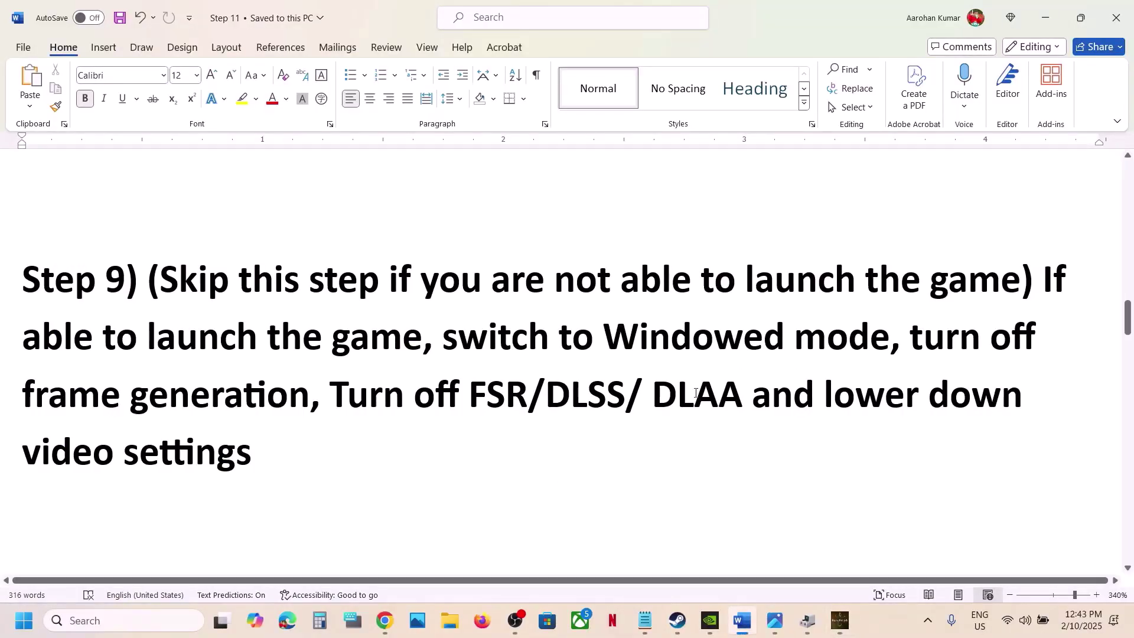
# Highlight "Windowed mode" in the Word document, set the game's Screen Mode to Windowed Mode, and return to the graphics options.
pyautogui.moveTo(610, 347); pyautogui.dragTo(837, 340)
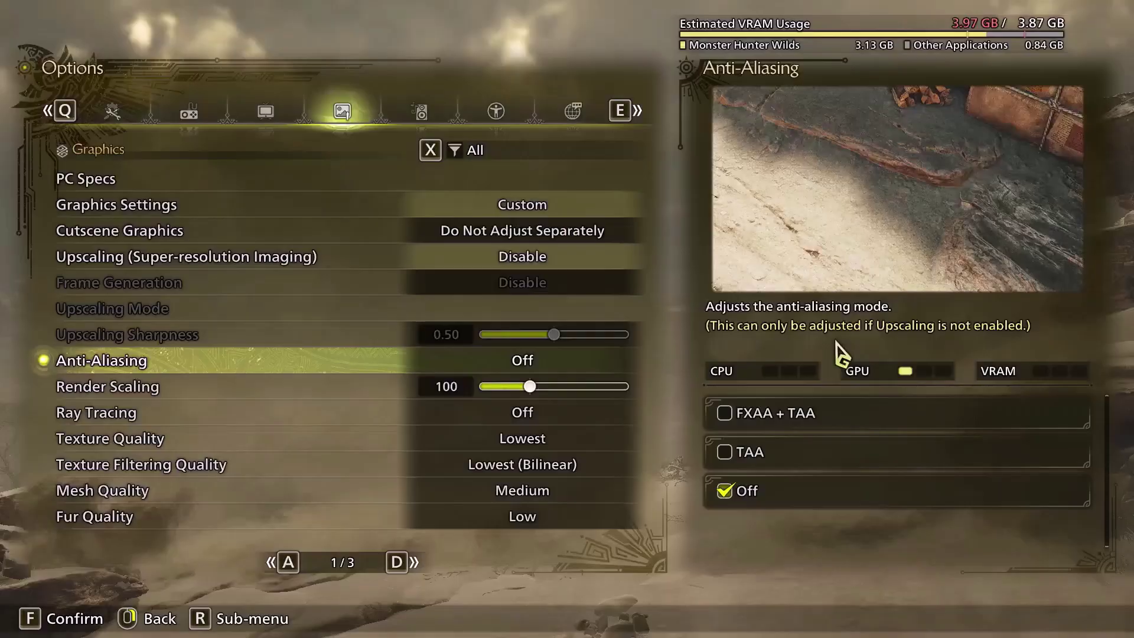
pyautogui.rightClick(835, 278)
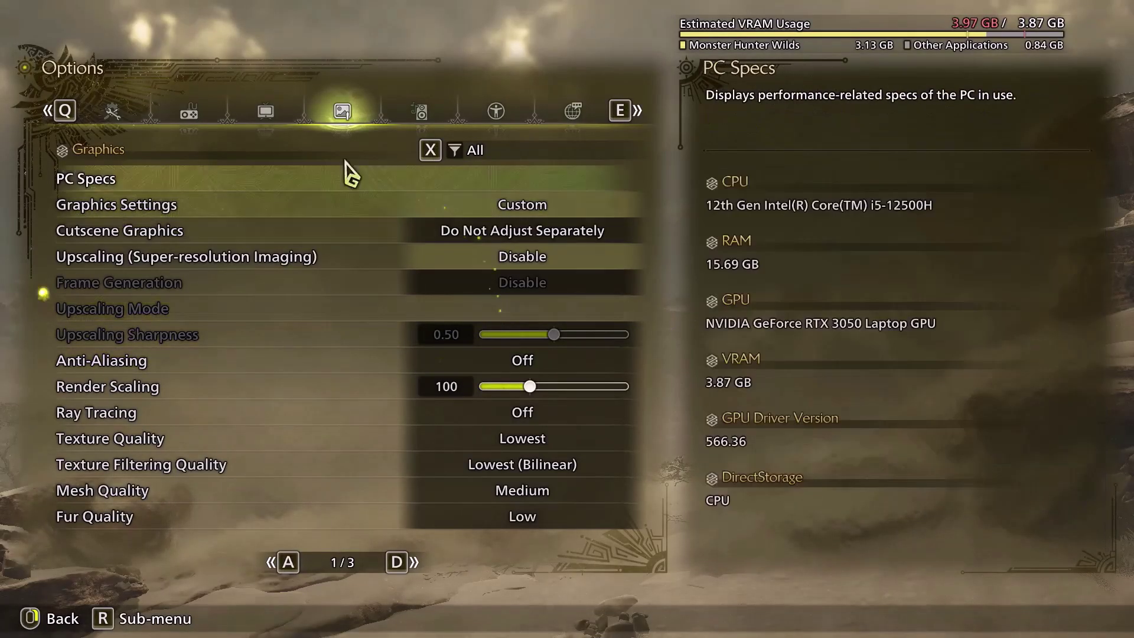
pyautogui.click(265, 114)
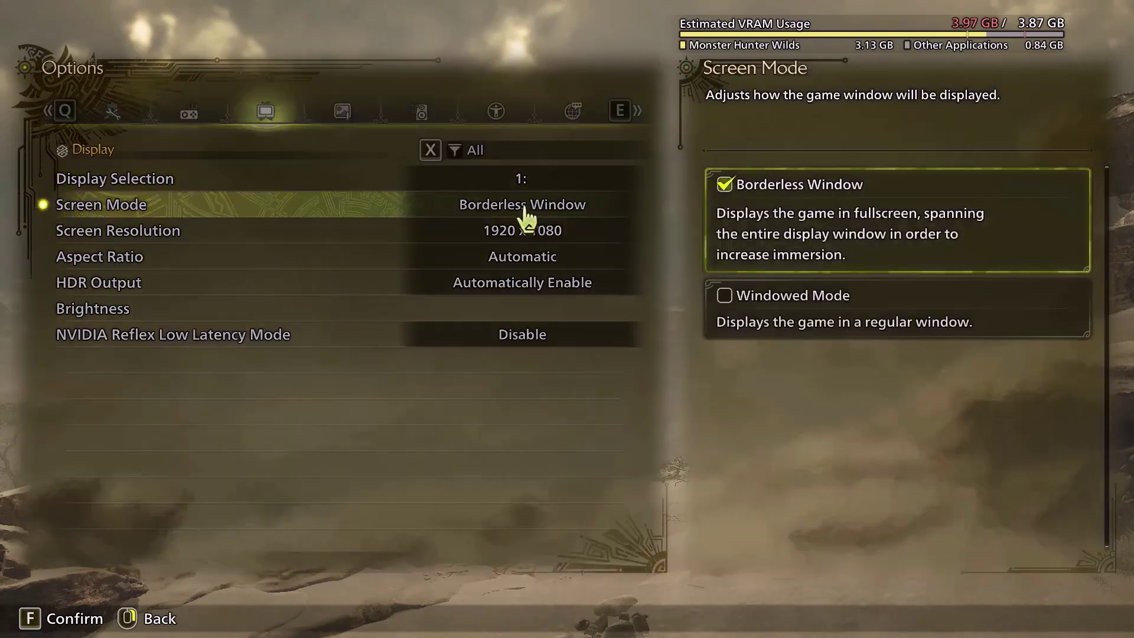
pyautogui.click(528, 213)
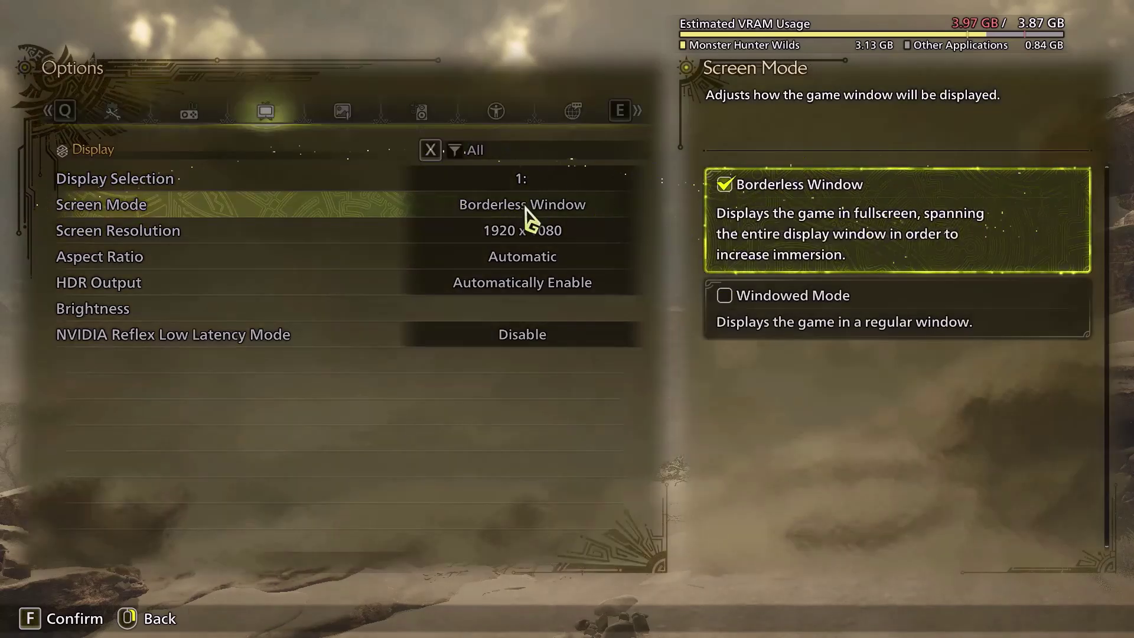
pyautogui.click(721, 298)
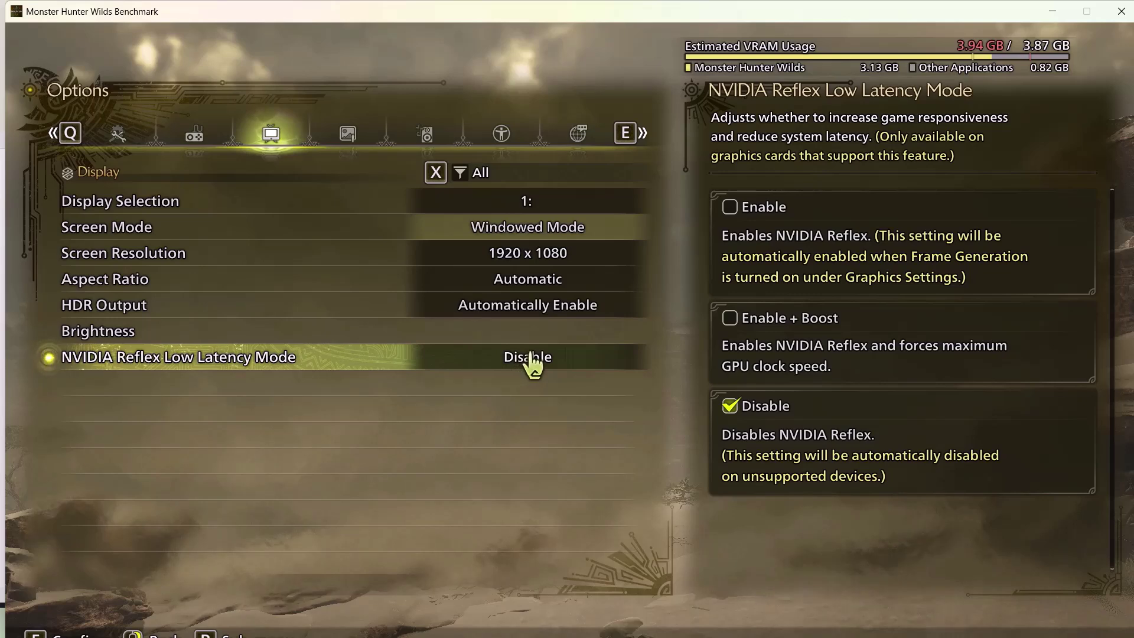
pyautogui.click(334, 128)
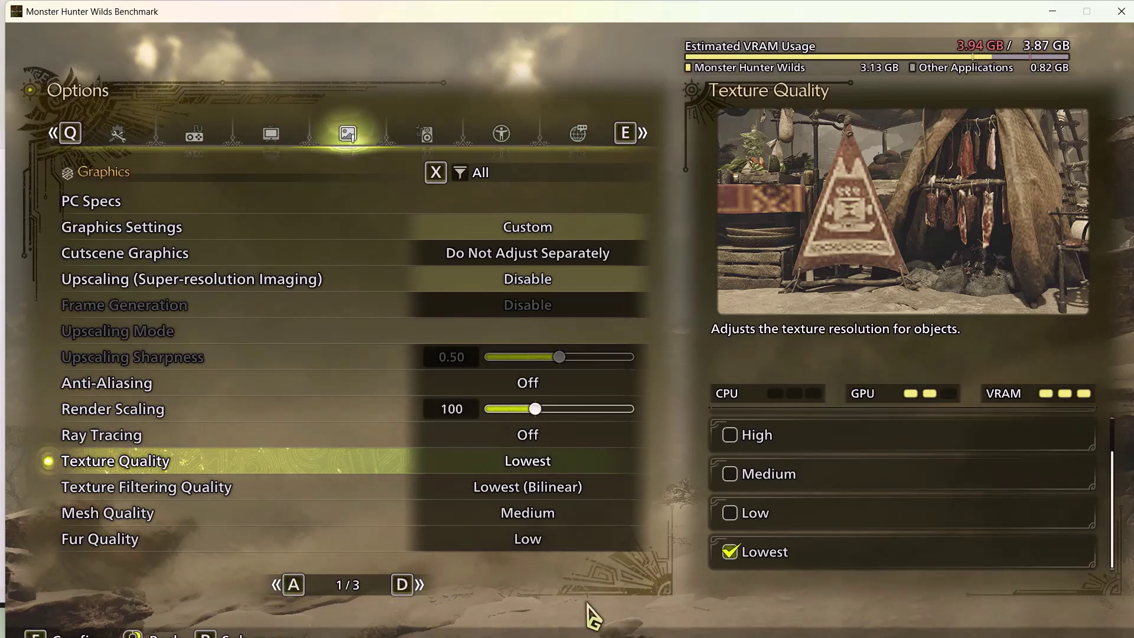
# Return to the Word document and copy "View Advanced system settings" from below the Step 11 heading.
pyautogui.click(742, 620)
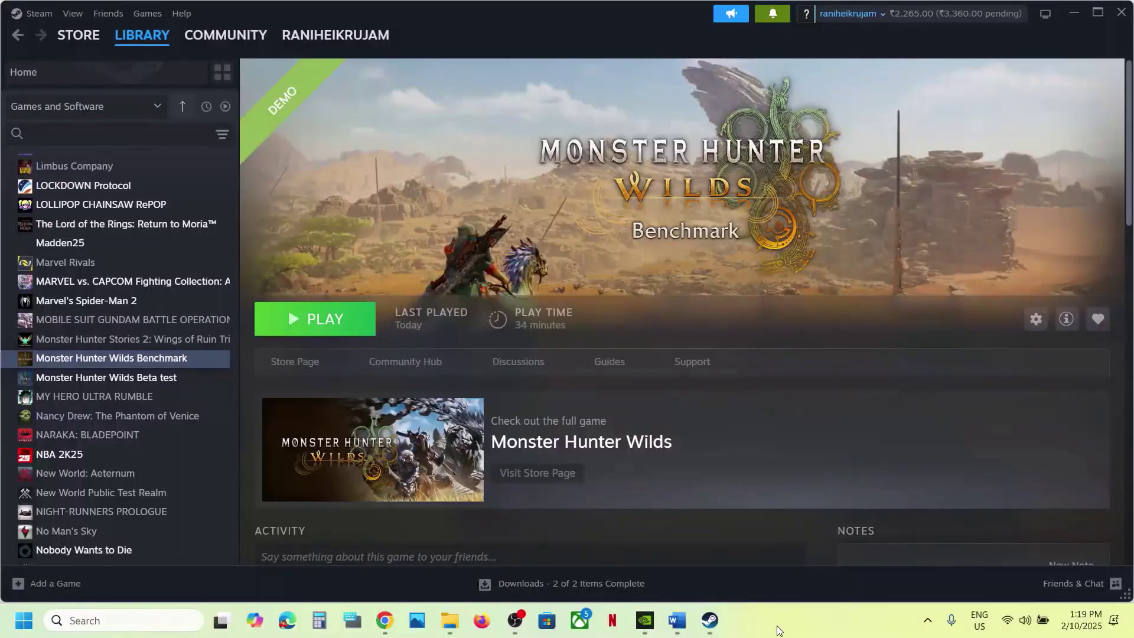
pyautogui.click(685, 623)
pyautogui.scroll(-5, 407, 392)
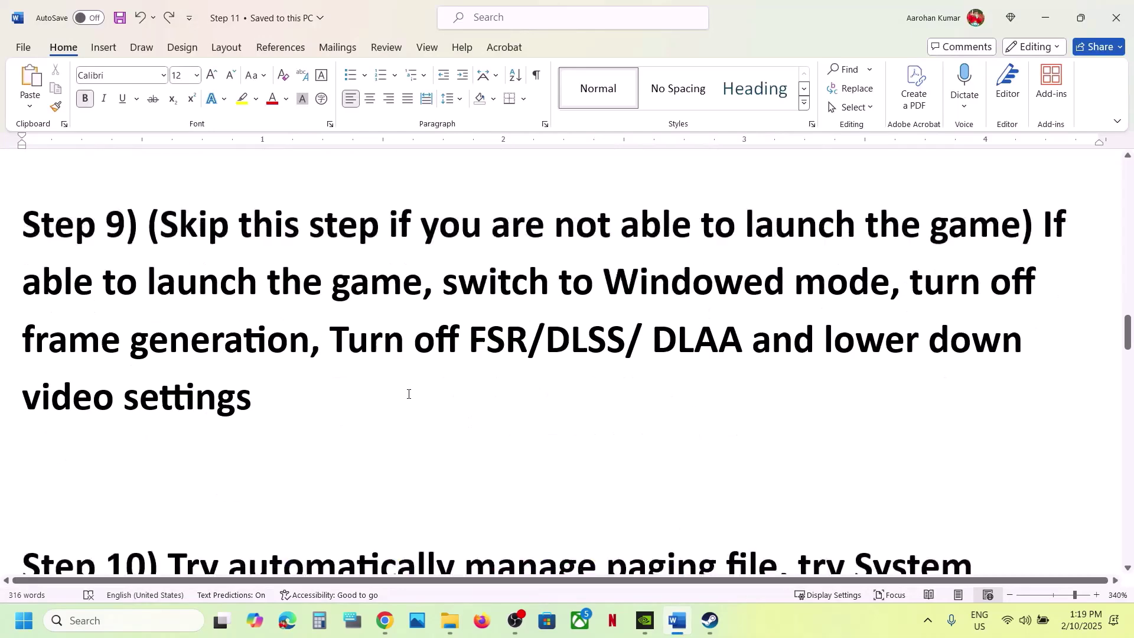
pyautogui.scroll(1, 681, 365)
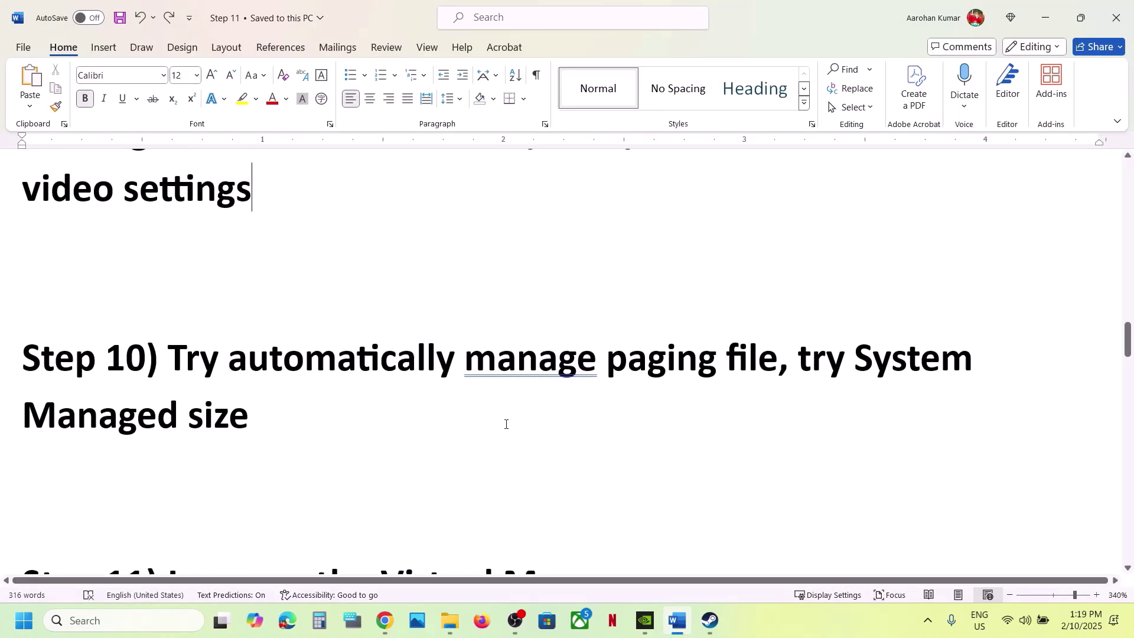
pyautogui.scroll(-3, 506, 424)
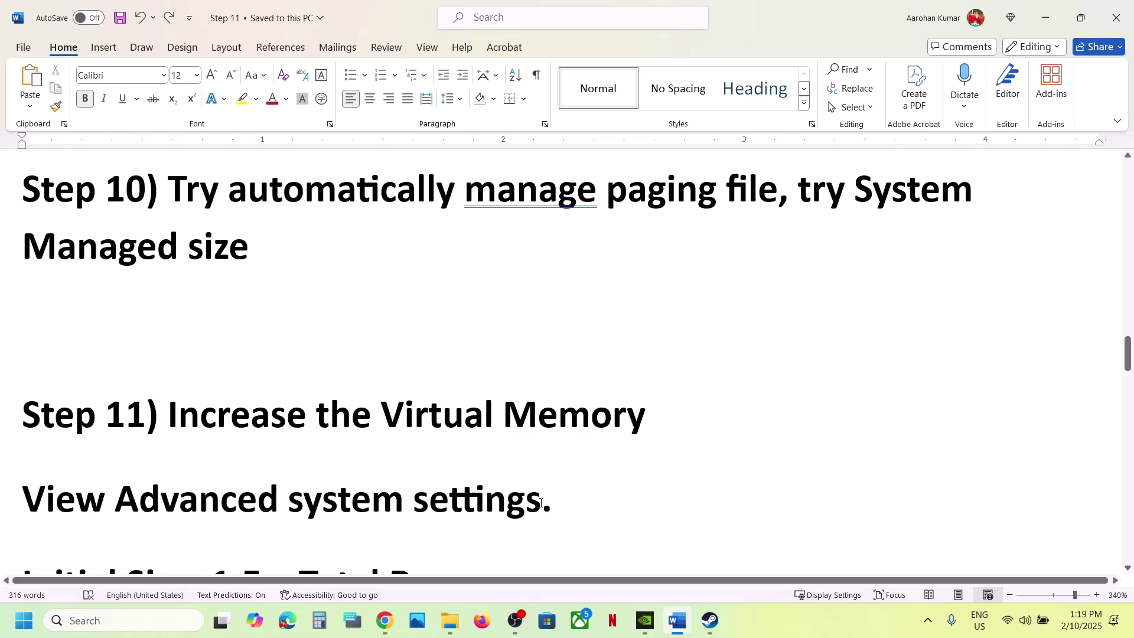
pyautogui.moveTo(541, 503); pyautogui.dragTo(47, 511)
pyautogui.hotkey('ctrl', 'c')
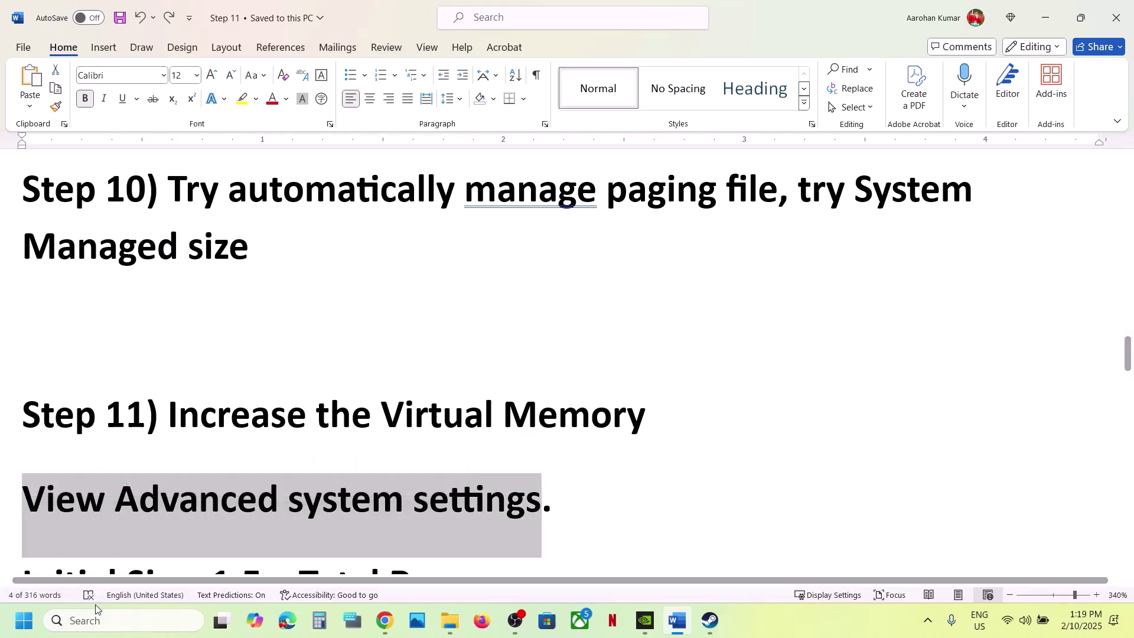
# Open the advanced system settings through a Windows search for the copied text and bring up the Virtual Memory settings.
pyautogui.click(92, 619)
pyautogui.hotkey('ctrl', 'v')
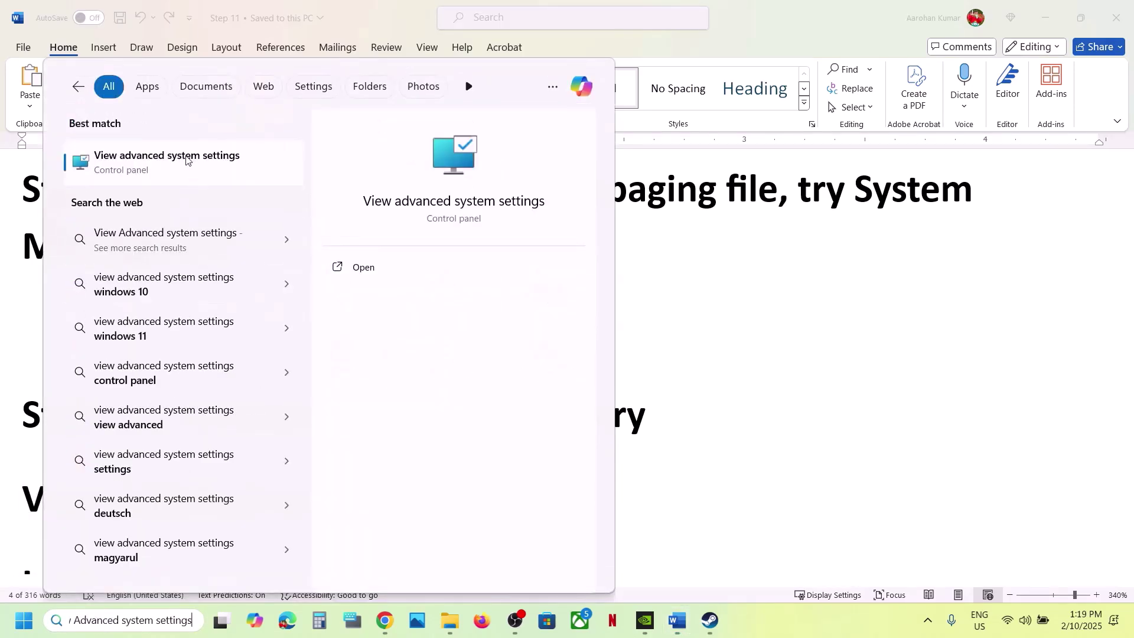
pyautogui.click(186, 160)
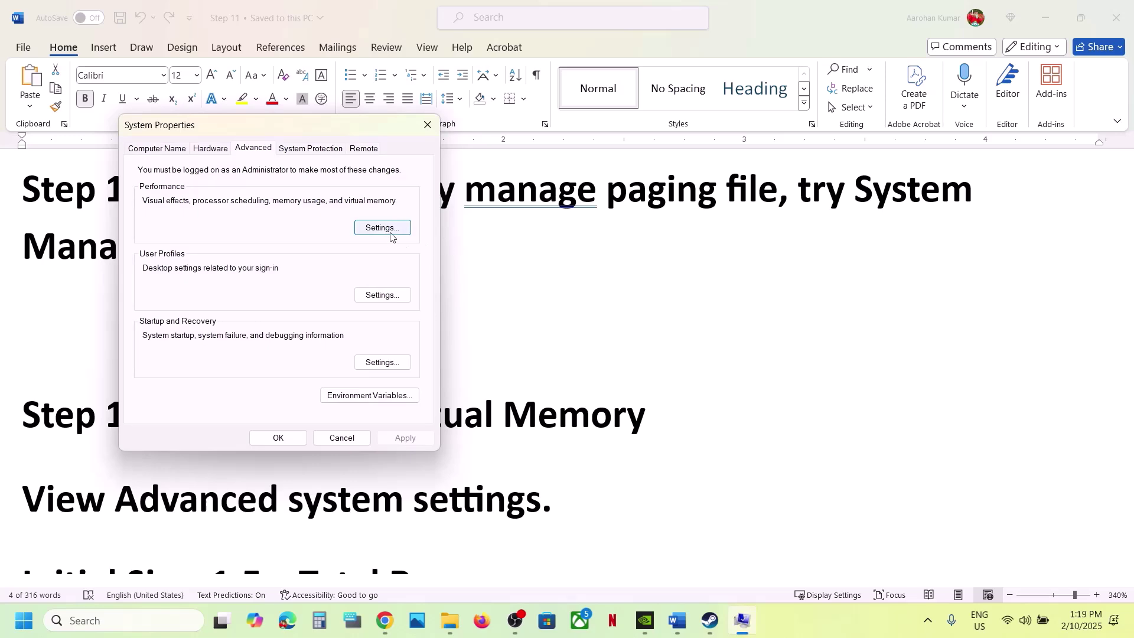
pyautogui.click(384, 228)
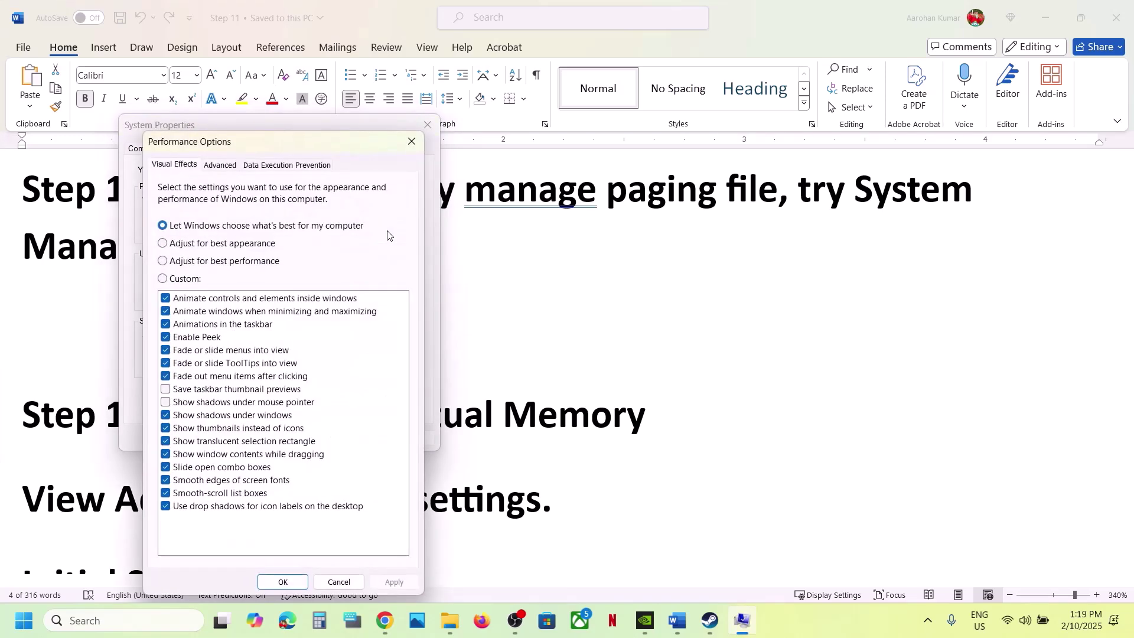
pyautogui.click(220, 167)
pyautogui.click(356, 356)
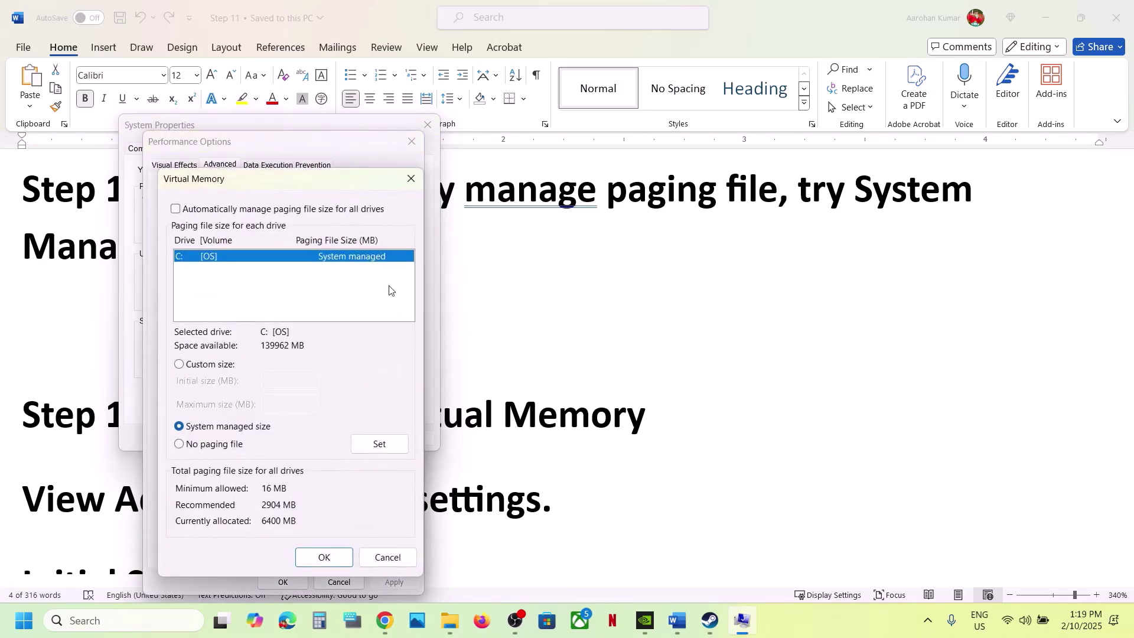
# Enable automatic paging file size management for all drives, confirm the change and close System Properties.
pyautogui.click(177, 210)
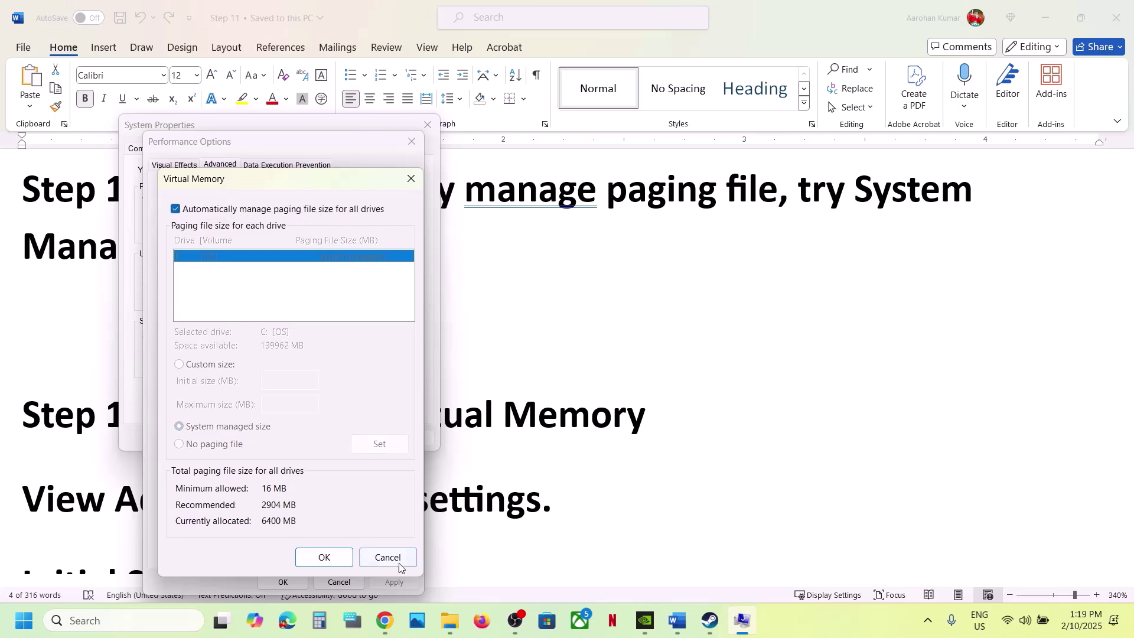
pyautogui.click(324, 556)
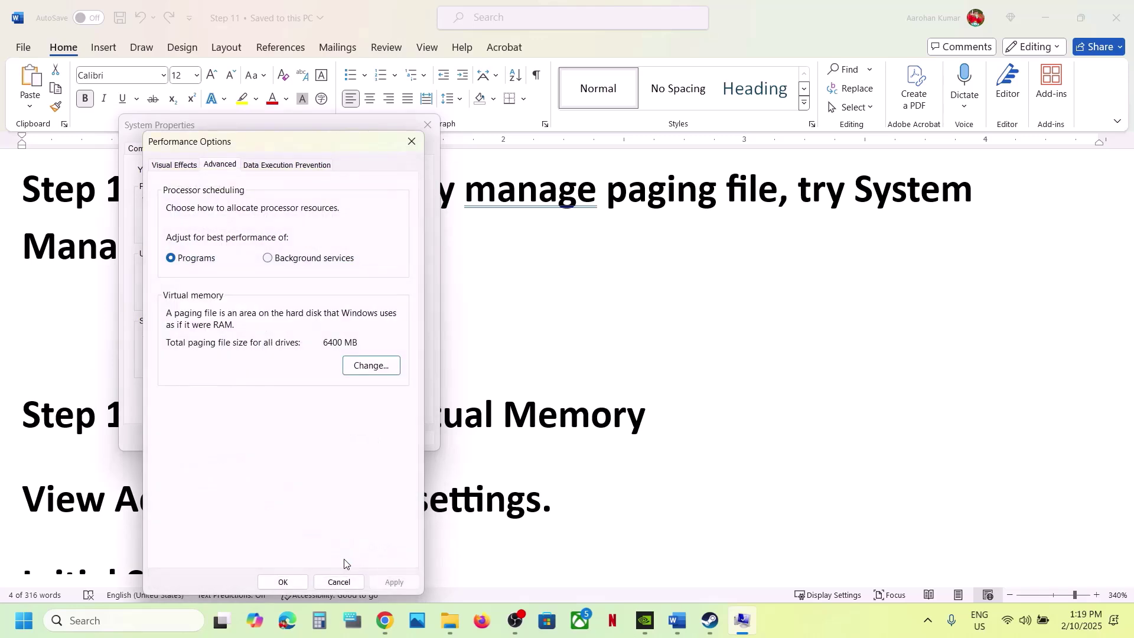
pyautogui.click(284, 582)
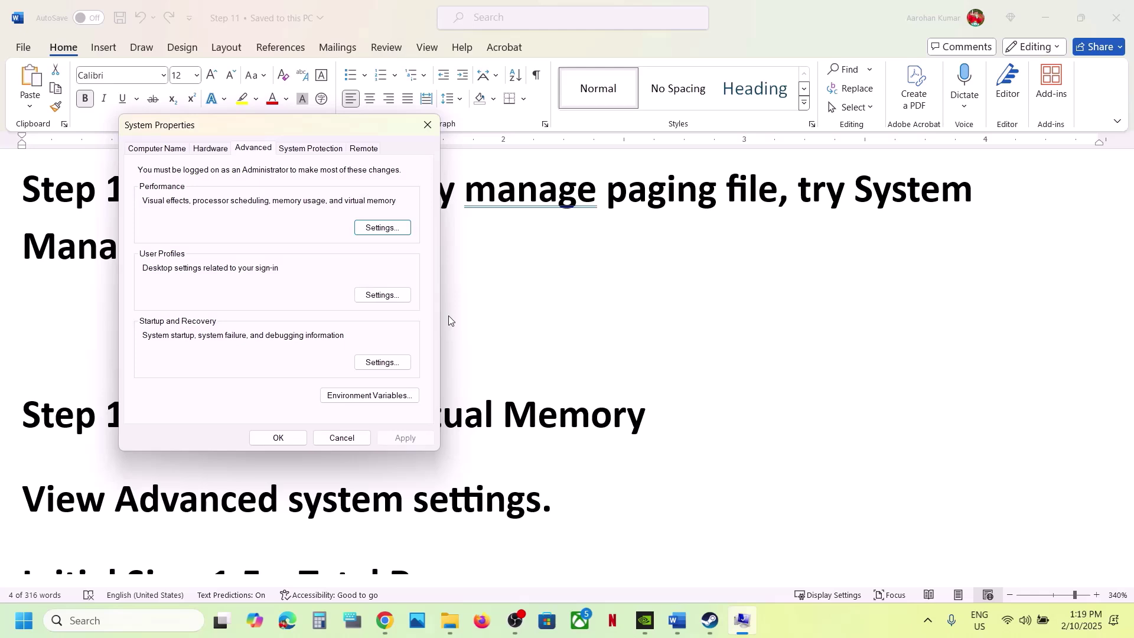
pyautogui.click(428, 125)
# Reopen the advanced system settings through a Windows search and bring up the Virtual Memory settings from the Performance Options.
pyautogui.moveTo(160, 514); pyautogui.dragTo(99, 621)
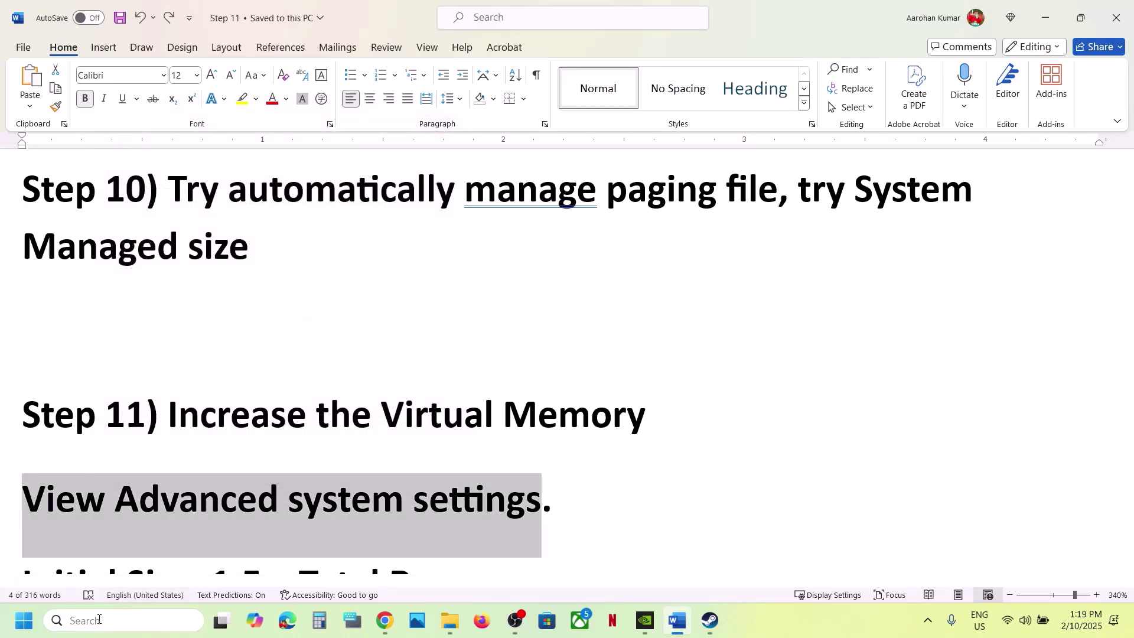
pyautogui.click(143, 168)
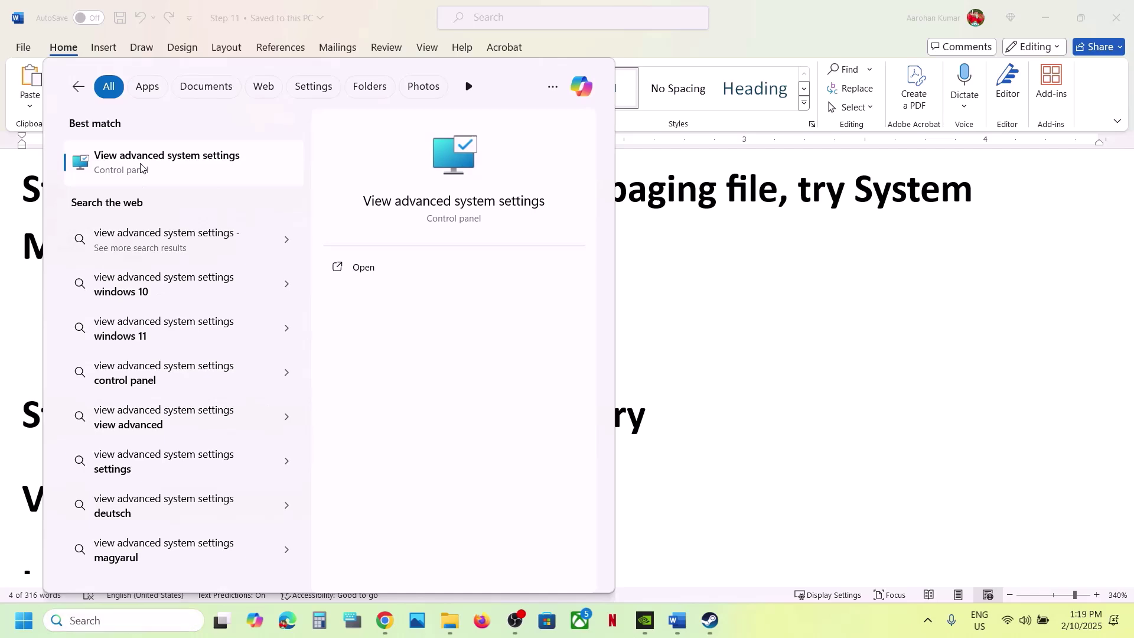
pyautogui.click(401, 246)
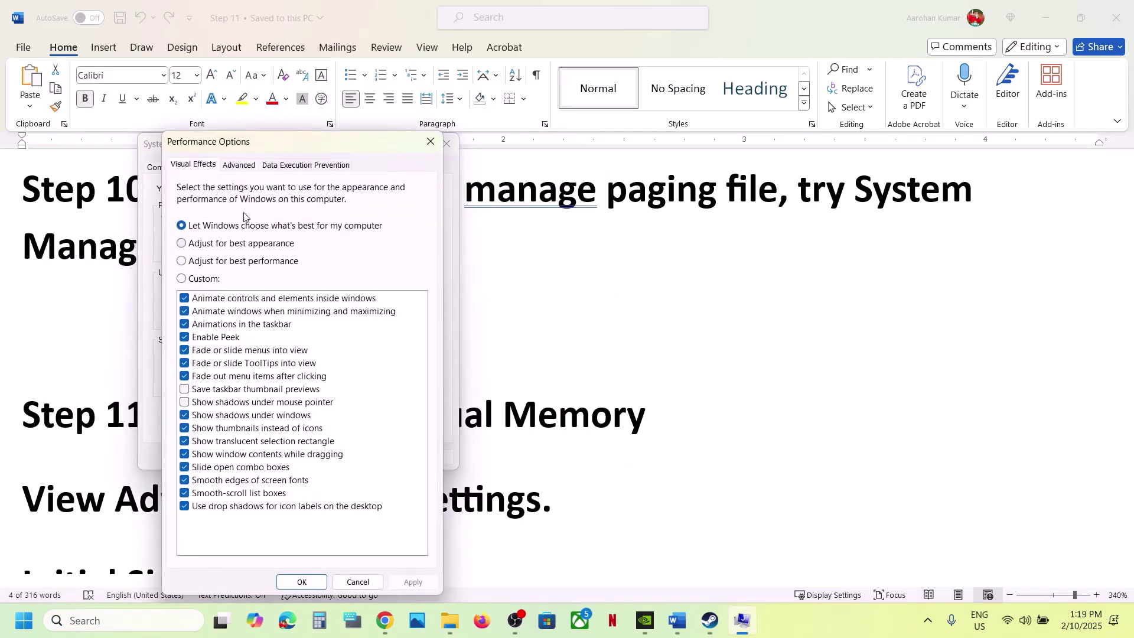
pyautogui.click(238, 165)
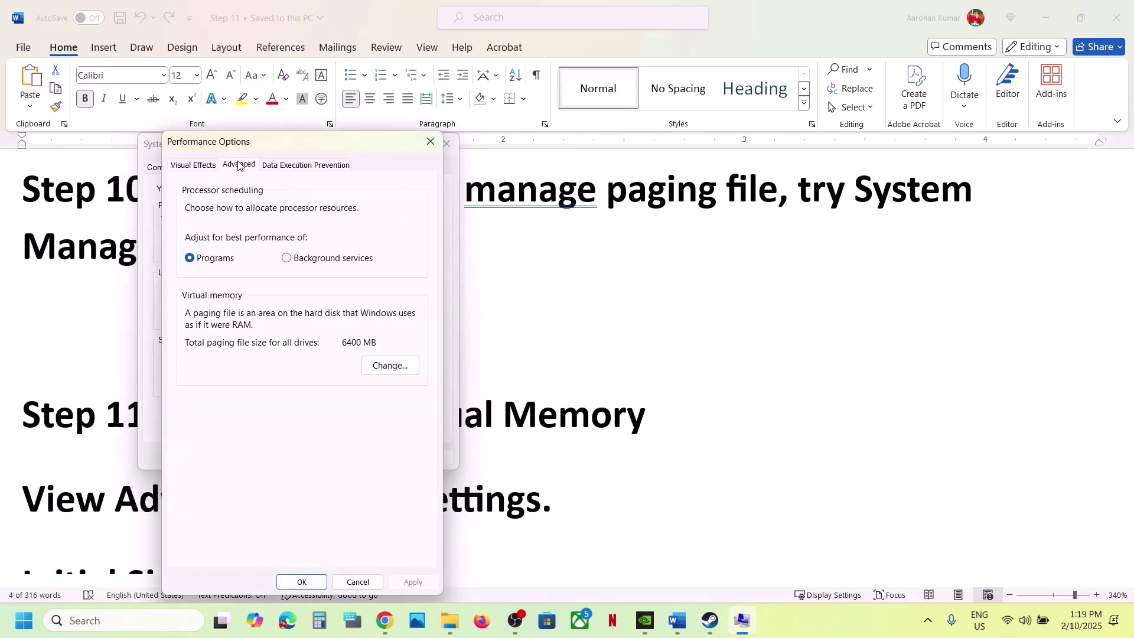
pyautogui.click(387, 370)
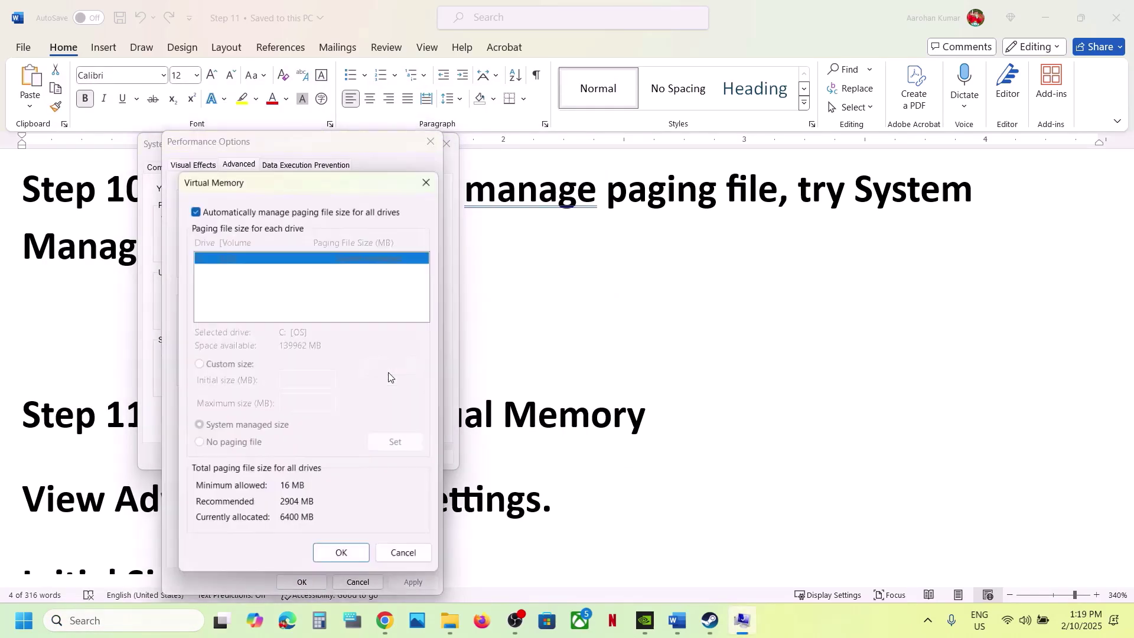
# Turn off automatic paging file management, set drive C: to System managed size, apply the changes and postpone the restart.
pyautogui.click(195, 211)
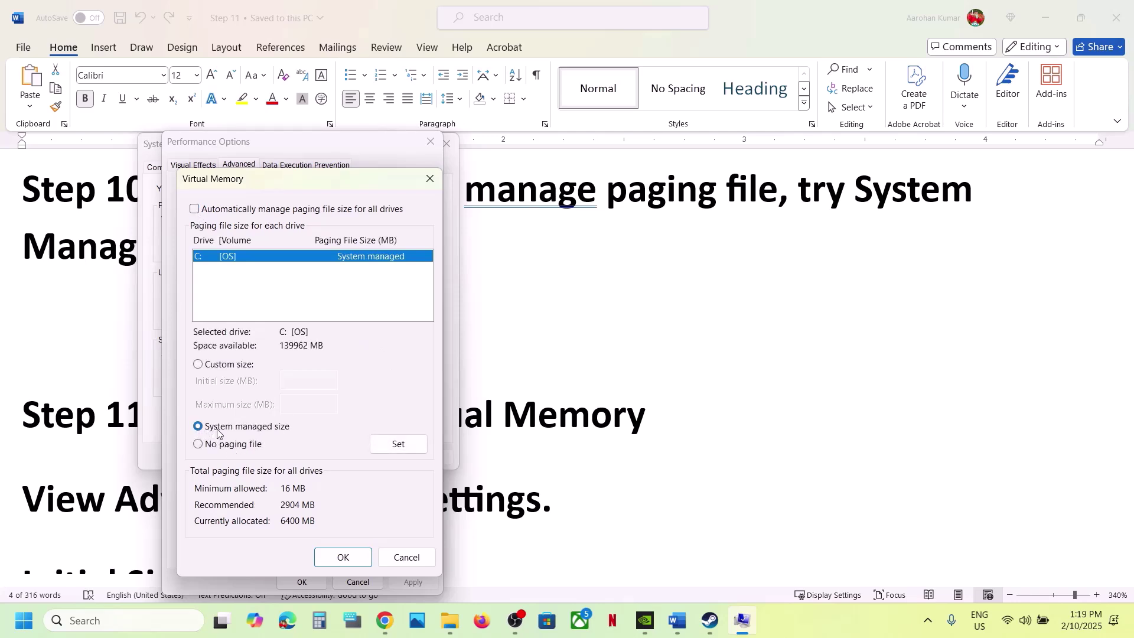
pyautogui.click(388, 448)
pyautogui.click(349, 557)
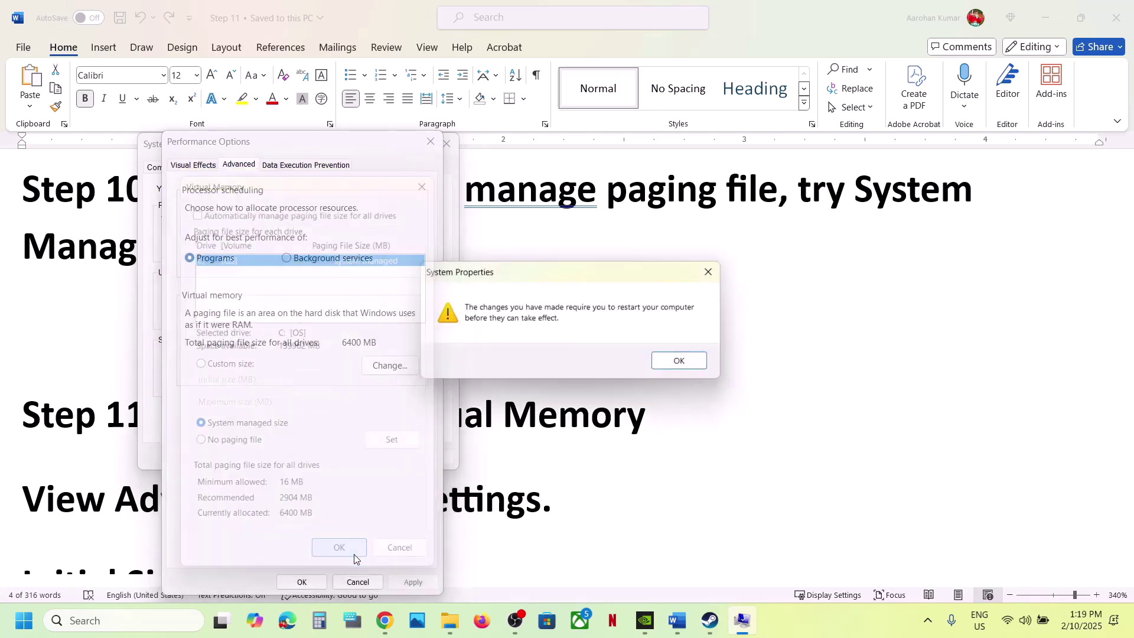
pyautogui.click(683, 361)
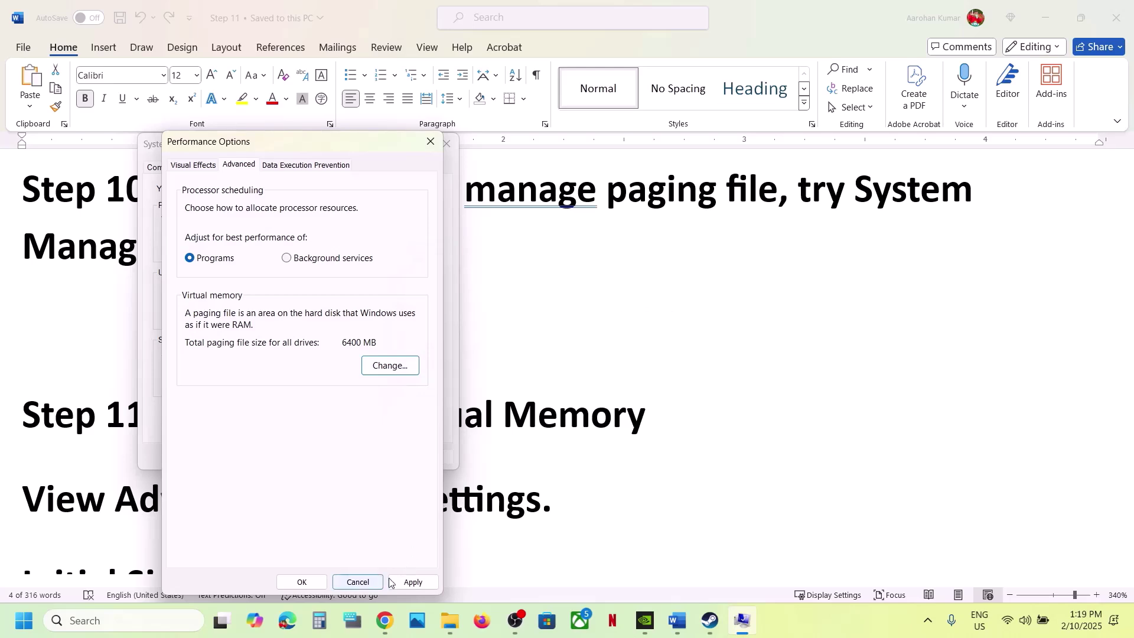
pyautogui.click(413, 582)
pyautogui.click(297, 581)
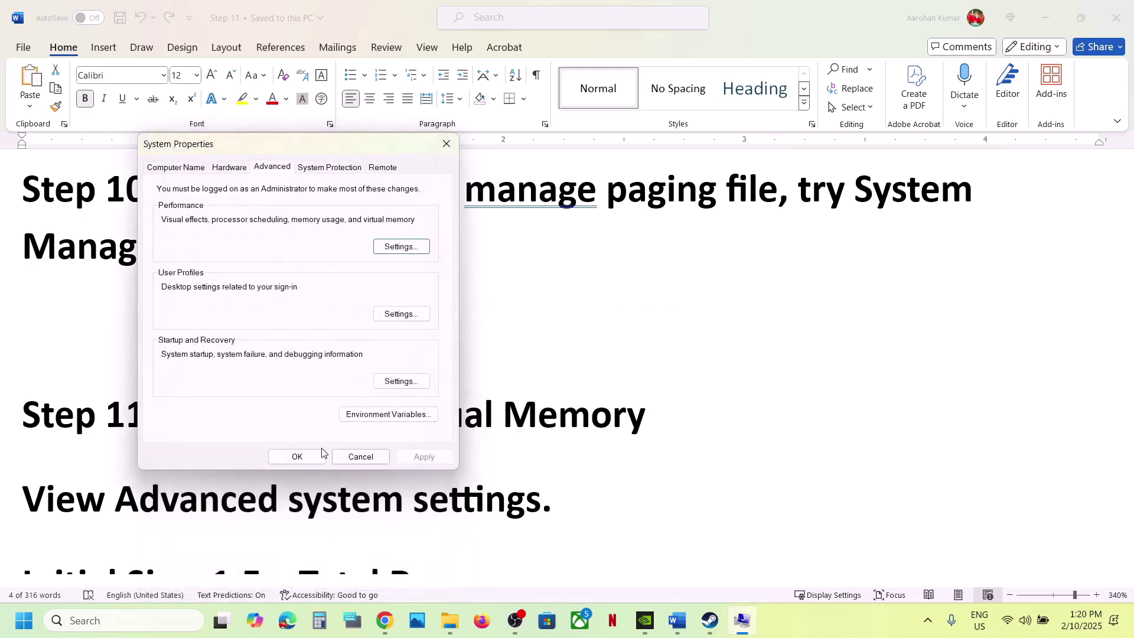
pyautogui.click(298, 455)
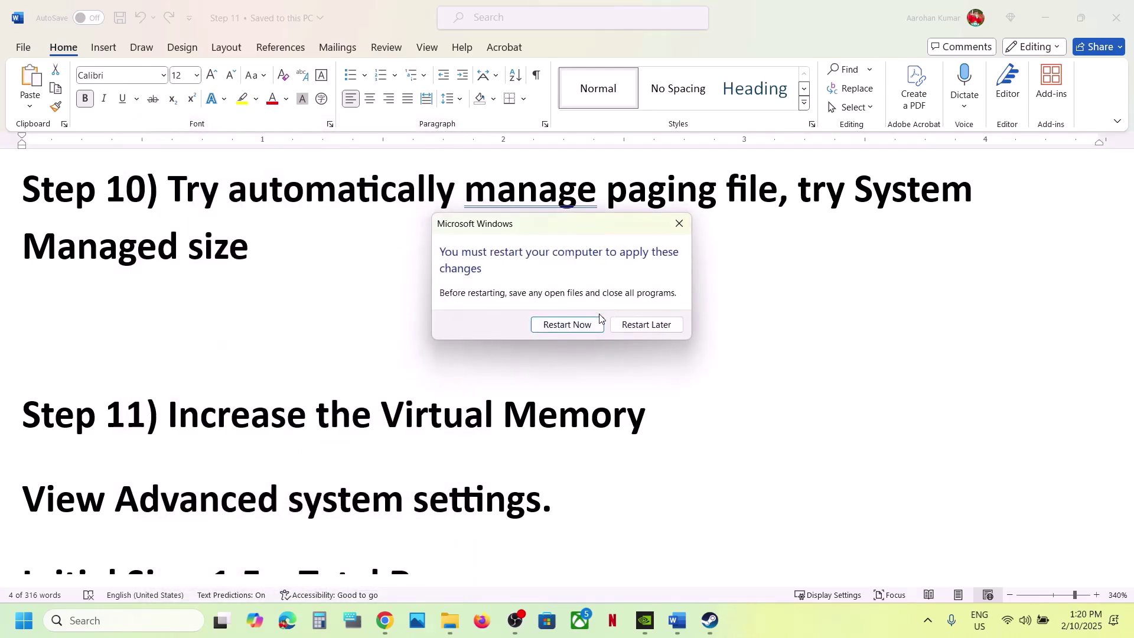
pyautogui.click(644, 325)
# Highlight "Increase the Virtual Memory" in the Step 11 heading of the Word document.
pyautogui.scroll(-2, 338, 395)
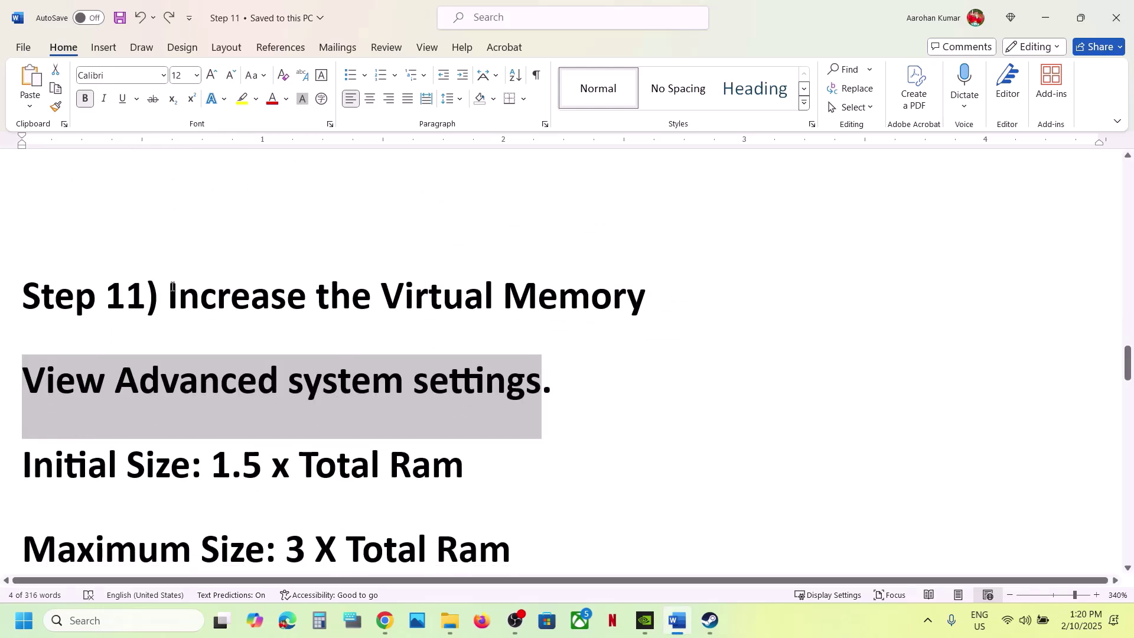
pyautogui.moveTo(170, 295); pyautogui.dragTo(650, 299)
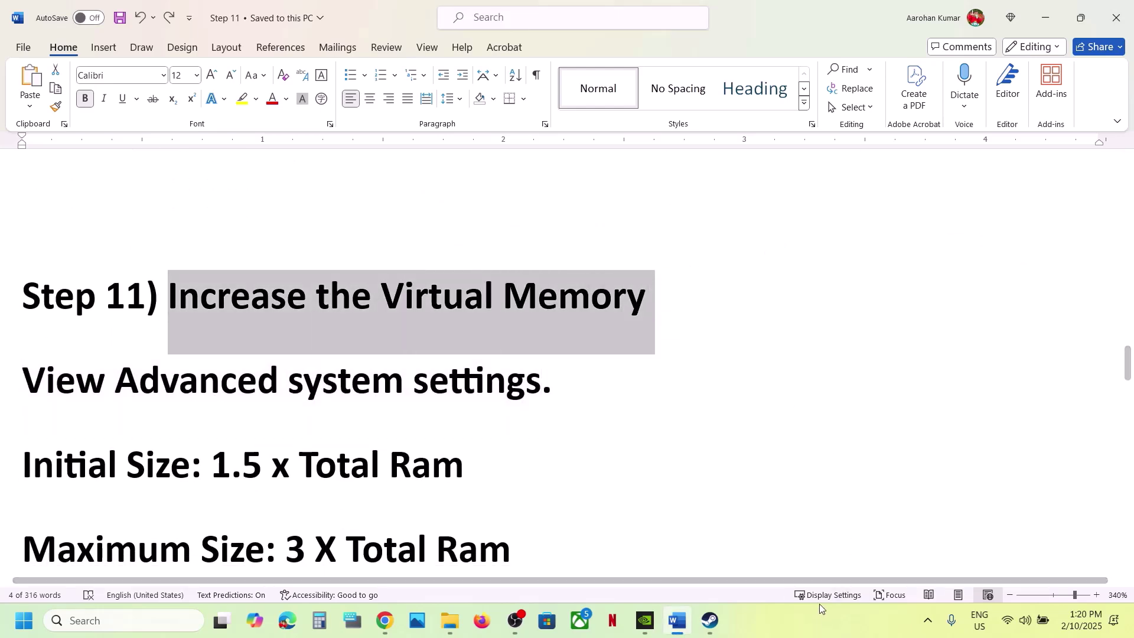
pyautogui.click(817, 607)
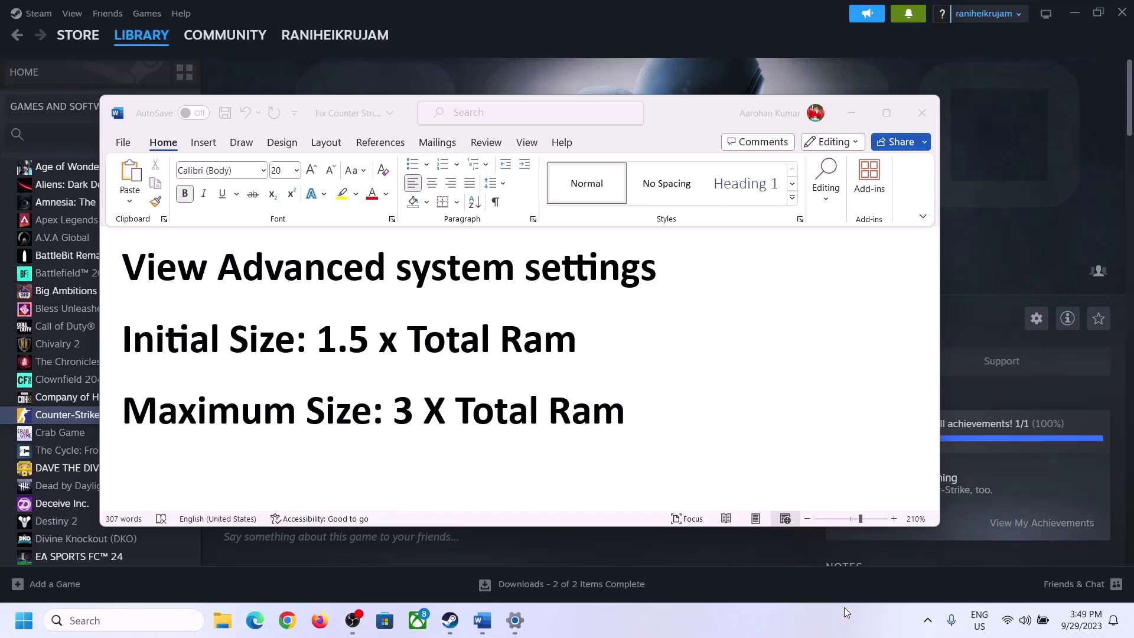
# Select "View Advanced system settings" in the Word document and open that Control Panel item through a Windows search for "Advanced system settings".
pyautogui.click(212, 264)
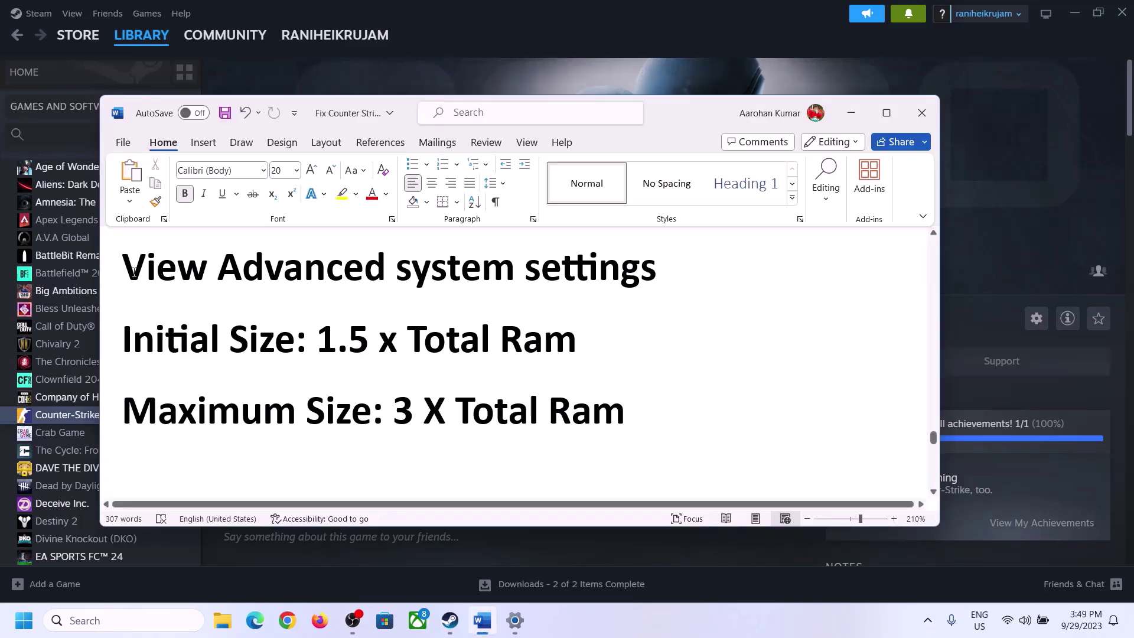
pyautogui.moveTo(124, 269); pyautogui.dragTo(620, 286)
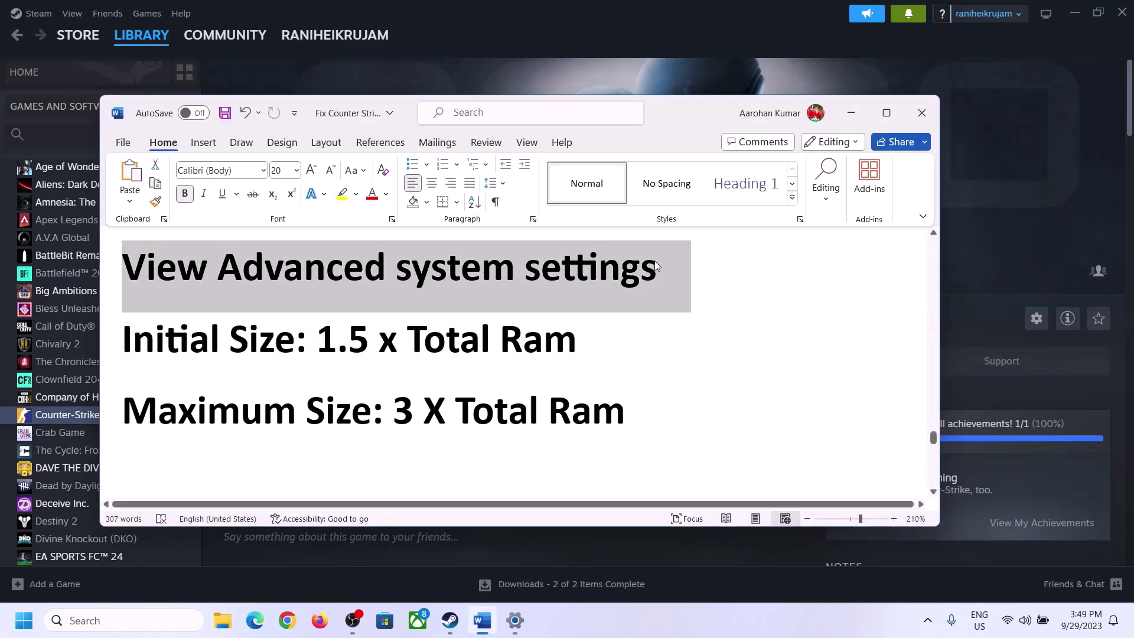
pyautogui.click(135, 620)
pyautogui.write('Advanced system settings')
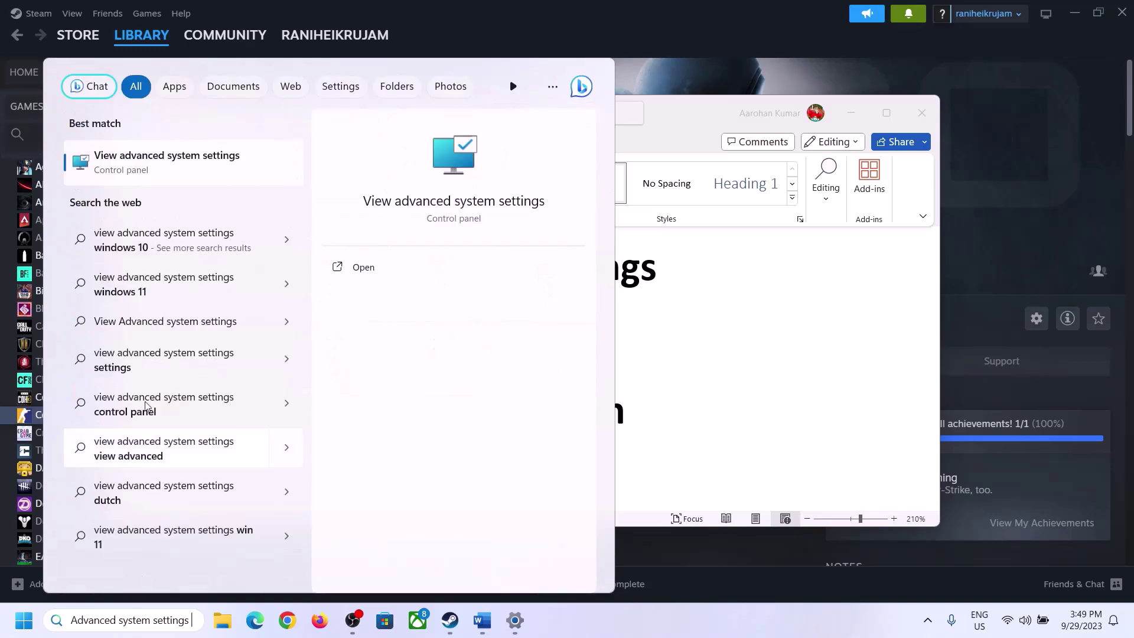
pyautogui.click(161, 173)
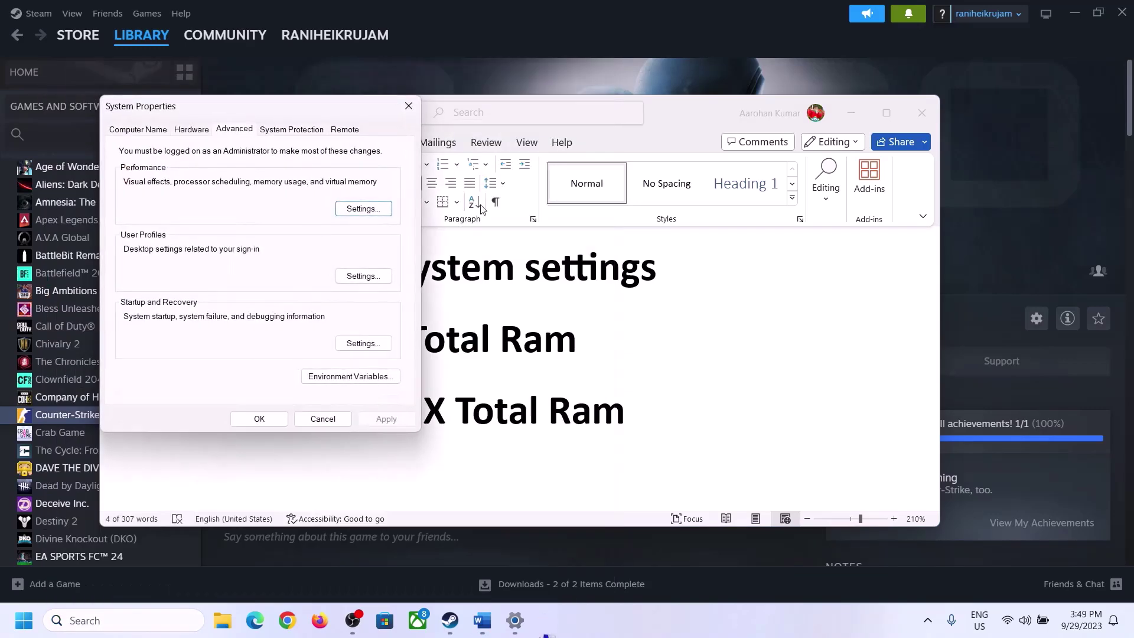
# Open the Virtual Memory settings, turn off automatic paging file management for all drives and choose Custom size for drive C:.
pyautogui.moveTo(236, 112); pyautogui.dragTo(508, 205)
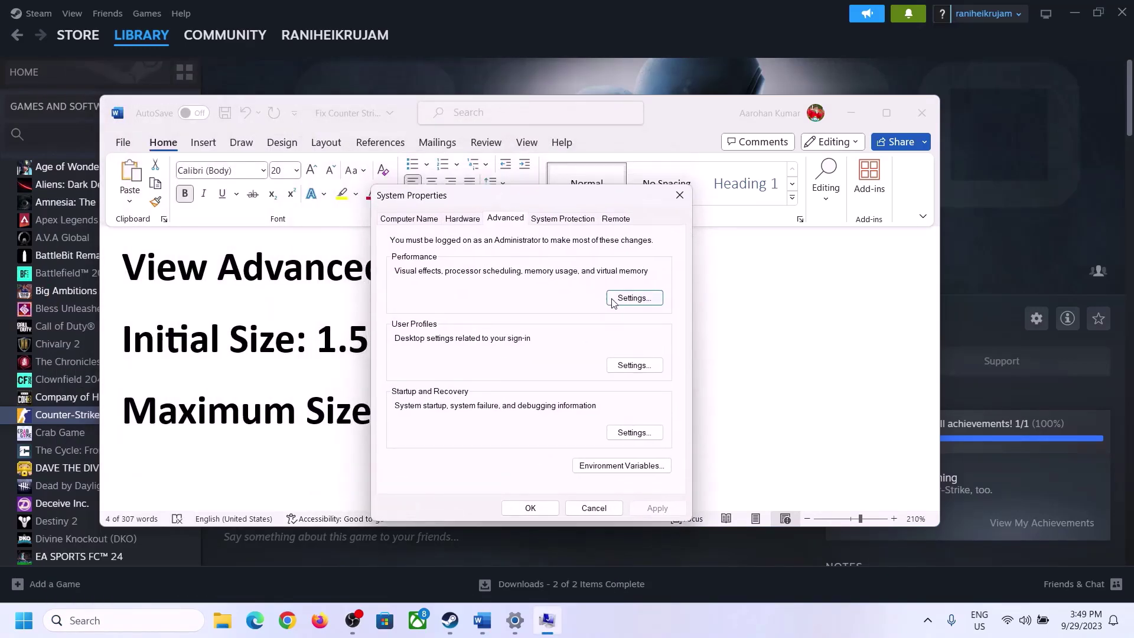
pyautogui.click(635, 299)
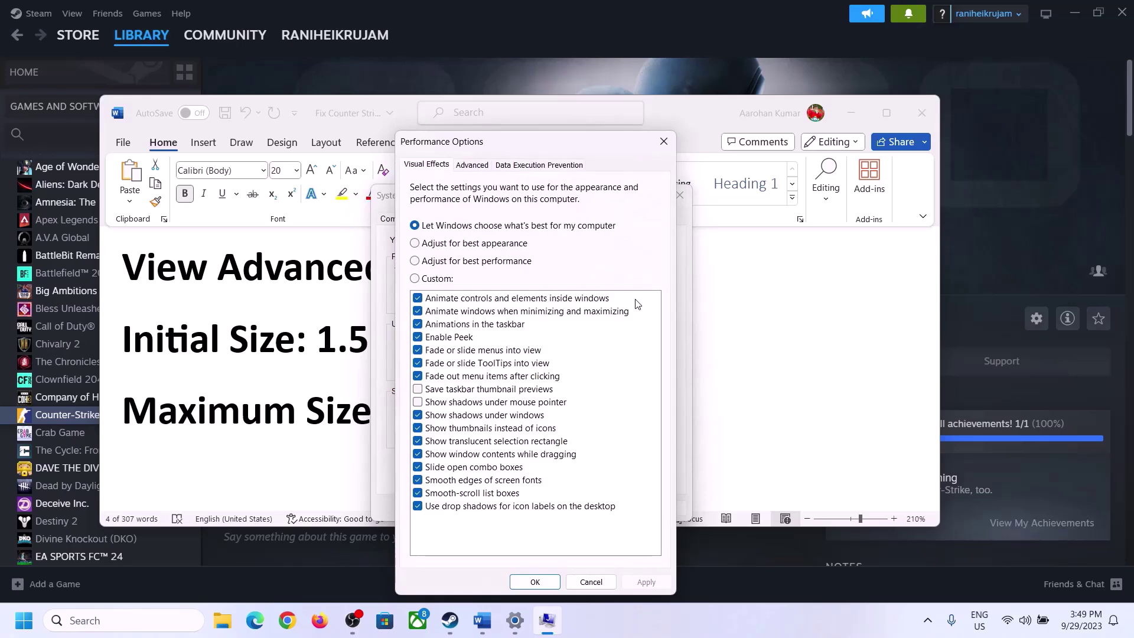
pyautogui.click(472, 166)
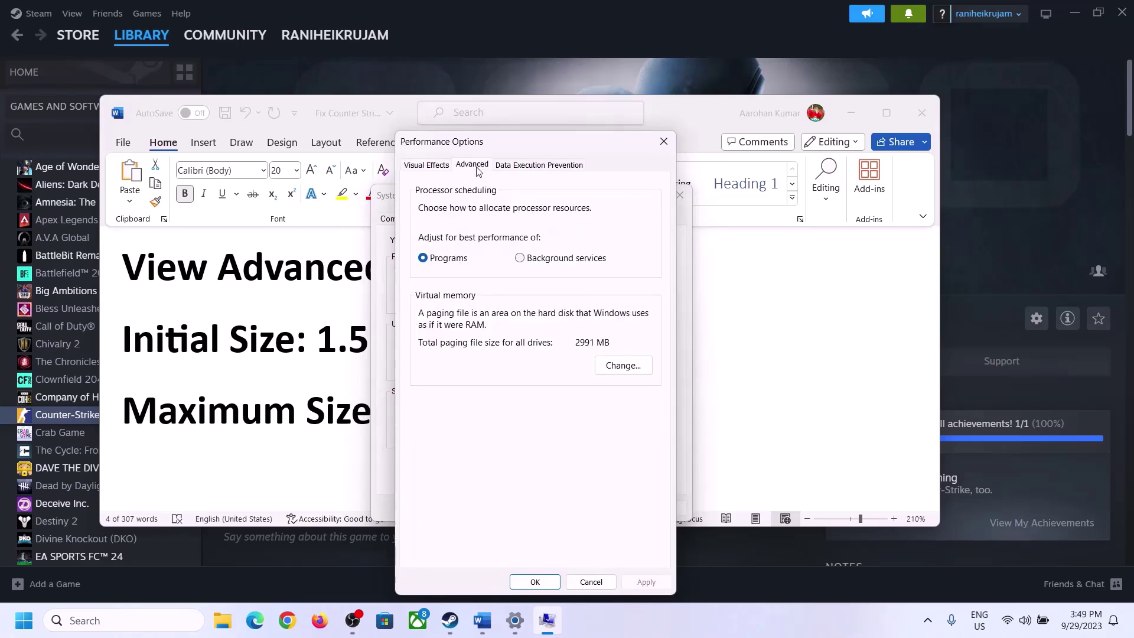
pyautogui.click(623, 369)
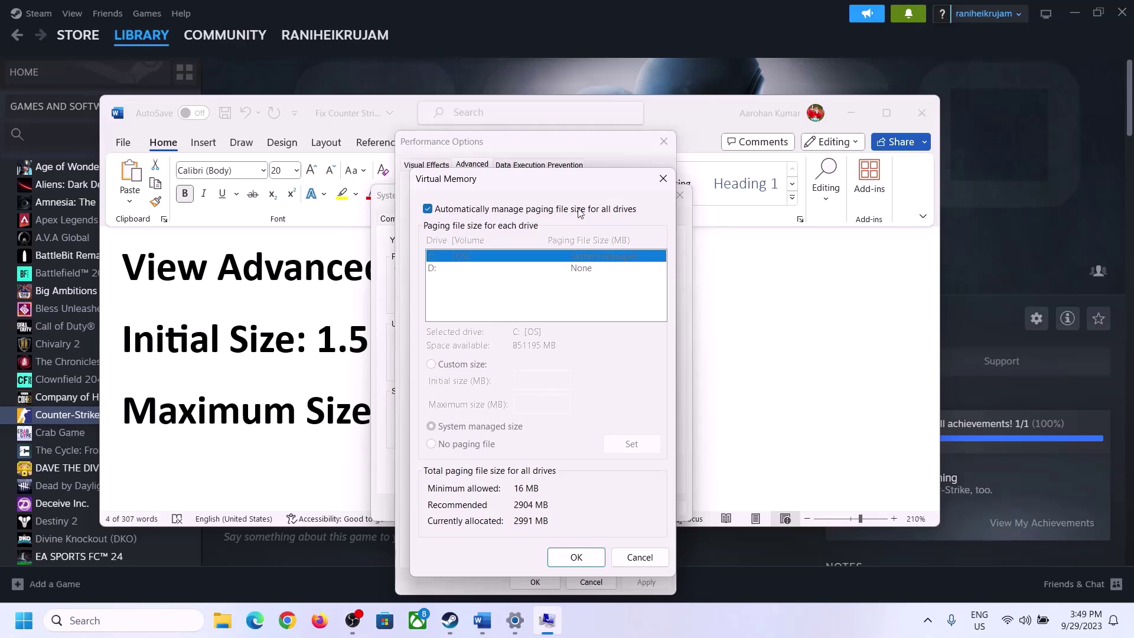
pyautogui.click(427, 212)
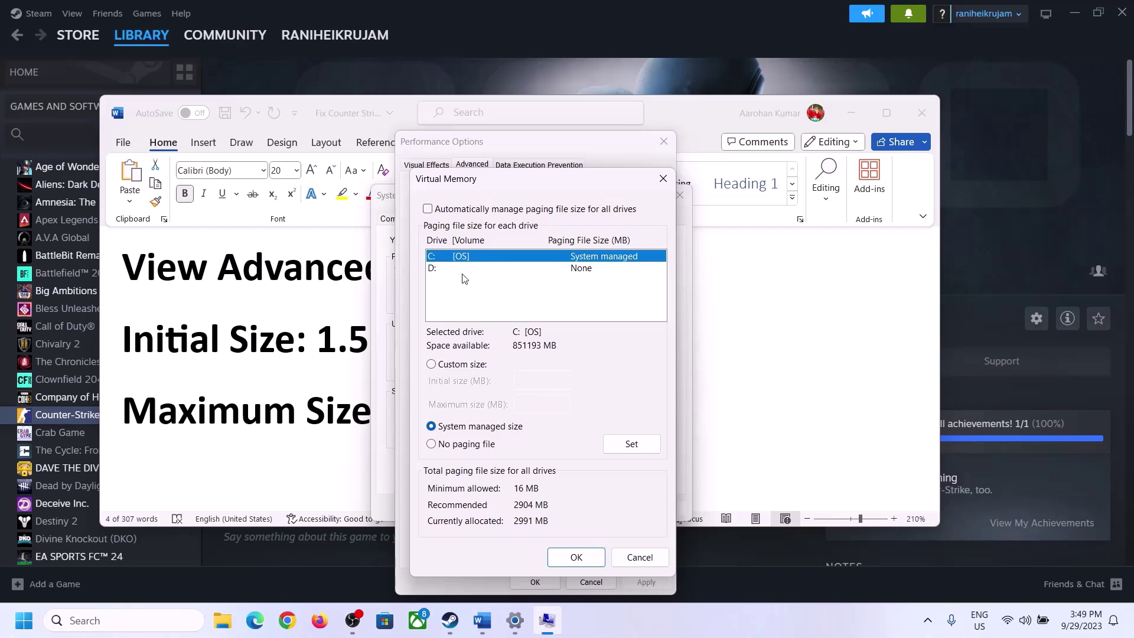
pyautogui.click(432, 366)
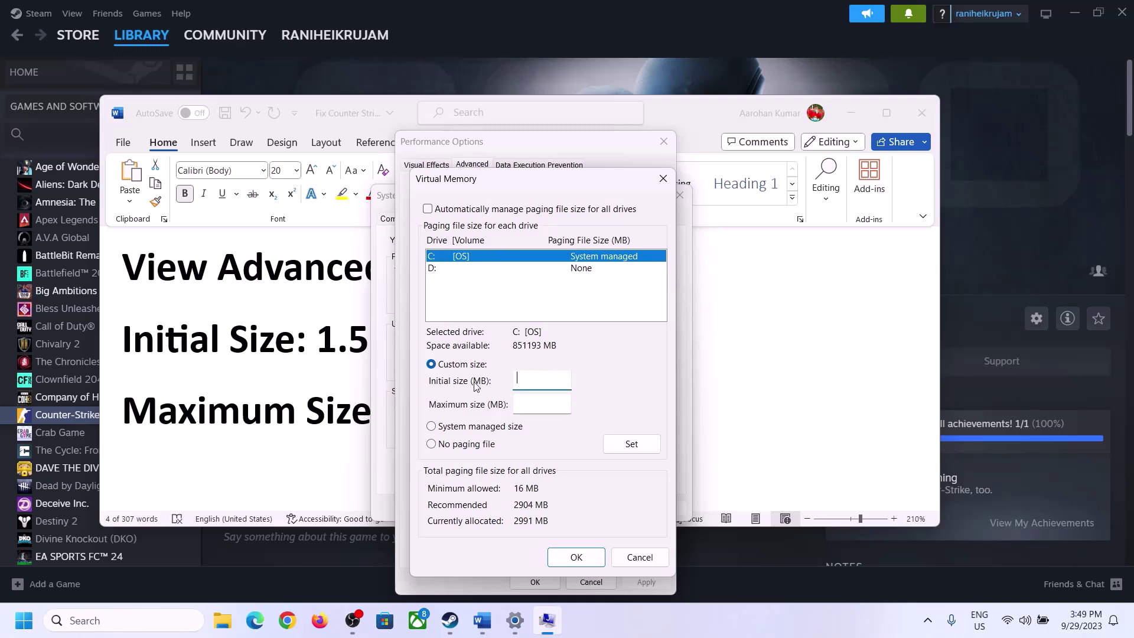
# Highlight "1.5 x Total Ram" in the Word document and look up the installed RAM on the Settings About page.
pyautogui.click(310, 352)
pyautogui.moveTo(349, 339); pyautogui.dragTo(583, 343)
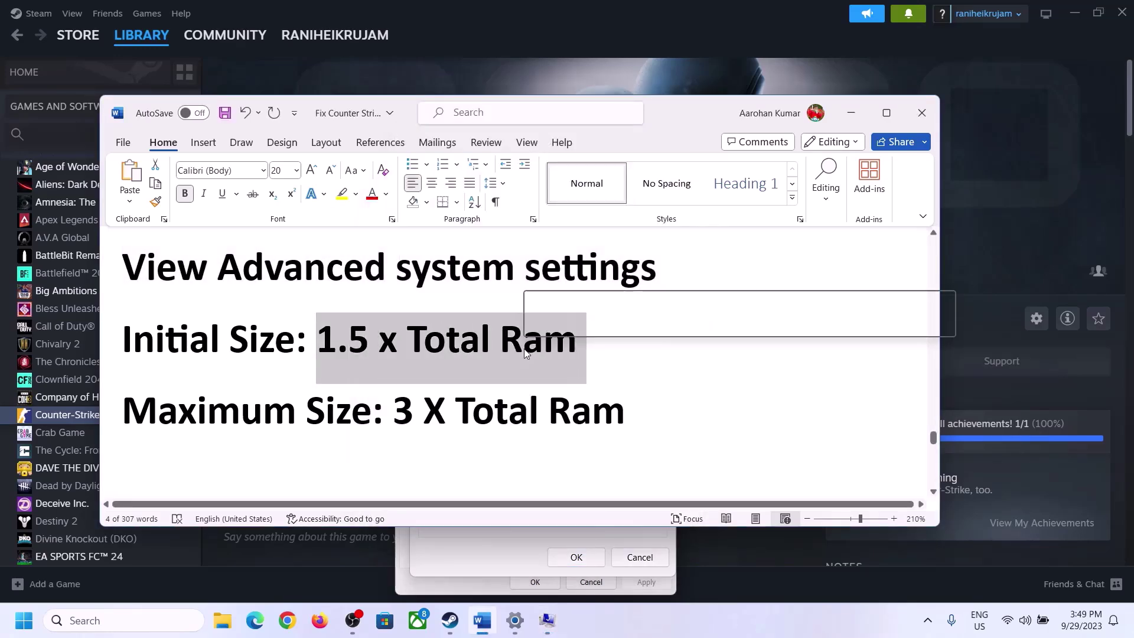
pyautogui.click(516, 624)
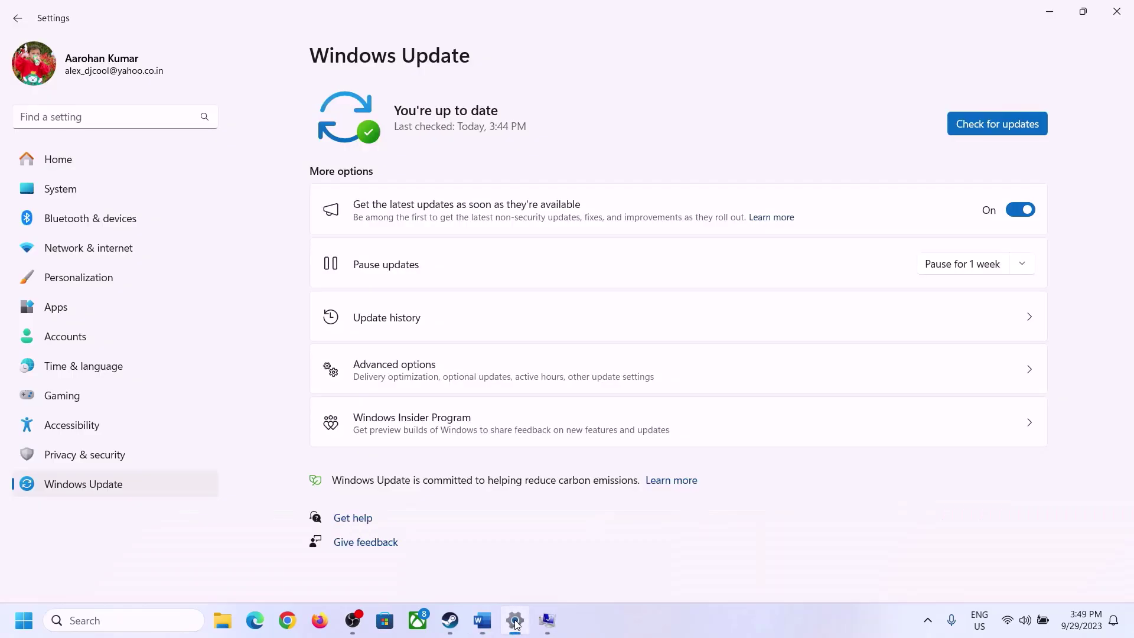
pyautogui.click(56, 192)
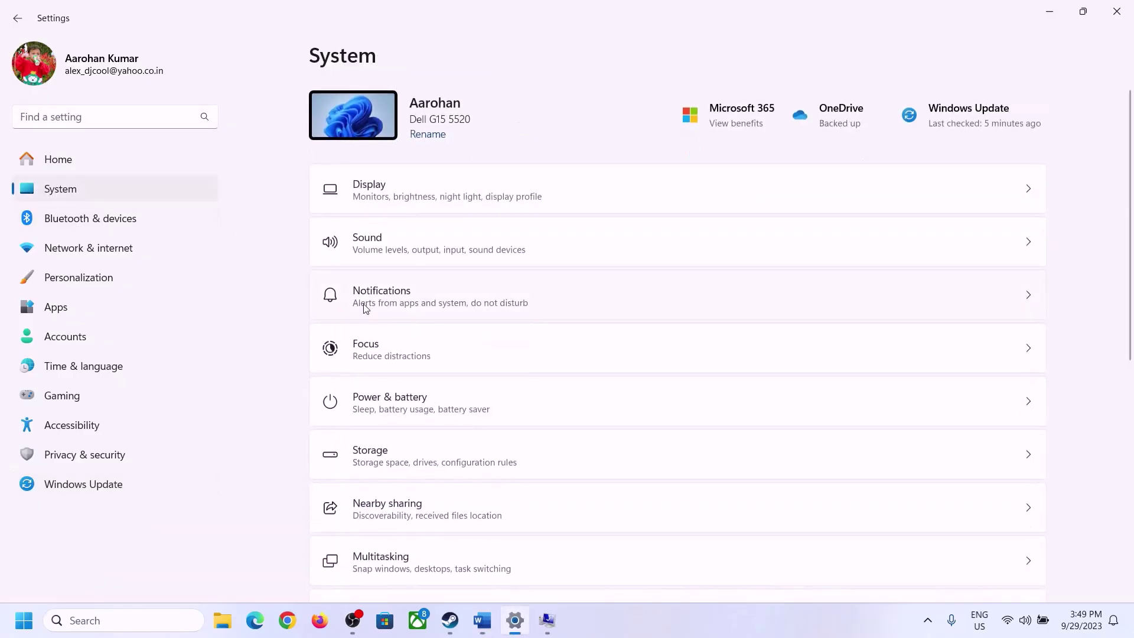
pyautogui.scroll(-7, 404, 491)
pyautogui.click(374, 555)
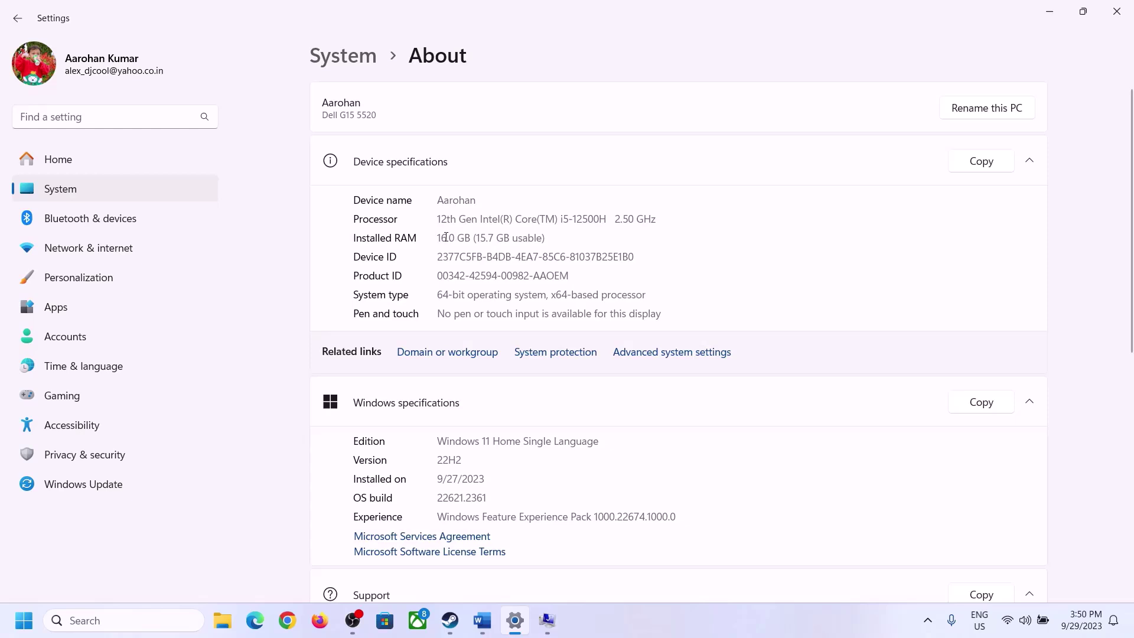
pyautogui.moveTo(446, 237); pyautogui.dragTo(433, 240)
pyautogui.click(456, 239)
pyautogui.moveTo(447, 237); pyautogui.dragTo(432, 236)
# Return to the Virtual Memory settings, launch Calculator with the Run command "calc" and place it beside the dialog.
pyautogui.click(547, 621)
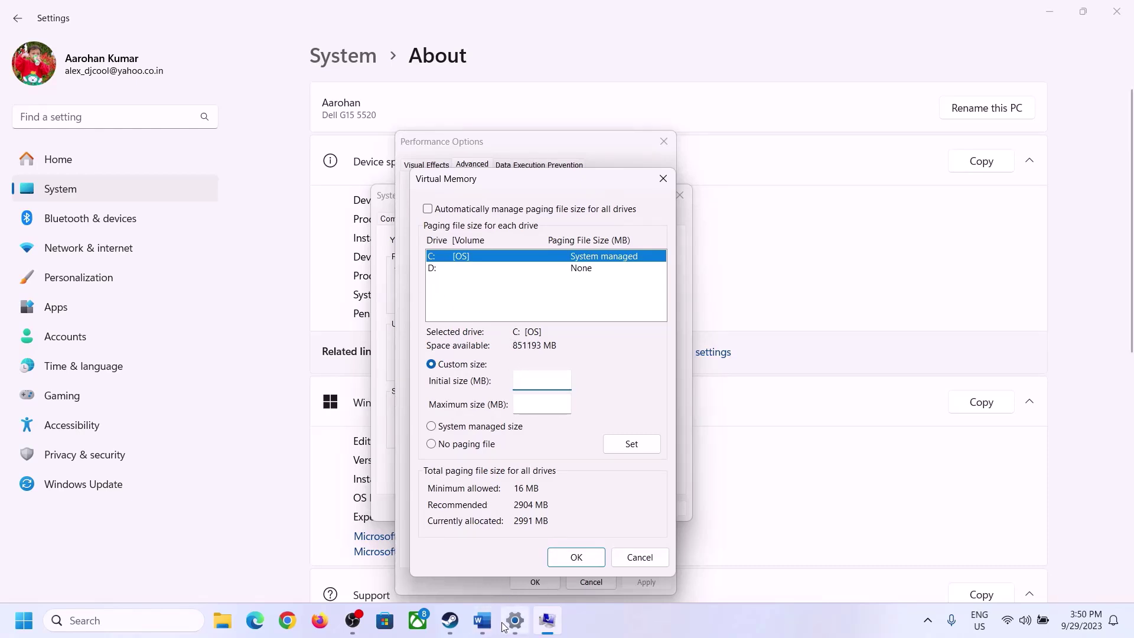
pyautogui.press('super+r')
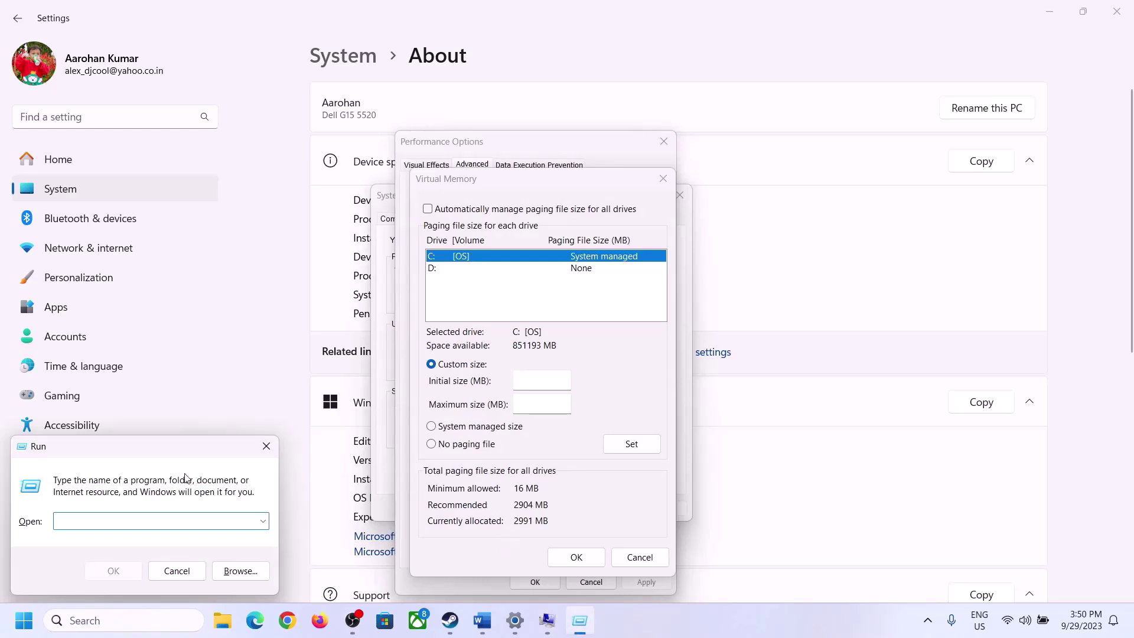
pyautogui.write('cal')
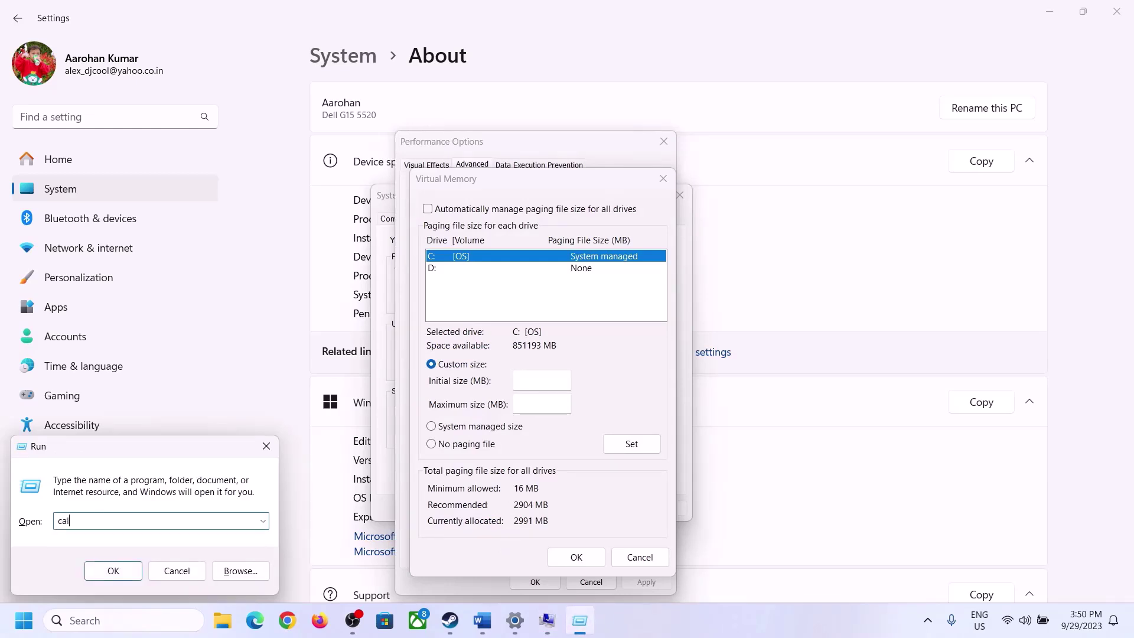
pyautogui.write('c')
pyautogui.click(109, 570)
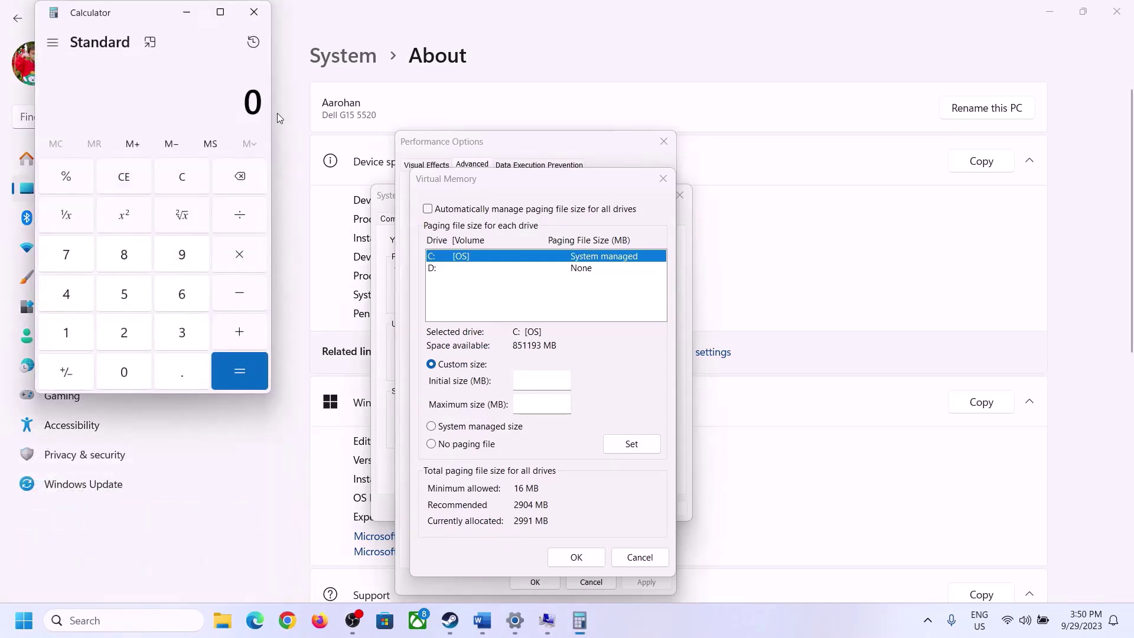
pyautogui.moveTo(147, 25); pyautogui.dragTo(833, 200)
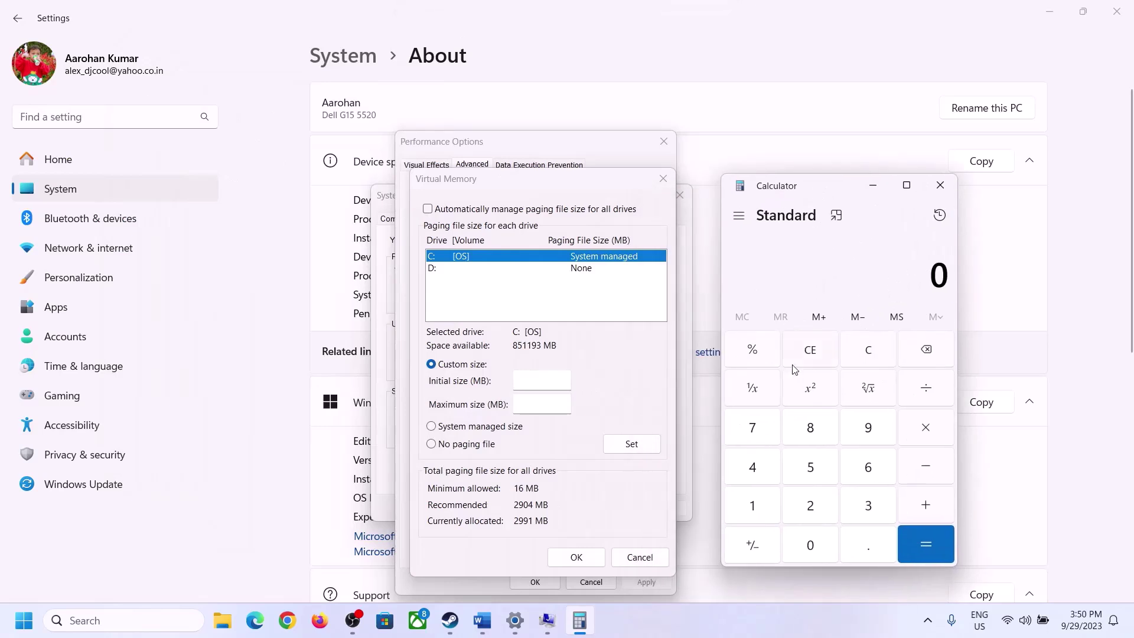
# Bring up the paging size formulas in the Word document beside Calculator and multiply 16 by 1024 to convert the RAM to MB.
pyautogui.click(482, 622)
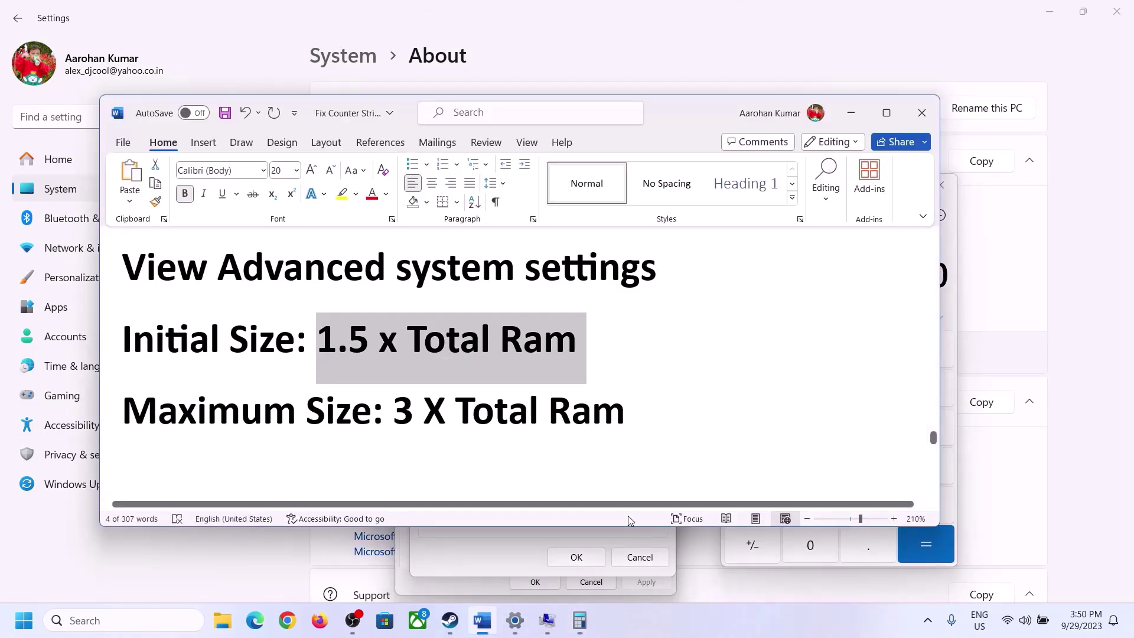
pyautogui.click(580, 620)
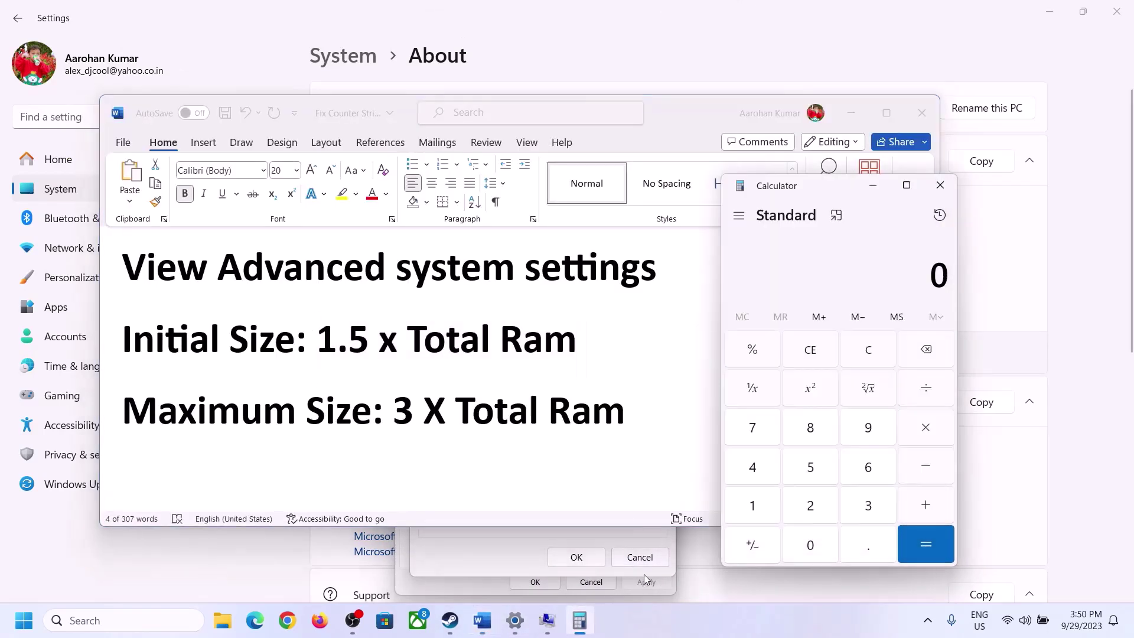
pyautogui.click(754, 509)
pyautogui.click(863, 476)
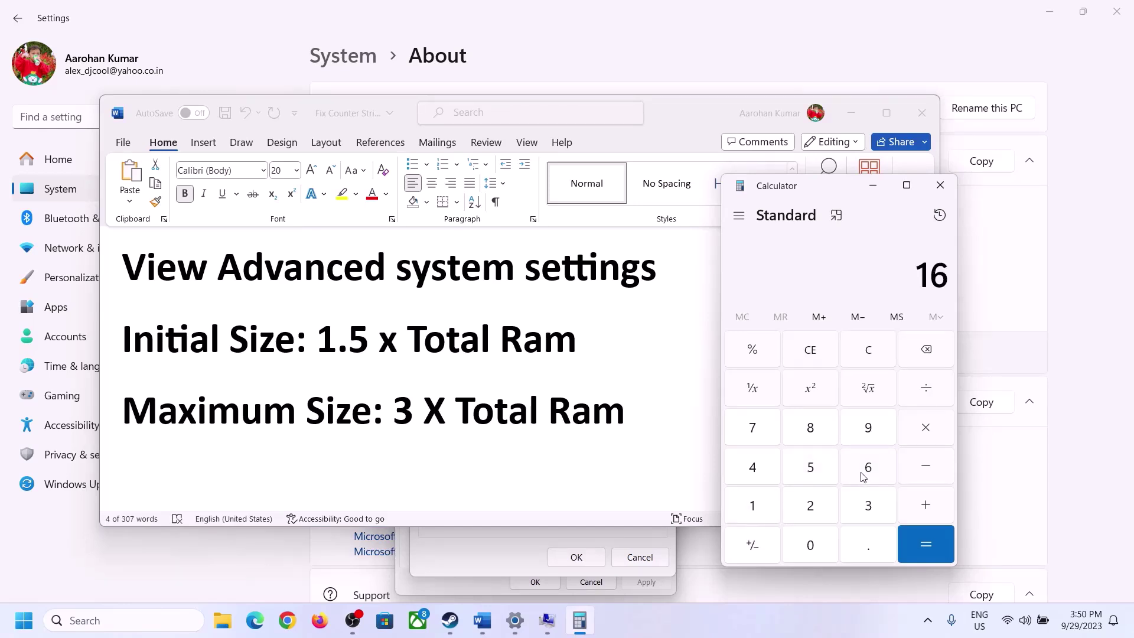
pyautogui.click(870, 360)
pyautogui.click(761, 508)
pyautogui.click(851, 473)
pyautogui.click(926, 436)
pyautogui.click(749, 510)
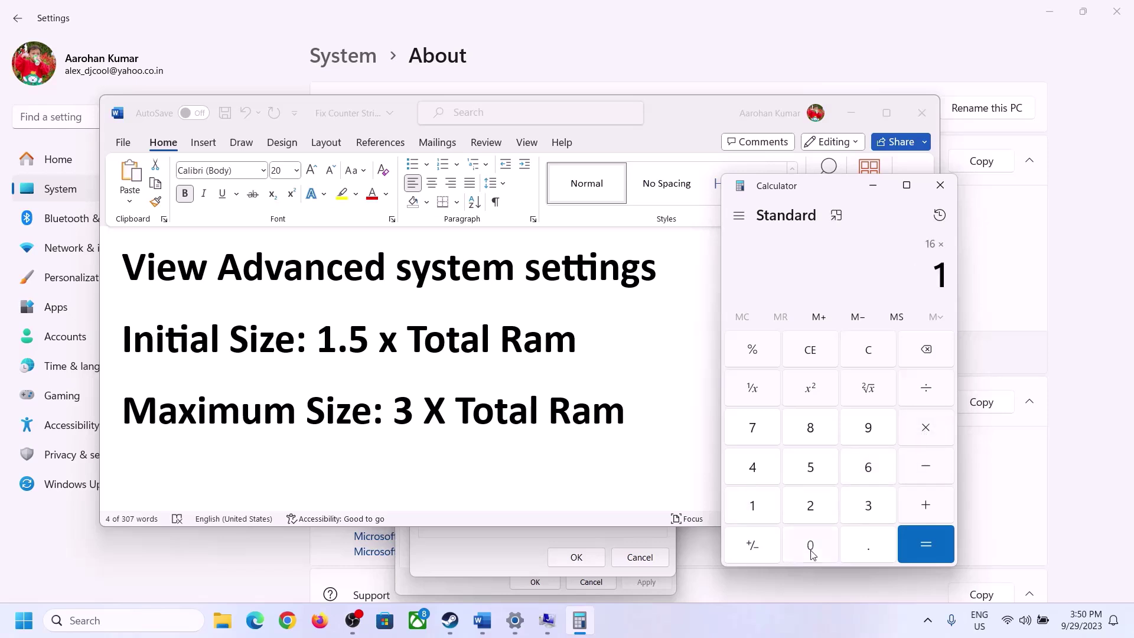
pyautogui.click(811, 552)
pyautogui.click(810, 508)
pyautogui.click(760, 473)
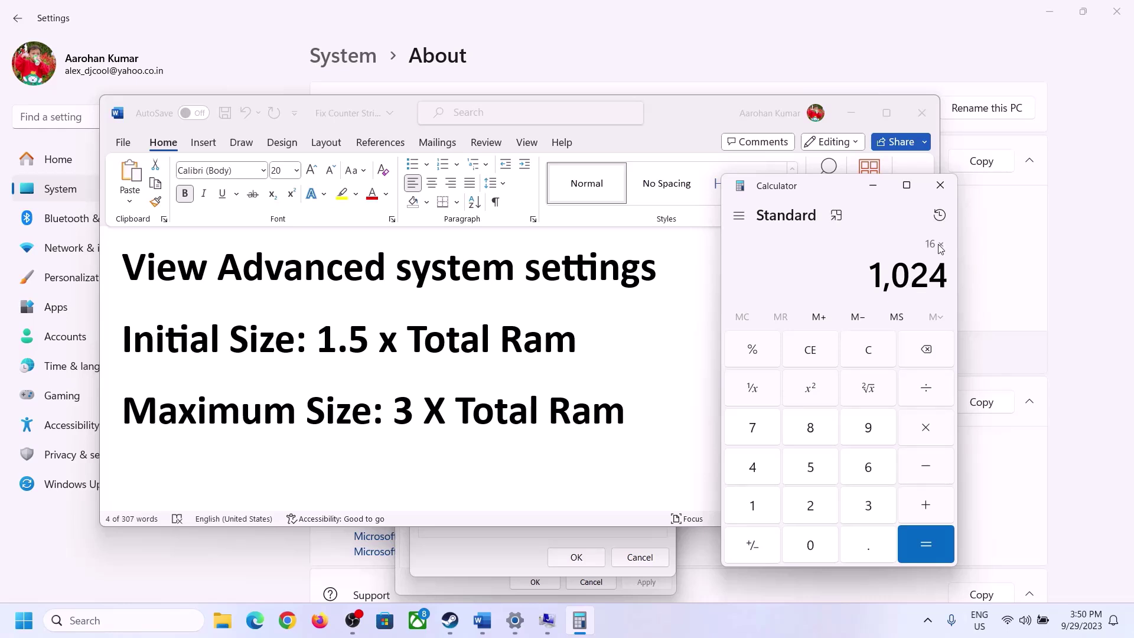
pyautogui.click(925, 545)
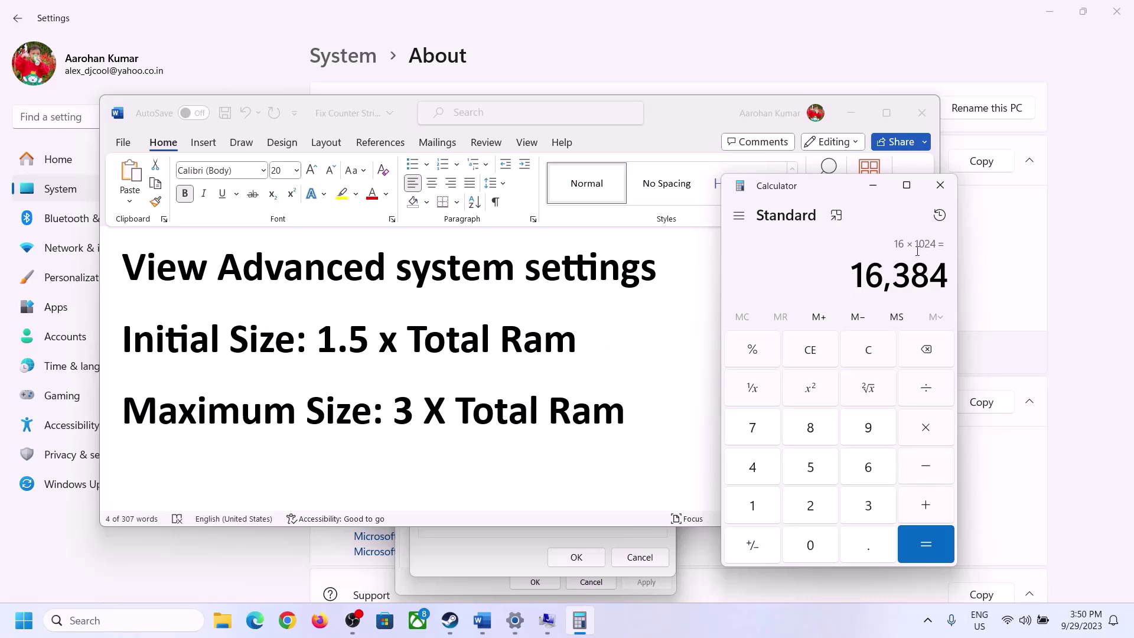
# Multiply the calculated RAM amount by 1.5 in Calculator to get the initial paging file size.
pyautogui.click(926, 429)
pyautogui.click(768, 513)
pyautogui.click(864, 549)
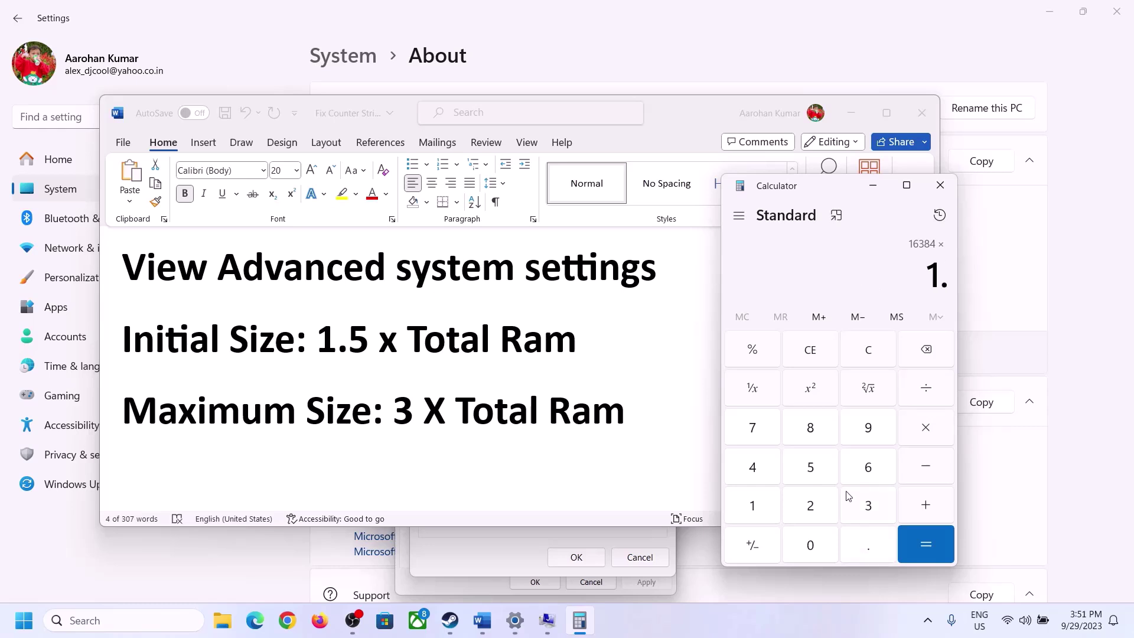
pyautogui.click(814, 471)
pyautogui.click(925, 538)
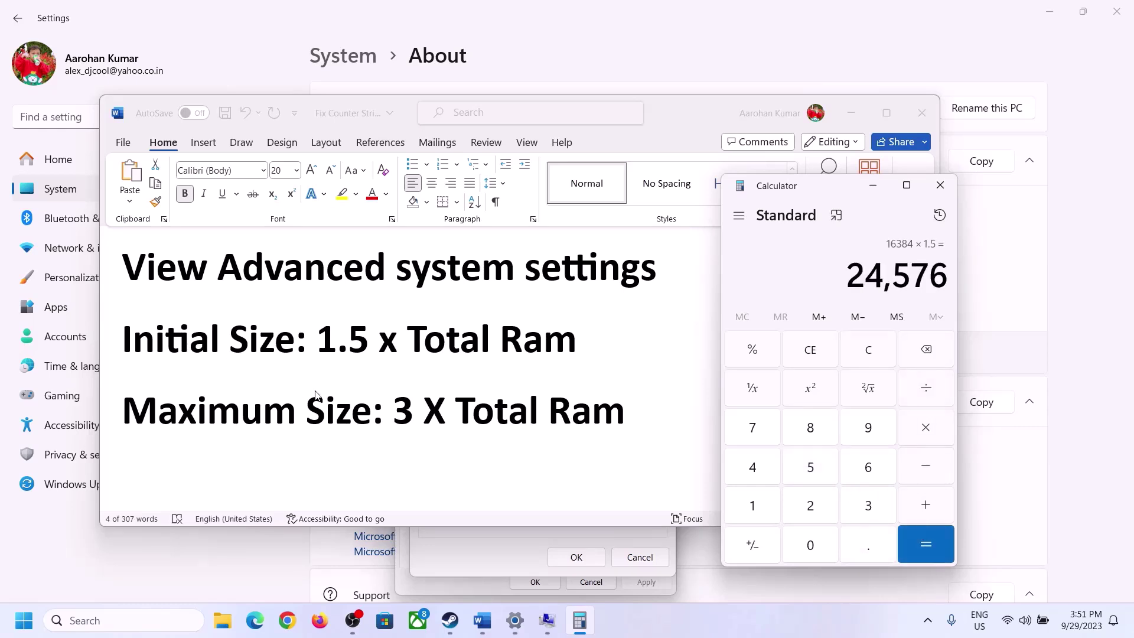
# Return to the Virtual Memory settings and set the custom initial size for drive C: to 24576 MB.
pyautogui.click(524, 534)
pyautogui.click(534, 380)
pyautogui.write('24576')
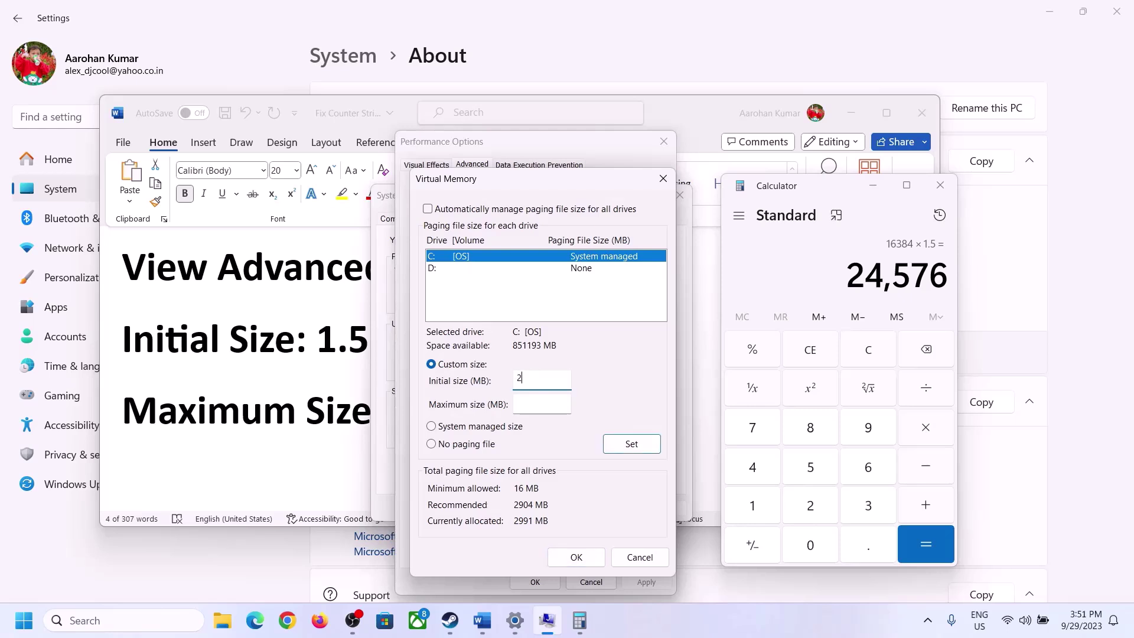
pyautogui.click(567, 403)
# Review the maximum size formula in Word, clear Calculator and recheck the installed RAM on the Settings About page.
pyautogui.click(325, 417)
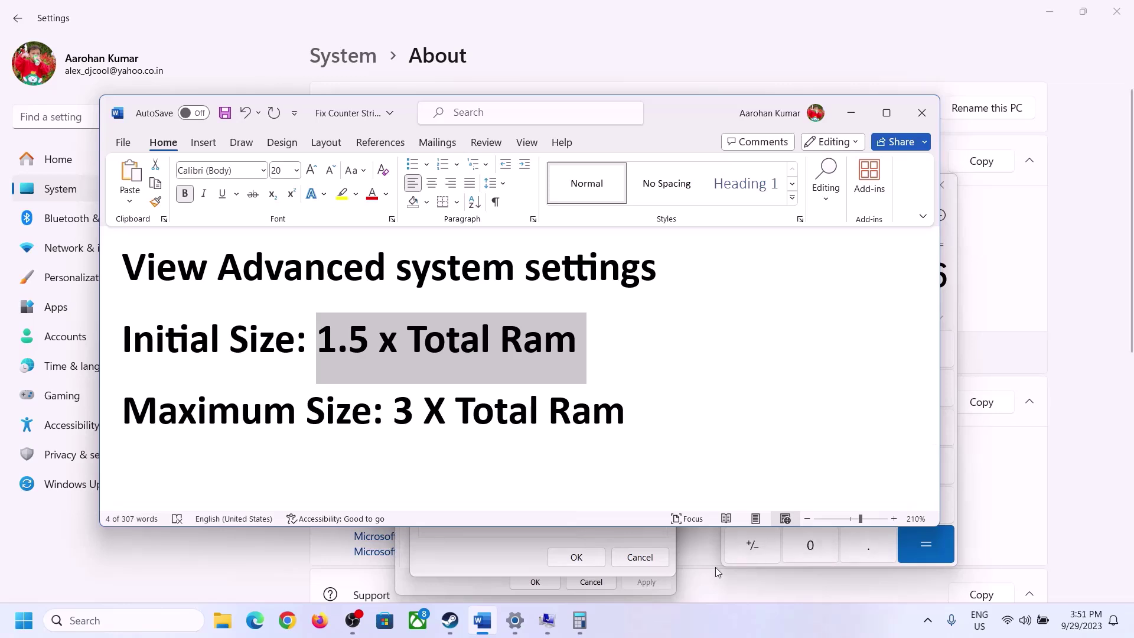
pyautogui.click(953, 309)
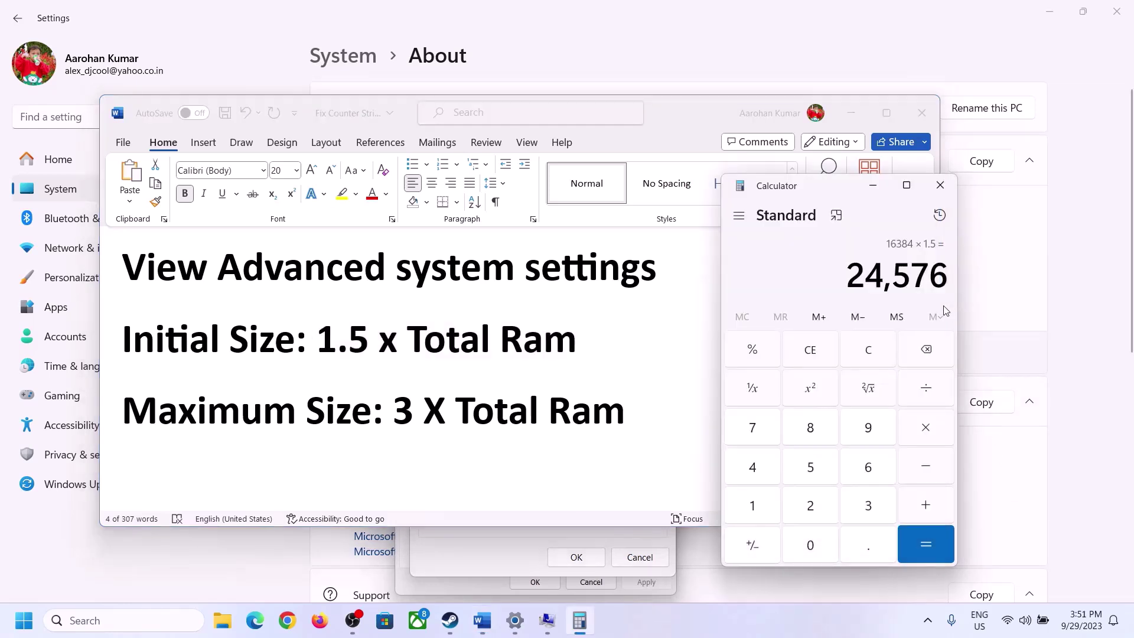
pyautogui.click(877, 350)
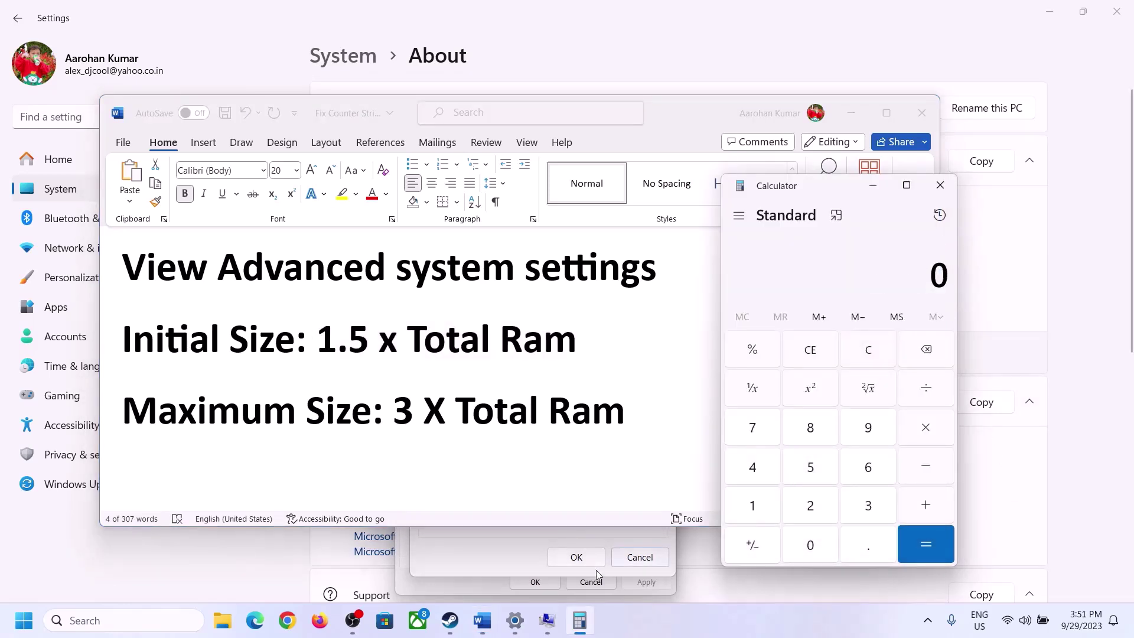
pyautogui.click(515, 620)
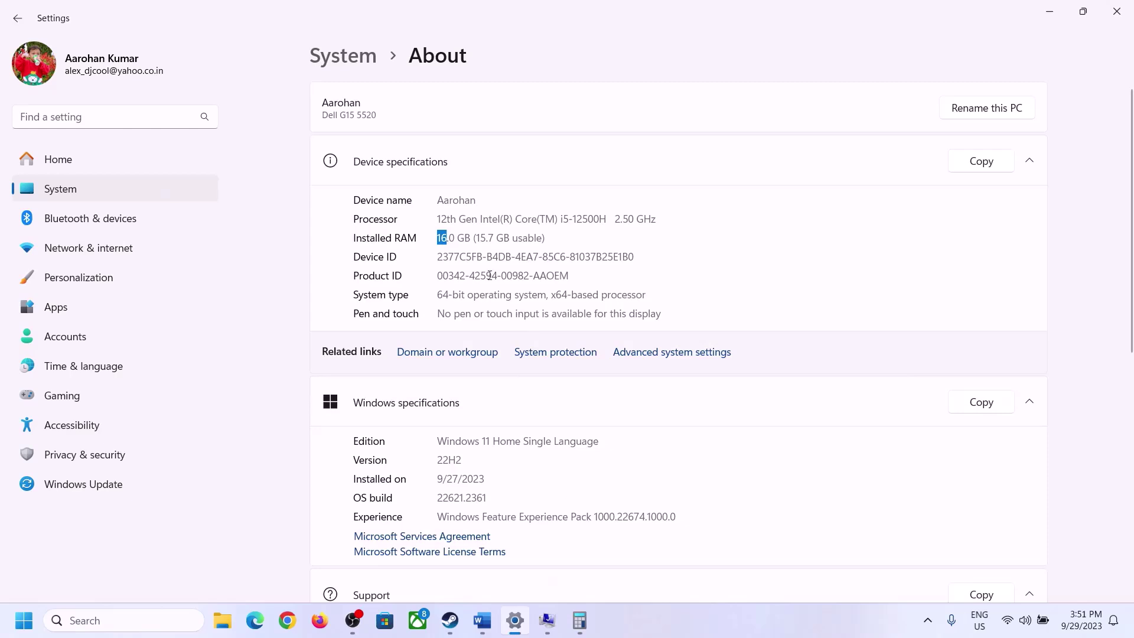
# Calculate the installed RAM in MB again in Calculator as 16 × 1024, ready for the maximum size.
pyautogui.click(579, 620)
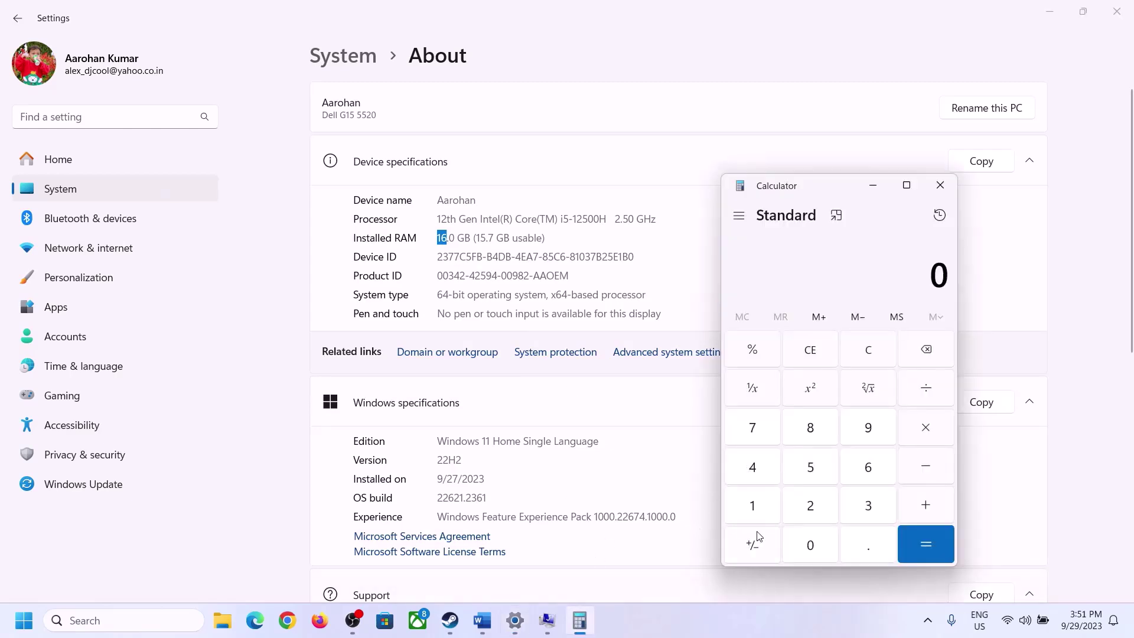
pyautogui.click(766, 502)
pyautogui.click(865, 470)
pyautogui.click(911, 431)
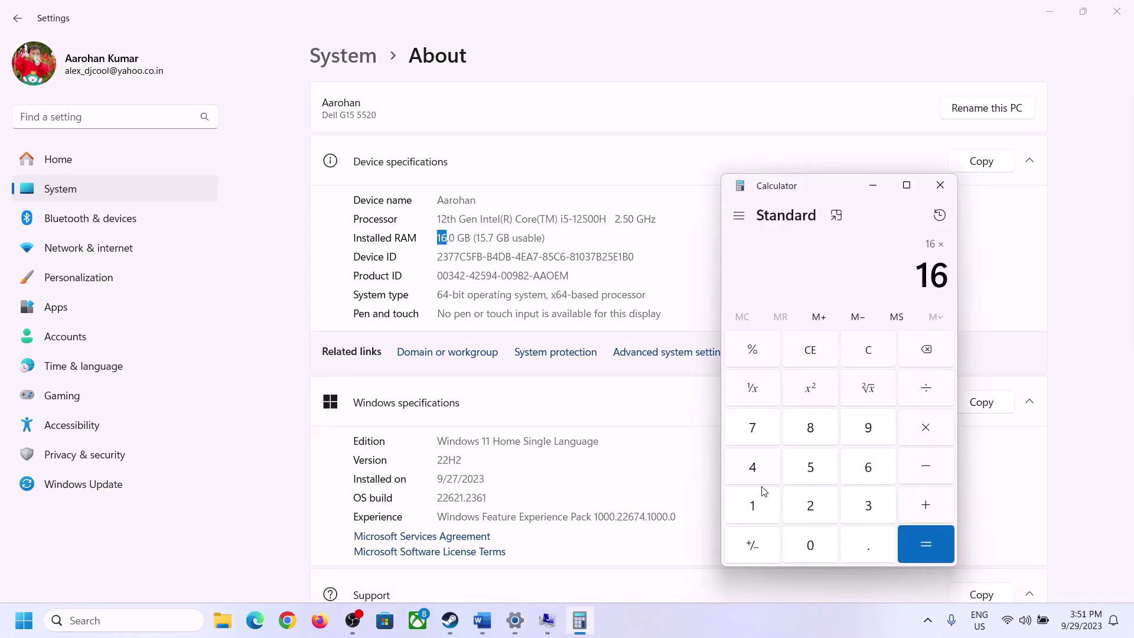
pyautogui.click(764, 490)
pyautogui.click(800, 539)
pyautogui.click(805, 503)
pyautogui.click(755, 469)
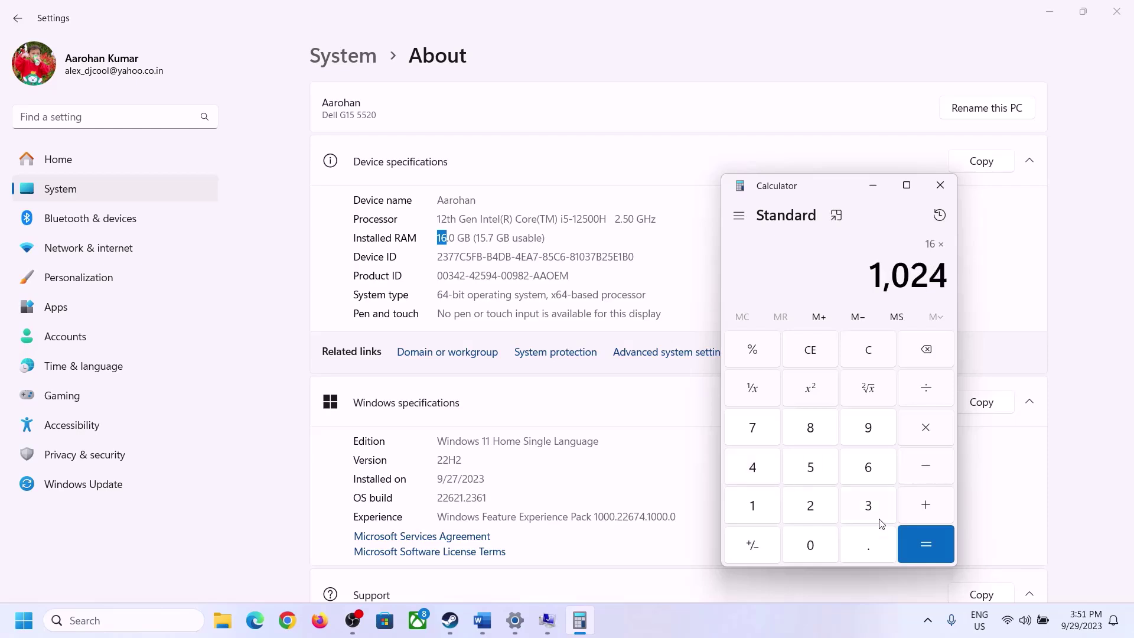
pyautogui.click(916, 552)
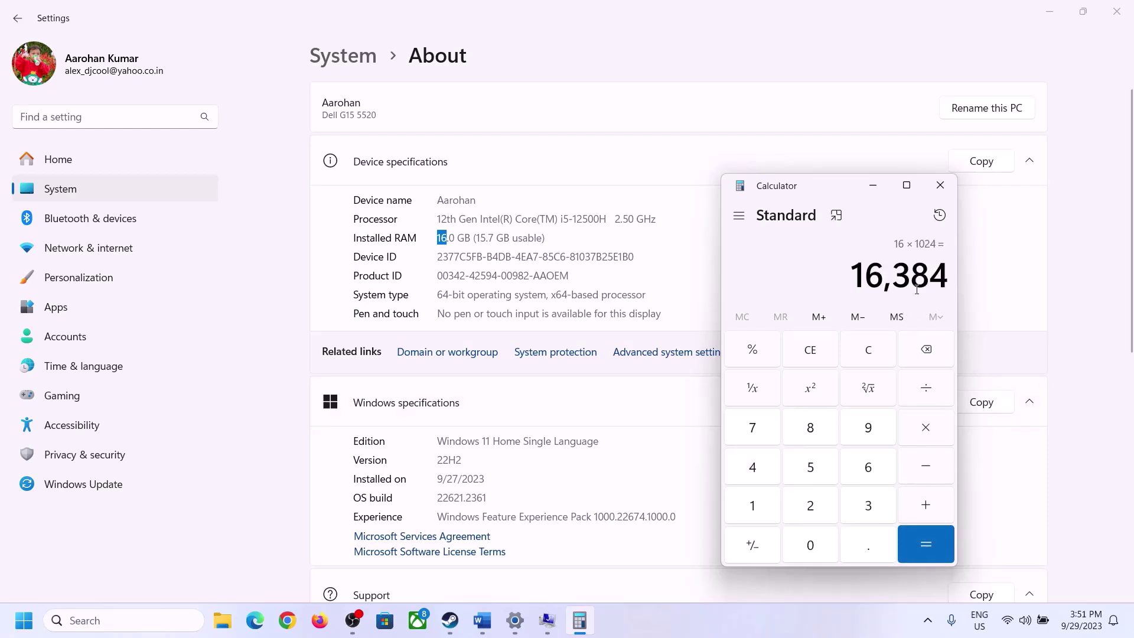
# Check the maximum size formula in the Word document and multiply the calculated RAM amount by 3 in Calculator.
pyautogui.click(482, 621)
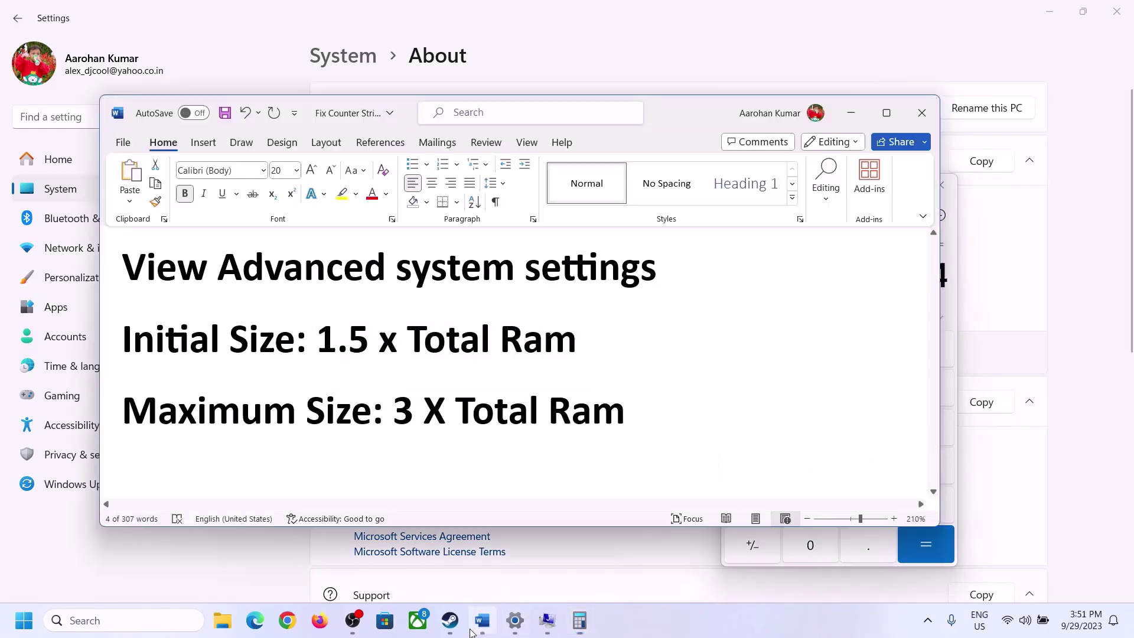
pyautogui.click(579, 621)
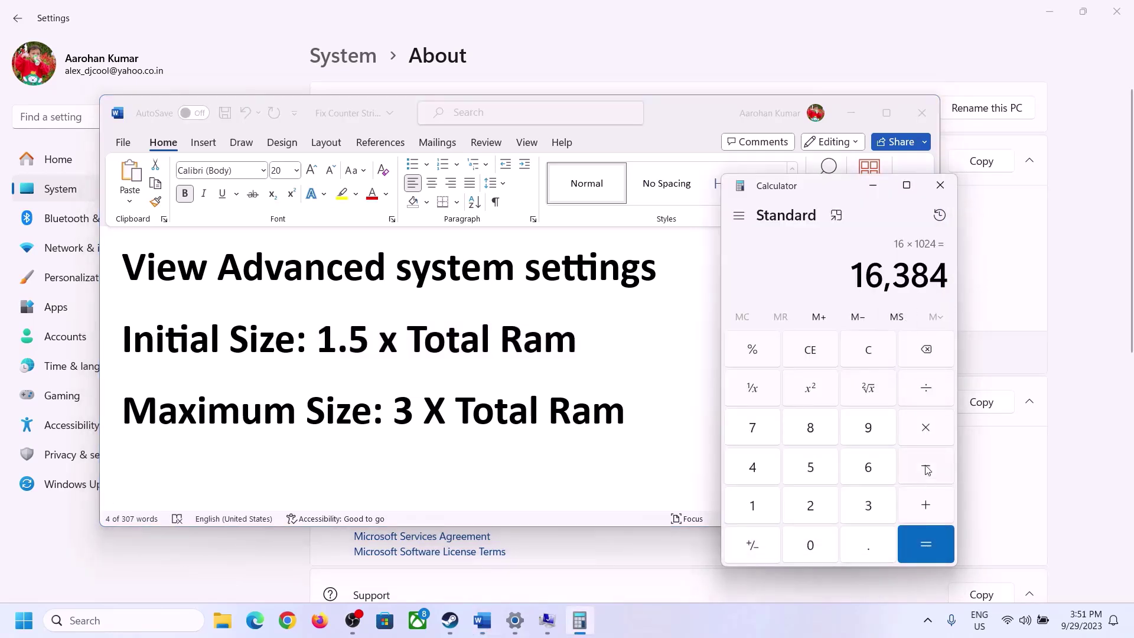
pyautogui.click(928, 434)
pyautogui.click(851, 511)
pyautogui.click(942, 545)
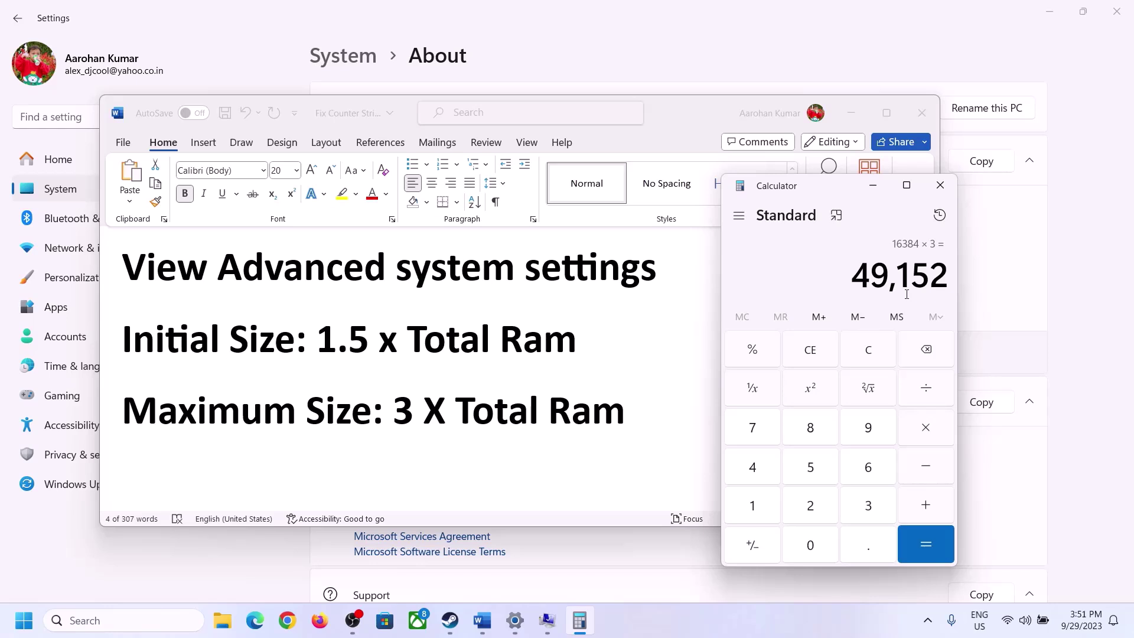
# Set the custom maximum size for drive C: to 49152 MB, apply the paging file sizes and accept the Virtual Memory settings.
pyautogui.click(547, 621)
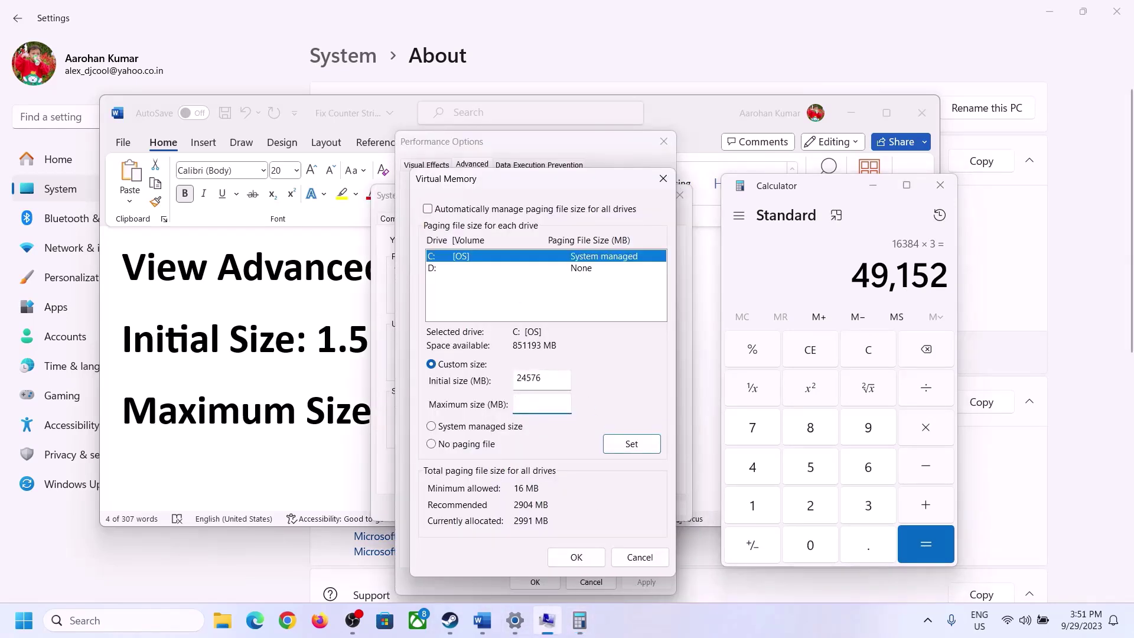
pyautogui.write('49152')
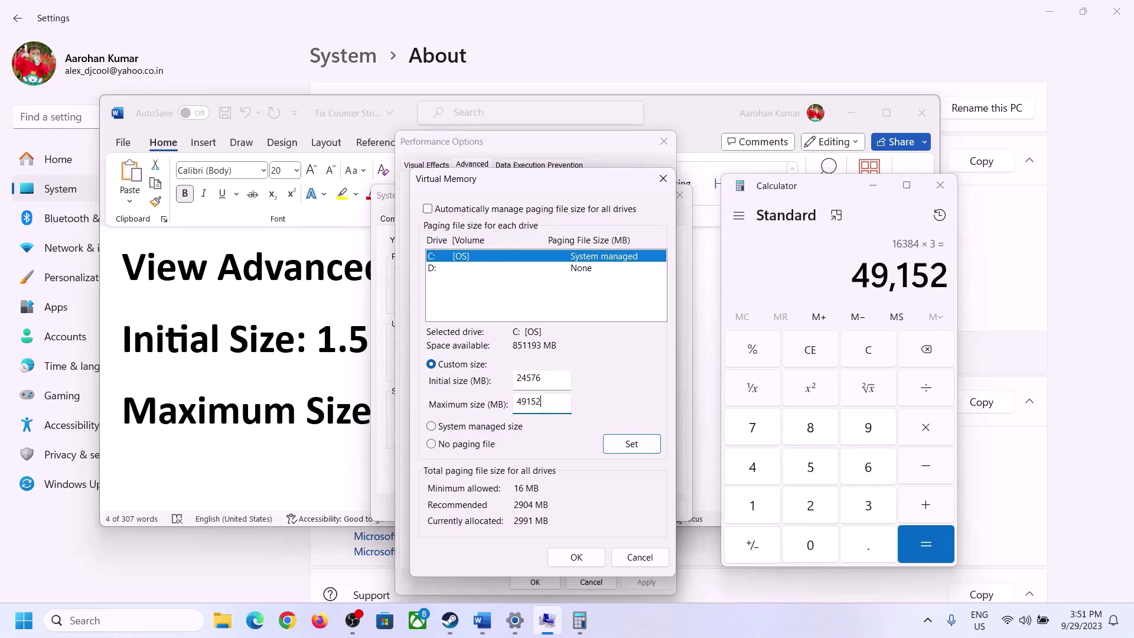
pyautogui.click(632, 446)
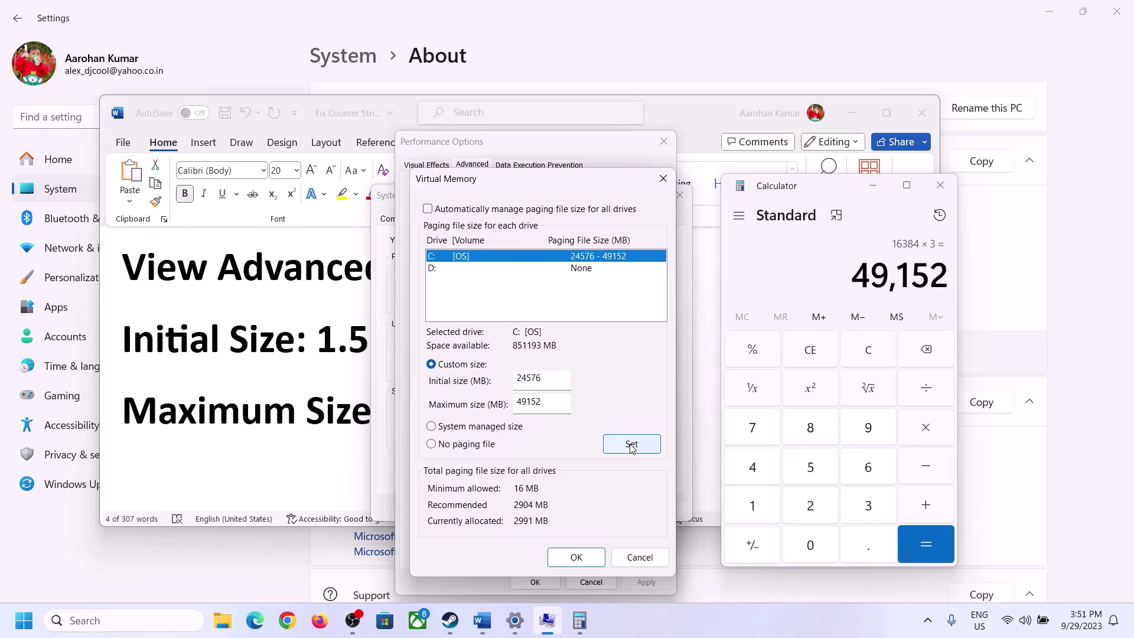
pyautogui.click(576, 557)
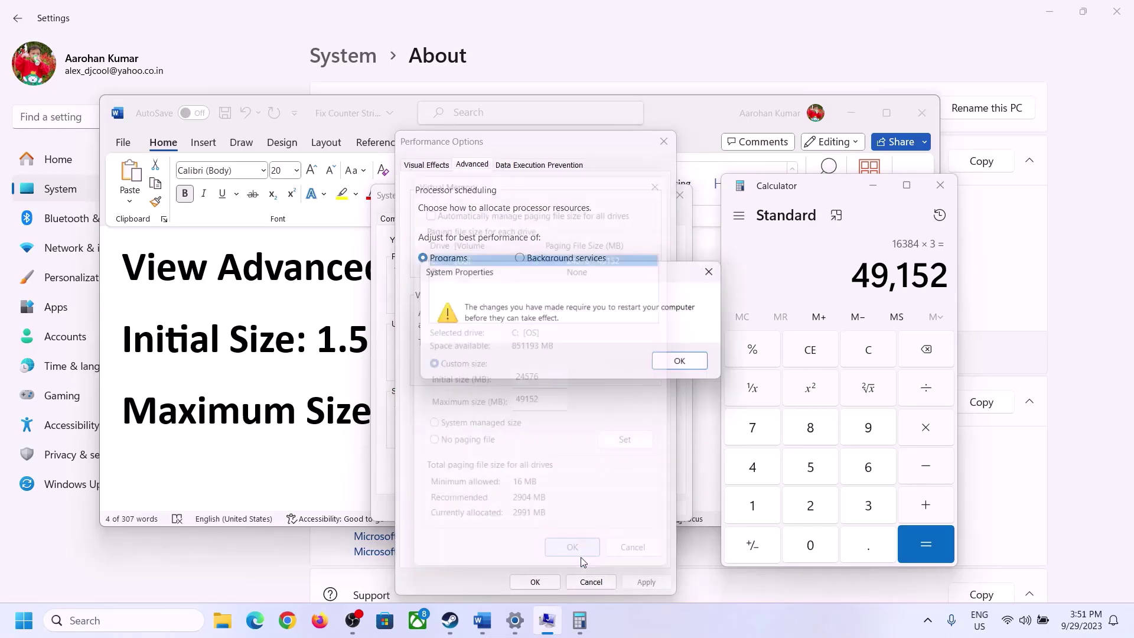
# Acknowledge the restart notice, accept the Performance Options and System Properties dialogs, and dismiss the restart prompt without restarting.
pyautogui.click(699, 362)
pyautogui.click(536, 582)
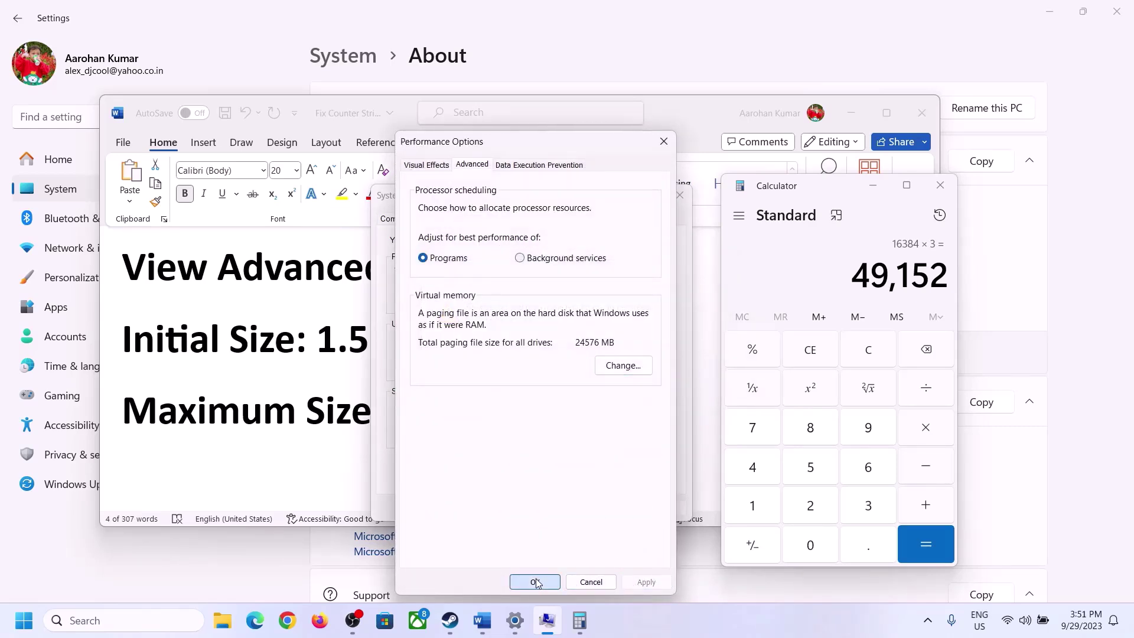
pyautogui.click(536, 506)
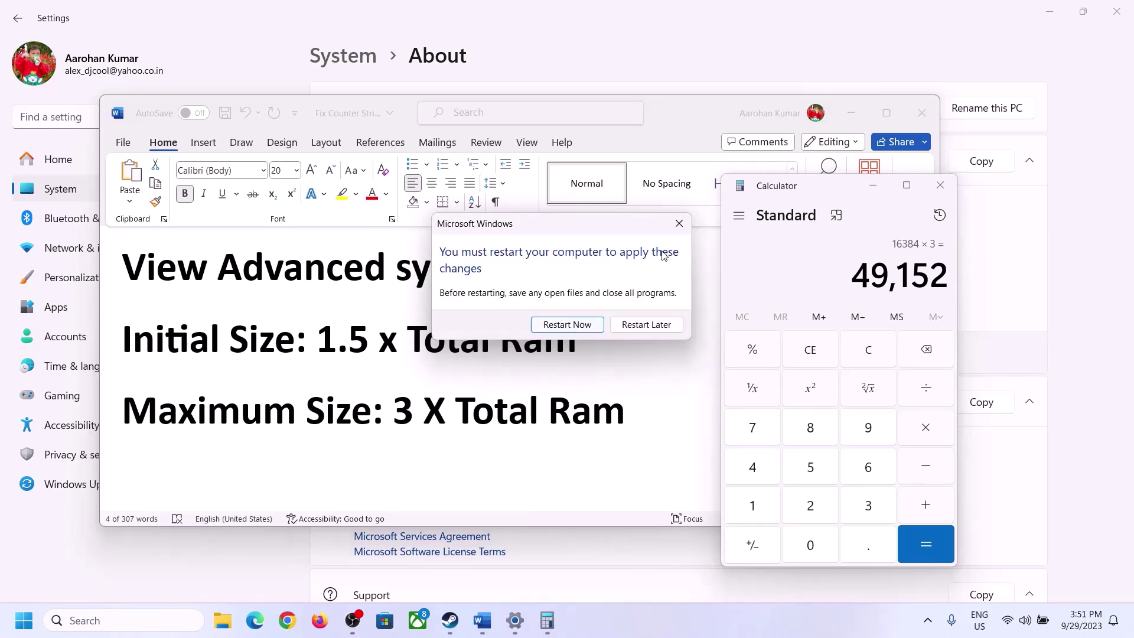
pyautogui.click(679, 224)
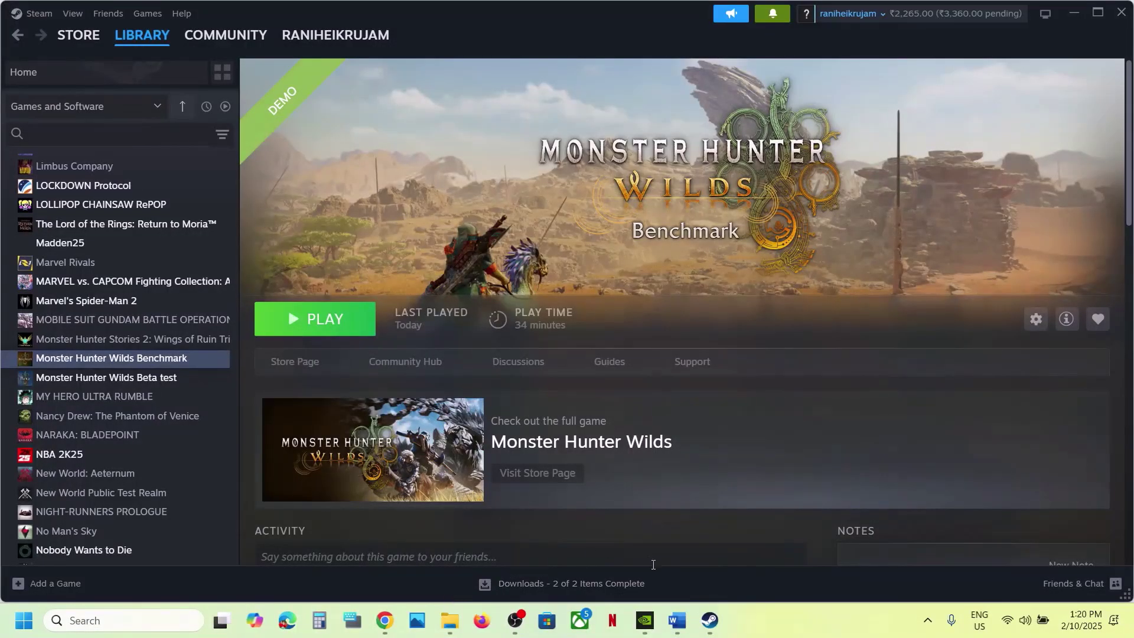
# Highlight "Update BIOS" under Step 12 in the Word document and check the laptop's battery charge in the quick settings.
pyautogui.click(674, 622)
pyautogui.scroll(-5, 411, 327)
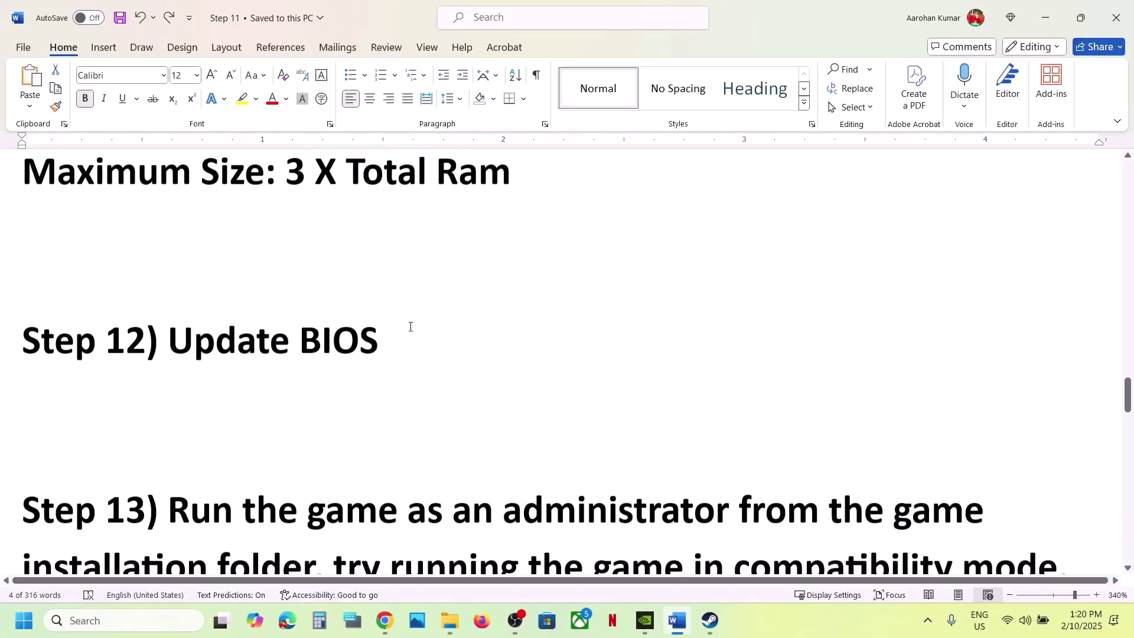
pyautogui.scroll(2, 410, 326)
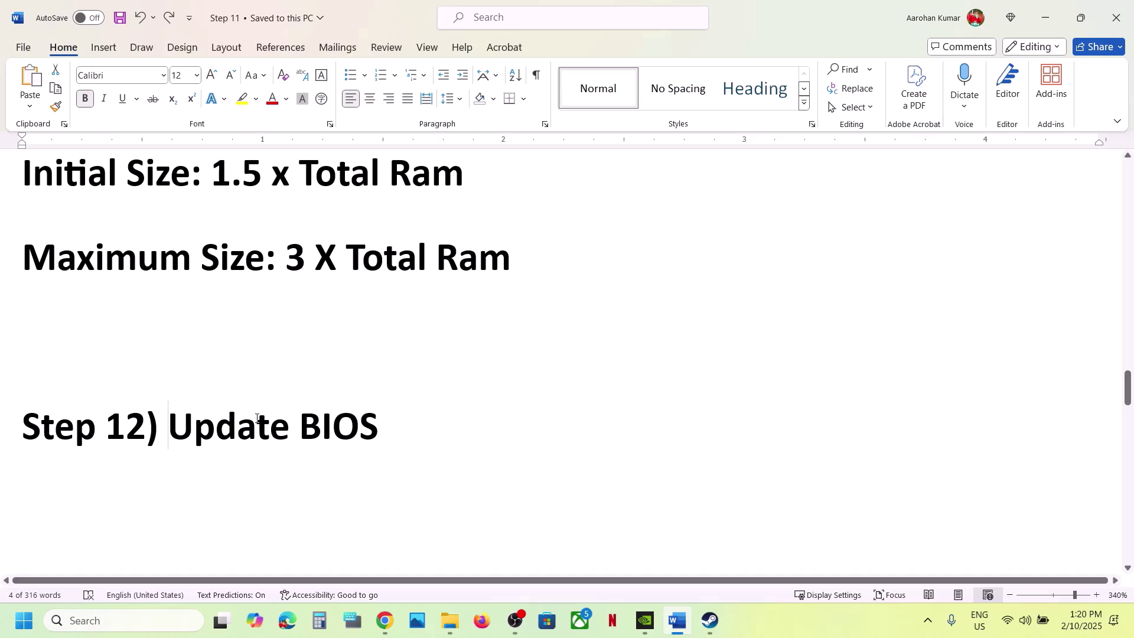
pyautogui.keyDown('shift'); pyautogui.click(397, 437); pyautogui.keyUp('shift')
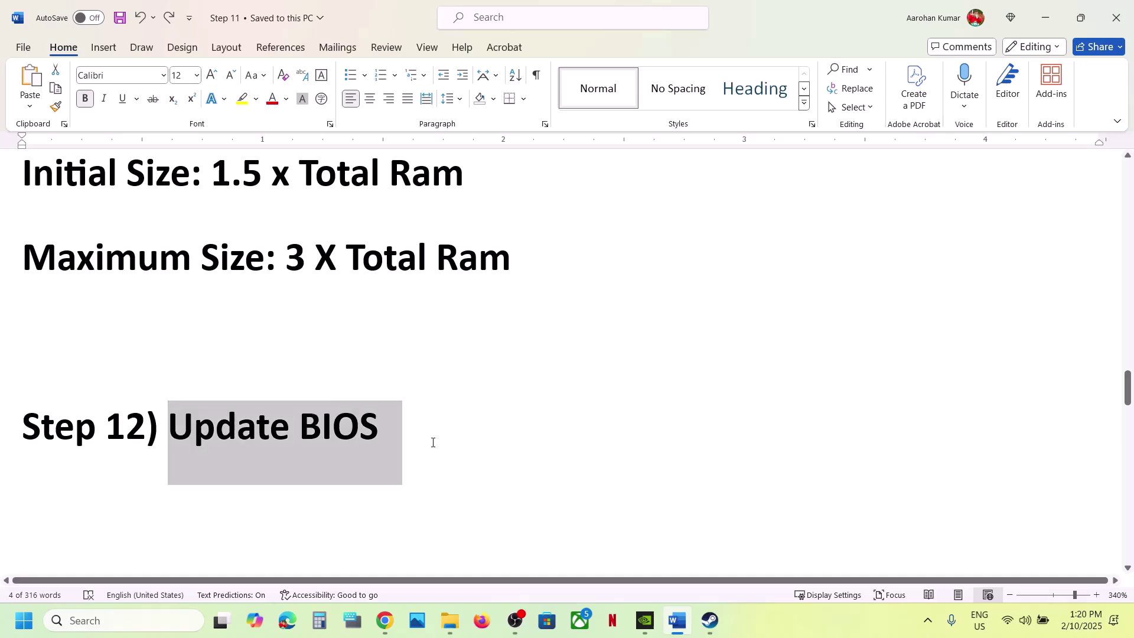
pyautogui.click(396, 435)
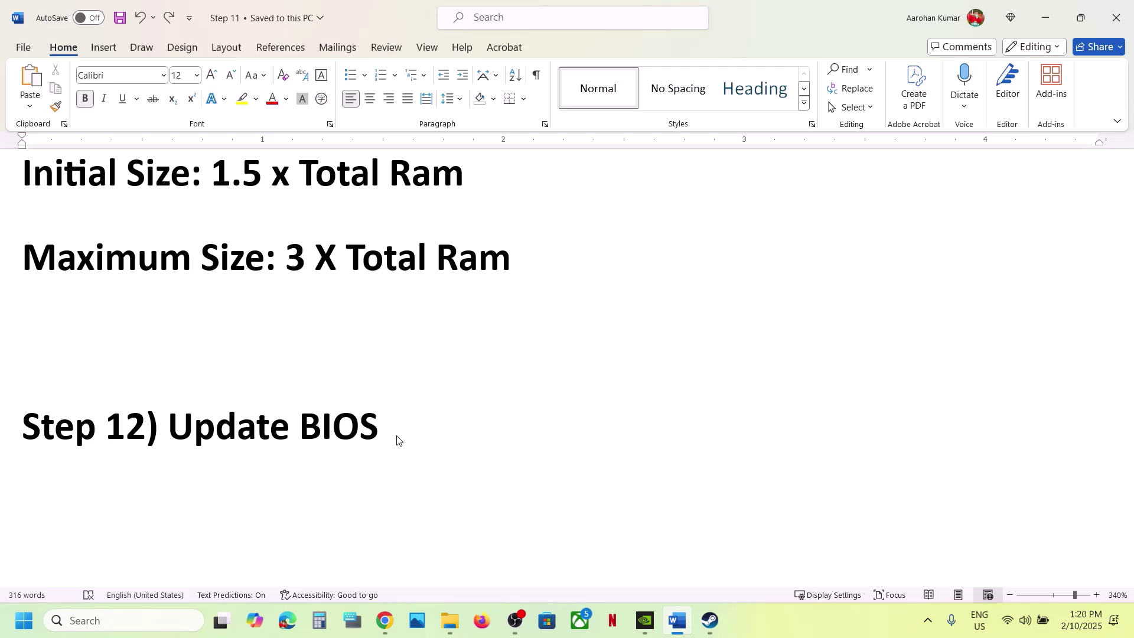
pyautogui.click(1025, 621)
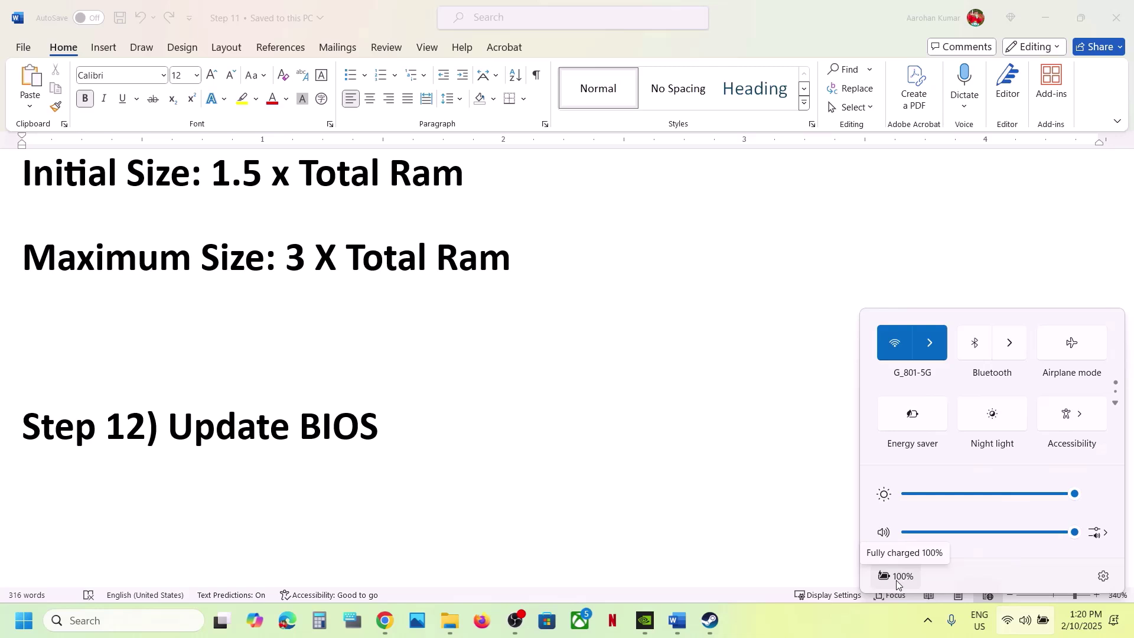
pyautogui.click(391, 430)
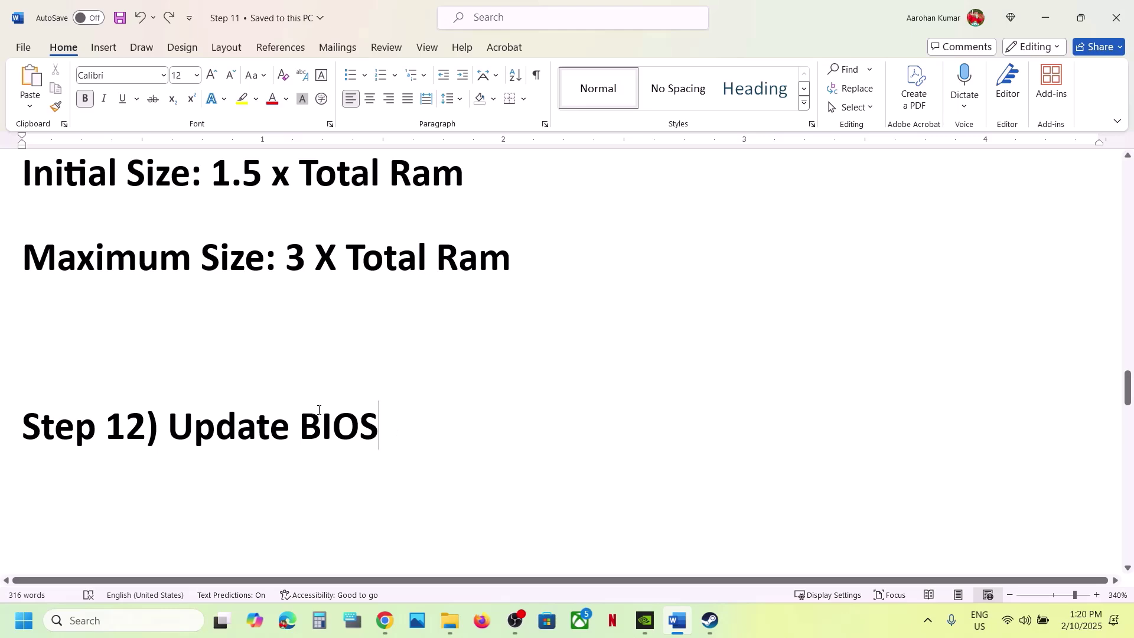
# Highlight the Step 13 instruction about running the game as an administrator from its installation folder in the Word document.
pyautogui.click(711, 621)
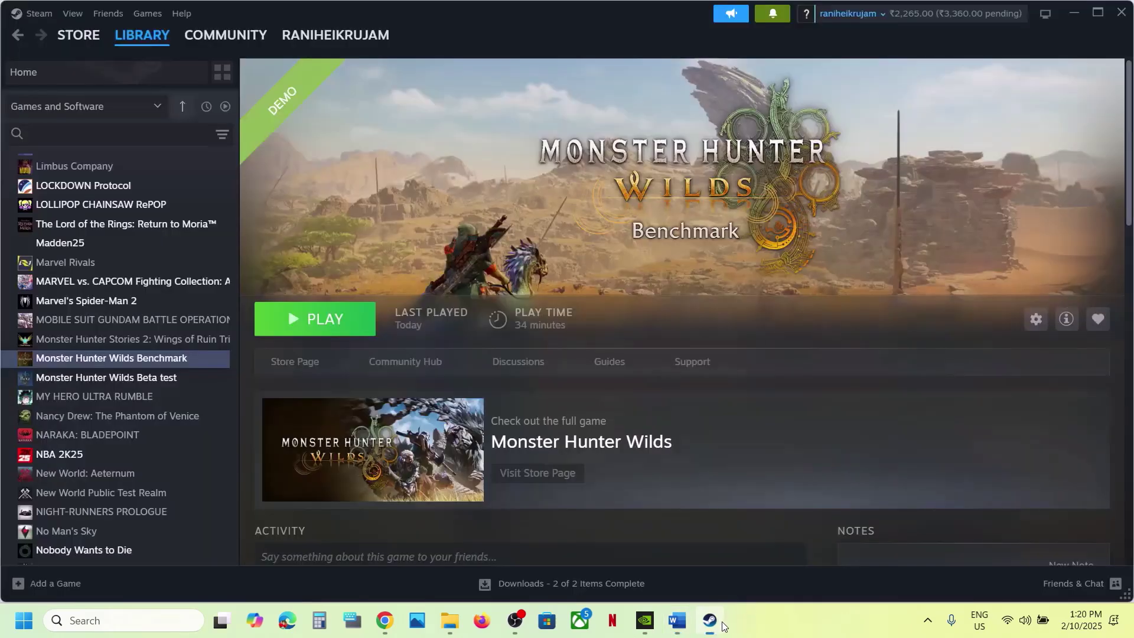
pyautogui.click(714, 623)
pyautogui.scroll(-4, 334, 400)
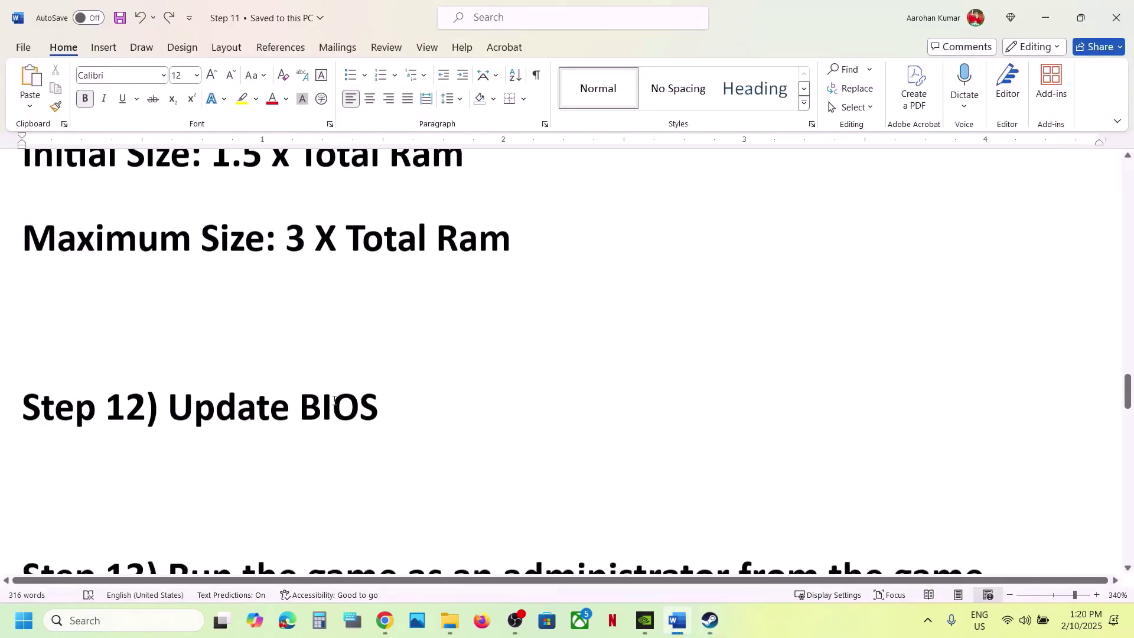
pyautogui.moveTo(178, 381); pyautogui.dragTo(283, 449)
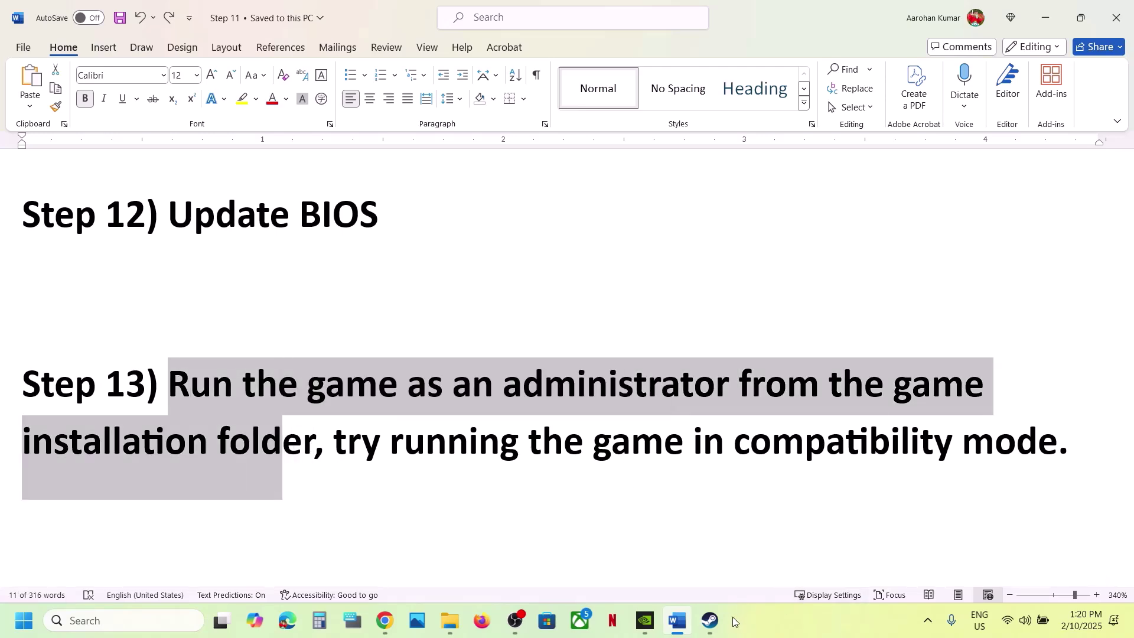
# Switch to Steam and browse the local files of Monster Hunter Wilds Benchmark to find the game application in its installation folder.
pyautogui.click(711, 621)
pyautogui.rightClick(183, 363)
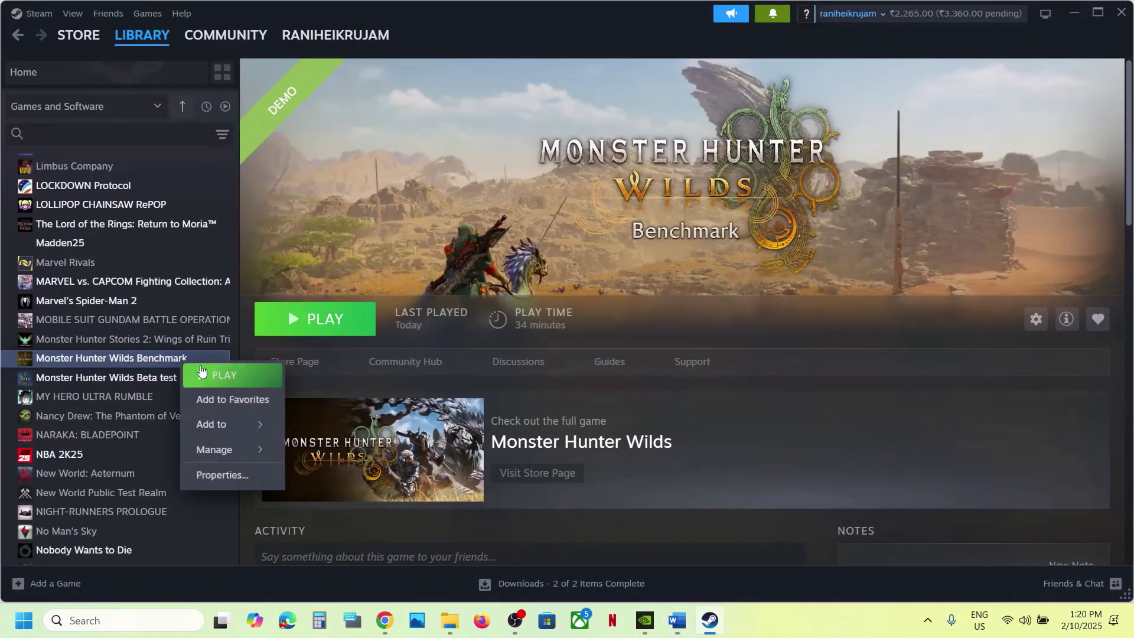
pyautogui.moveTo(227, 450)
pyautogui.click(349, 328)
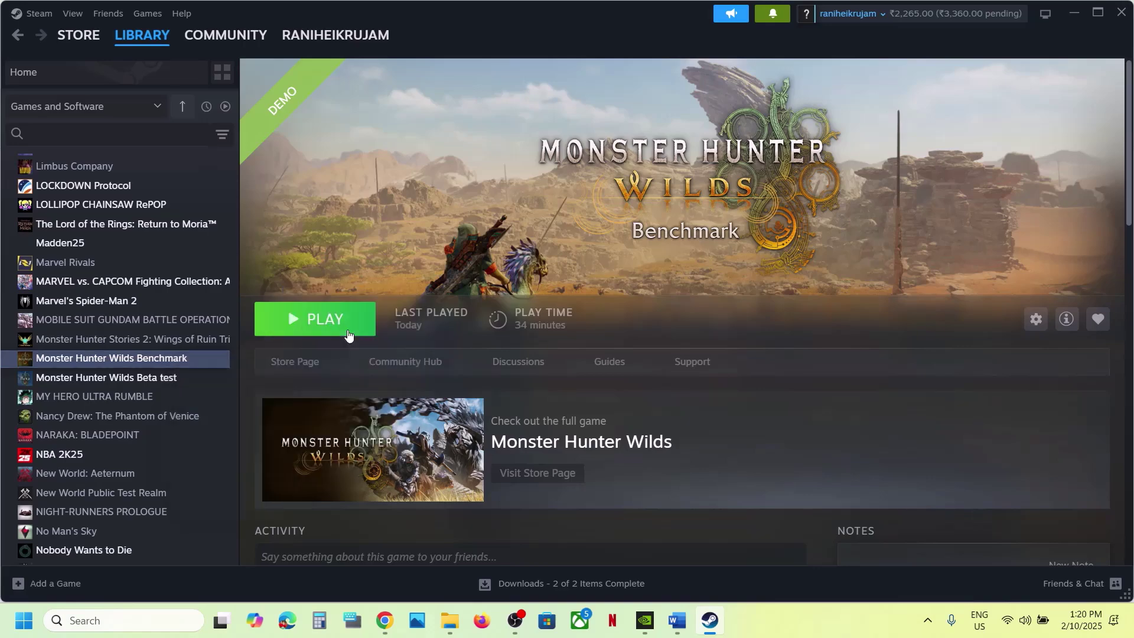
pyautogui.scroll(-1, 299, 300)
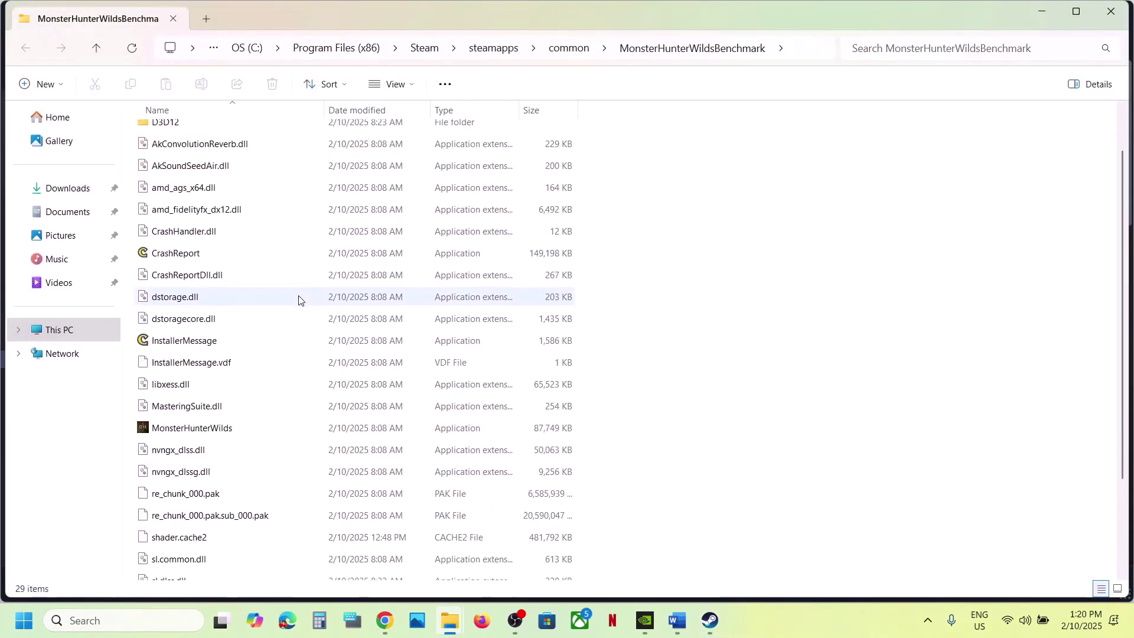
pyautogui.scroll(-2, 299, 300)
pyautogui.scroll(2, 299, 300)
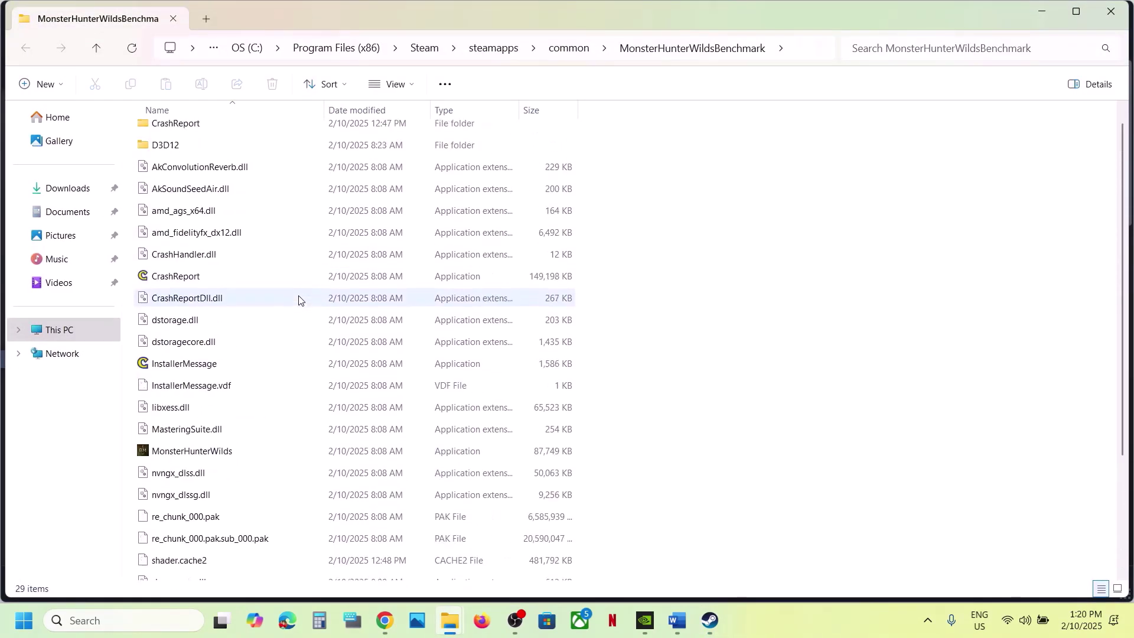
pyautogui.scroll(1, 298, 300)
# Set the MonsterHunterWilds application to run as an administrator in its compatibility properties, and apply and accept the change.
pyautogui.click(181, 490)
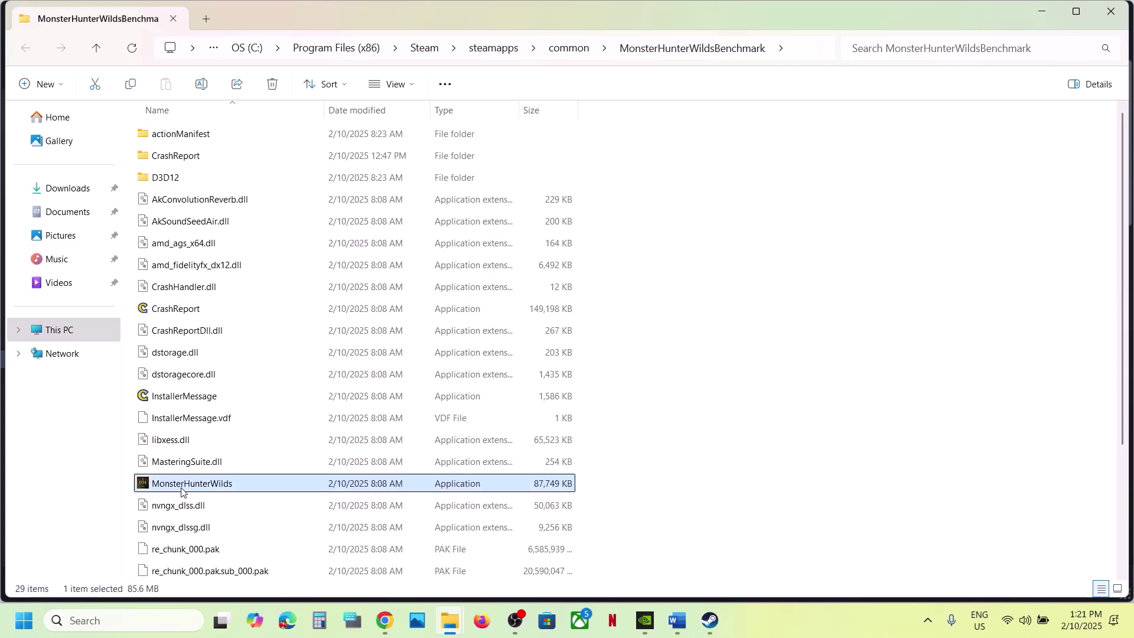
pyautogui.rightClick(182, 491)
pyautogui.click(239, 415)
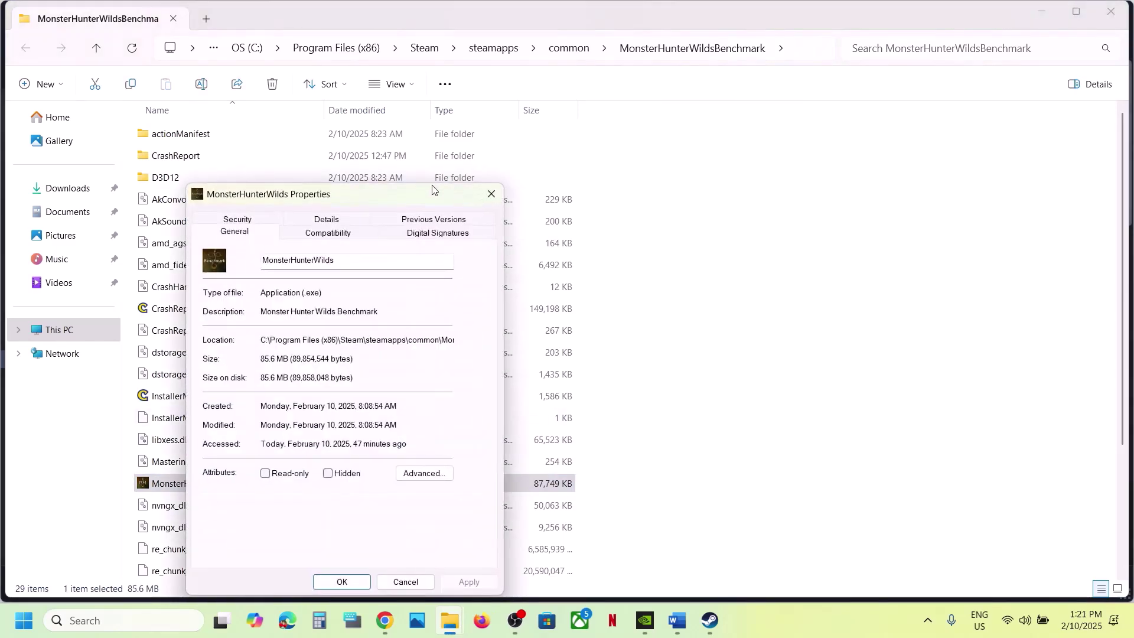
pyautogui.click(345, 233)
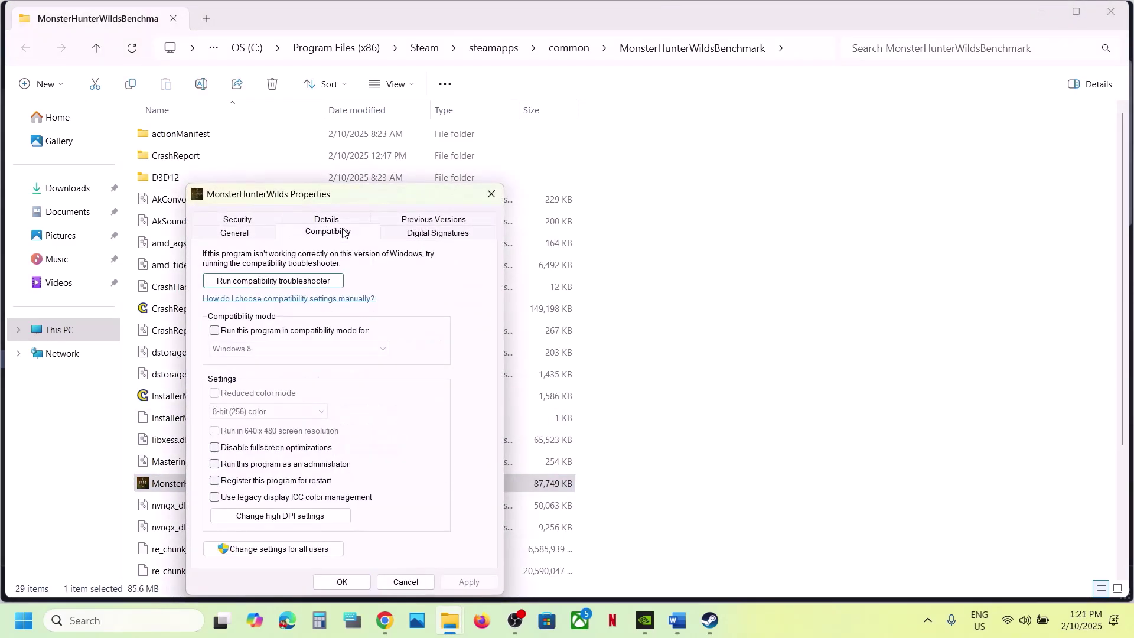
pyautogui.click(214, 465)
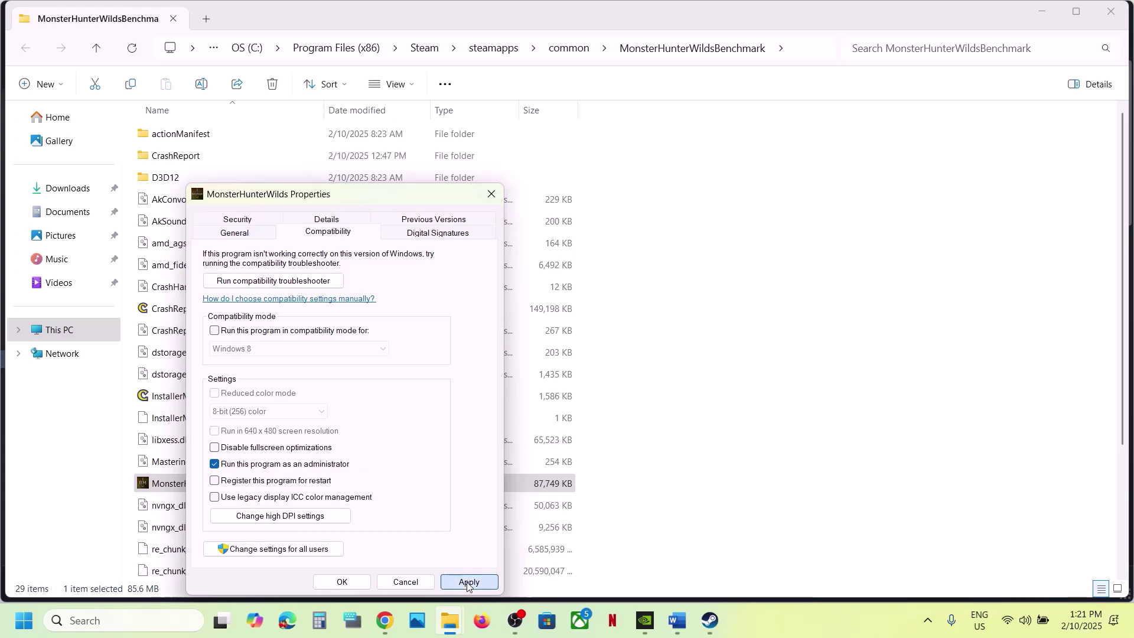
pyautogui.click(354, 582)
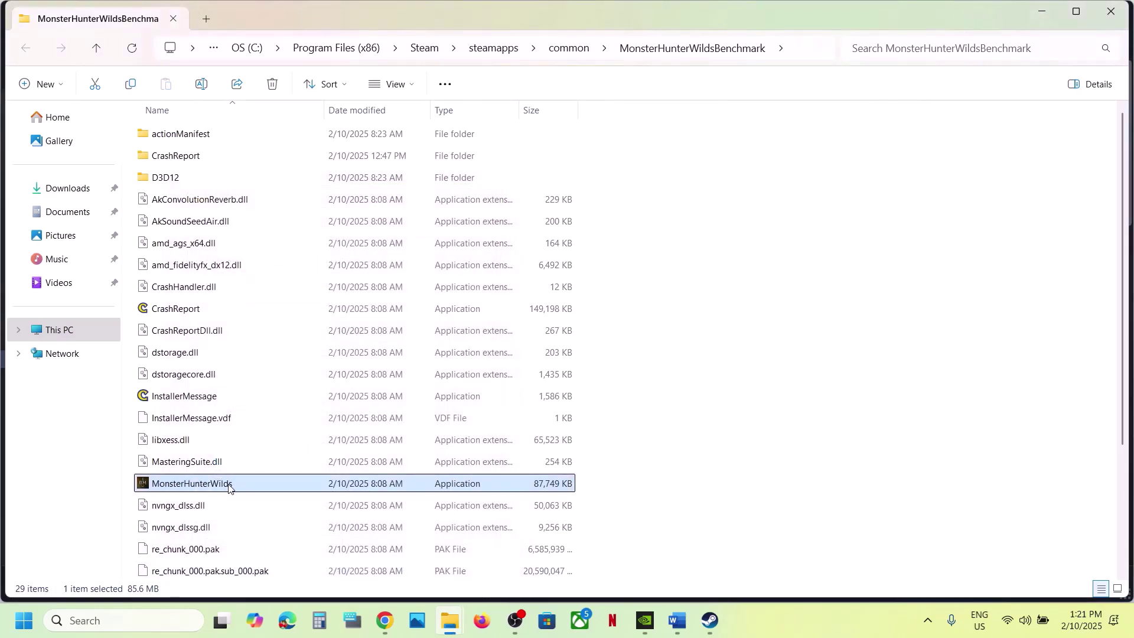
# Enable compatibility mode for Windows 8 on the MonsterHunterWilds application, and apply and accept the properties.
pyautogui.rightClick(238, 486)
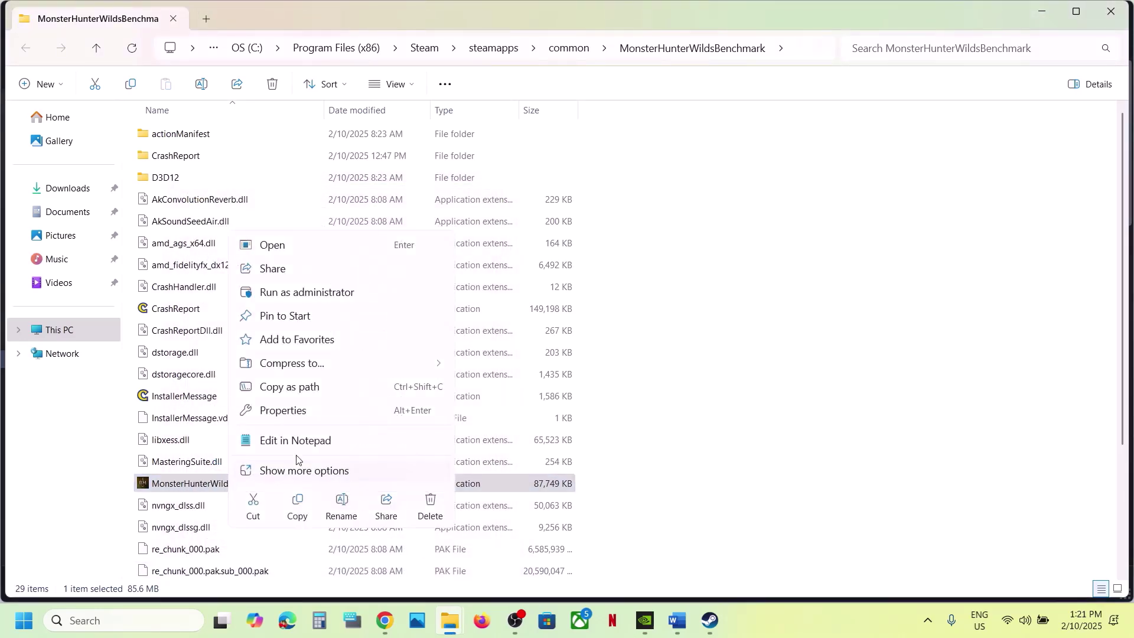
pyautogui.click(291, 410)
pyautogui.click(352, 235)
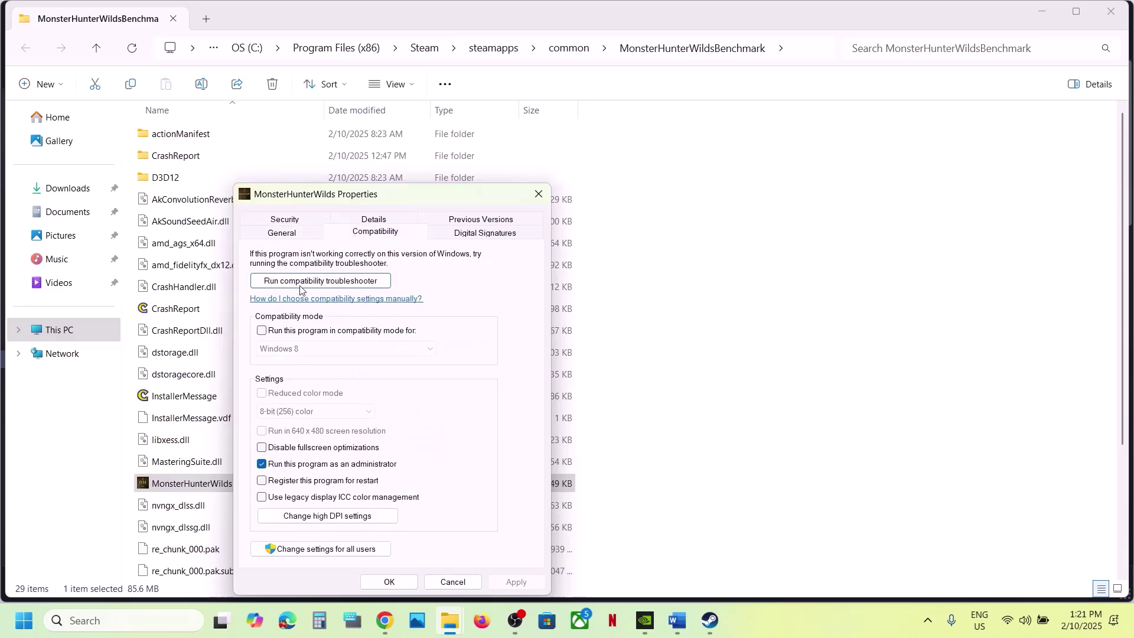
pyautogui.click(263, 331)
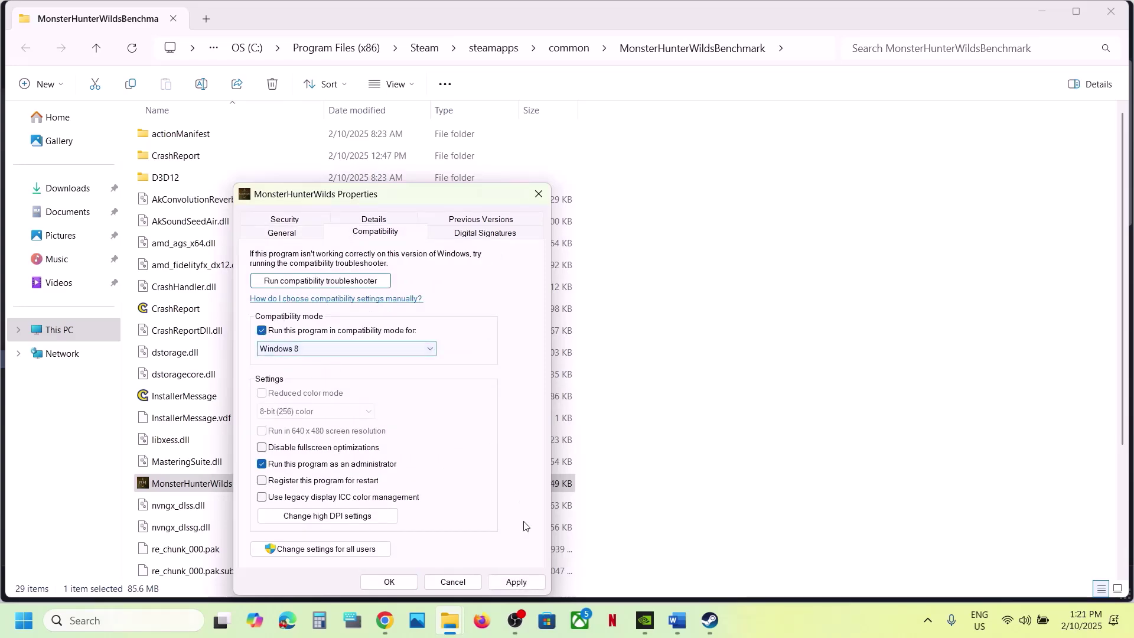
pyautogui.click(511, 585)
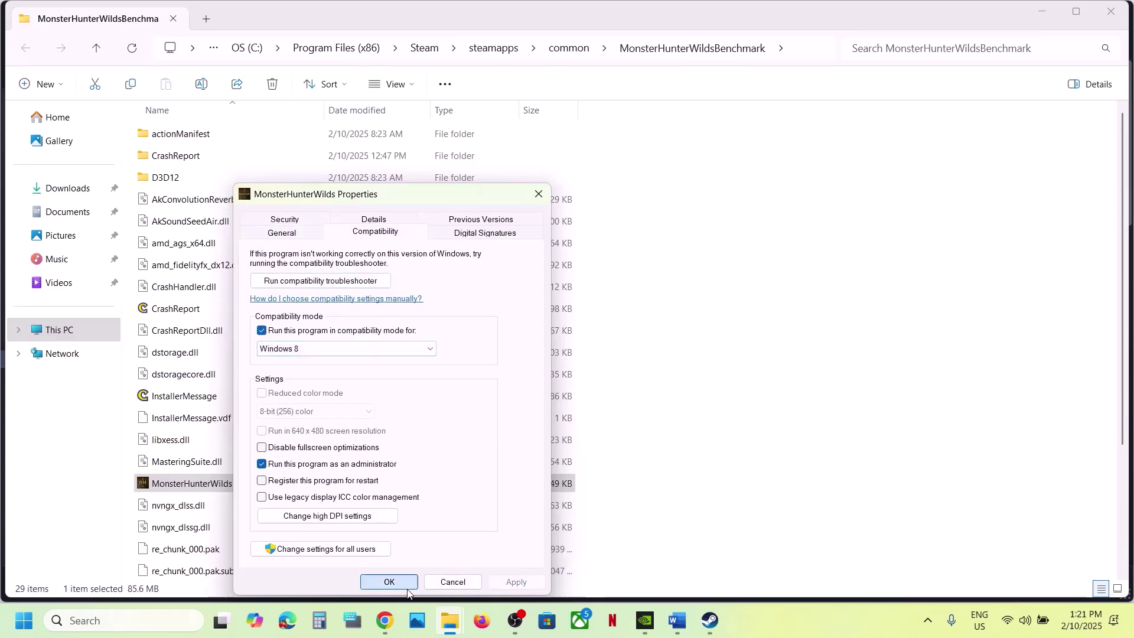
pyautogui.click(391, 581)
# Disable fullscreen optimizations for the MonsterHunterWilds application in its compatibility properties, and apply and accept the change.
pyautogui.rightClick(260, 490)
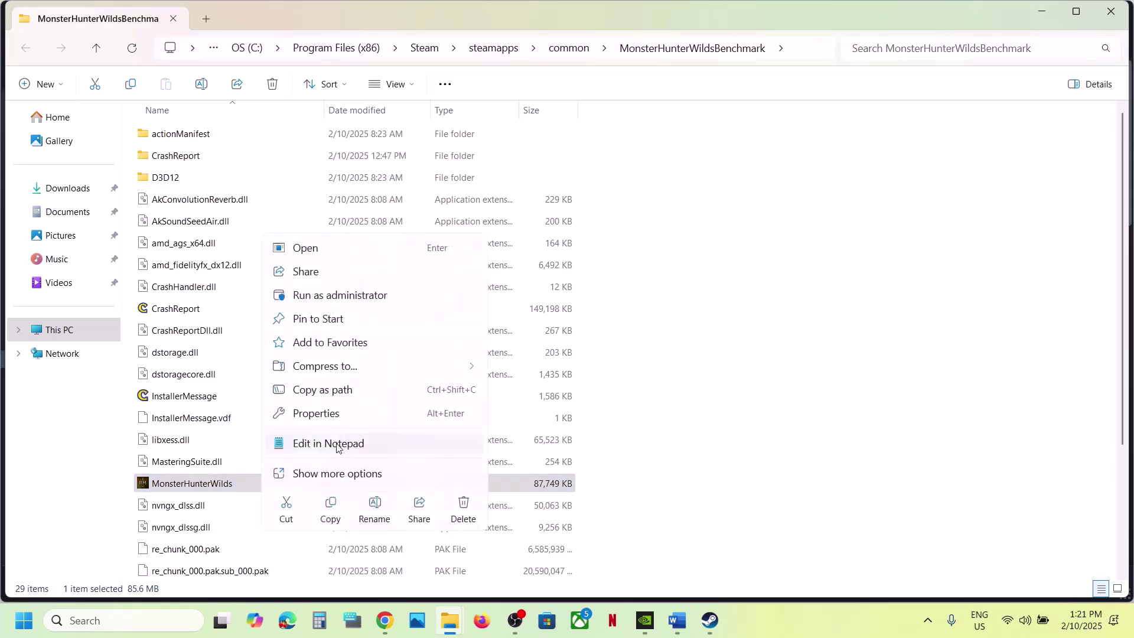
pyautogui.click(328, 416)
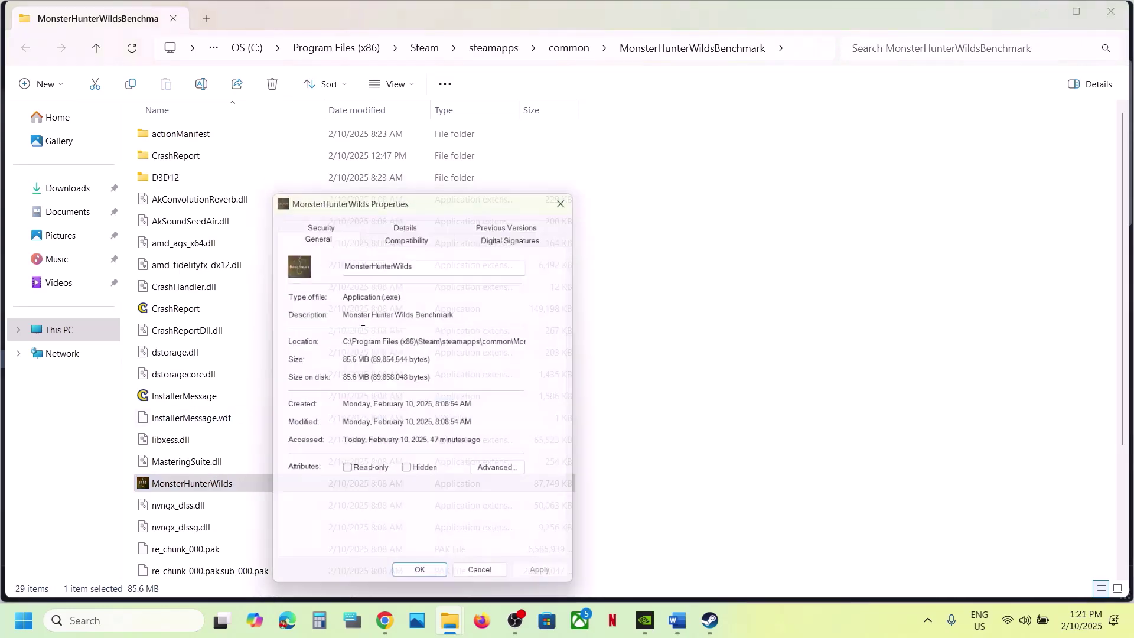
pyautogui.click(377, 236)
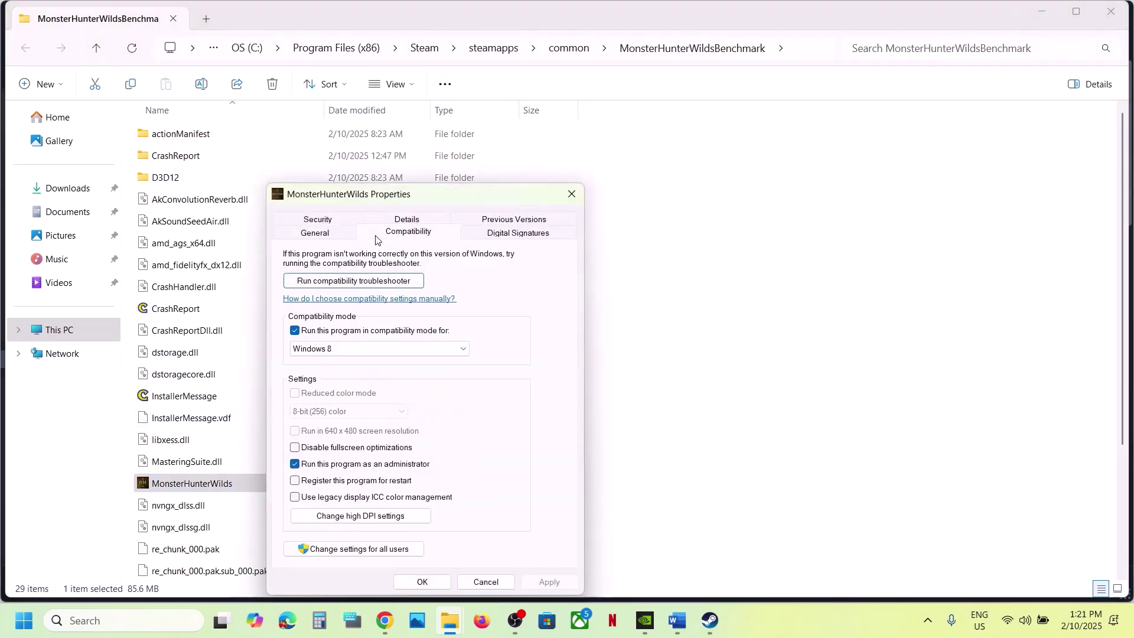
pyautogui.click(296, 449)
pyautogui.click(535, 579)
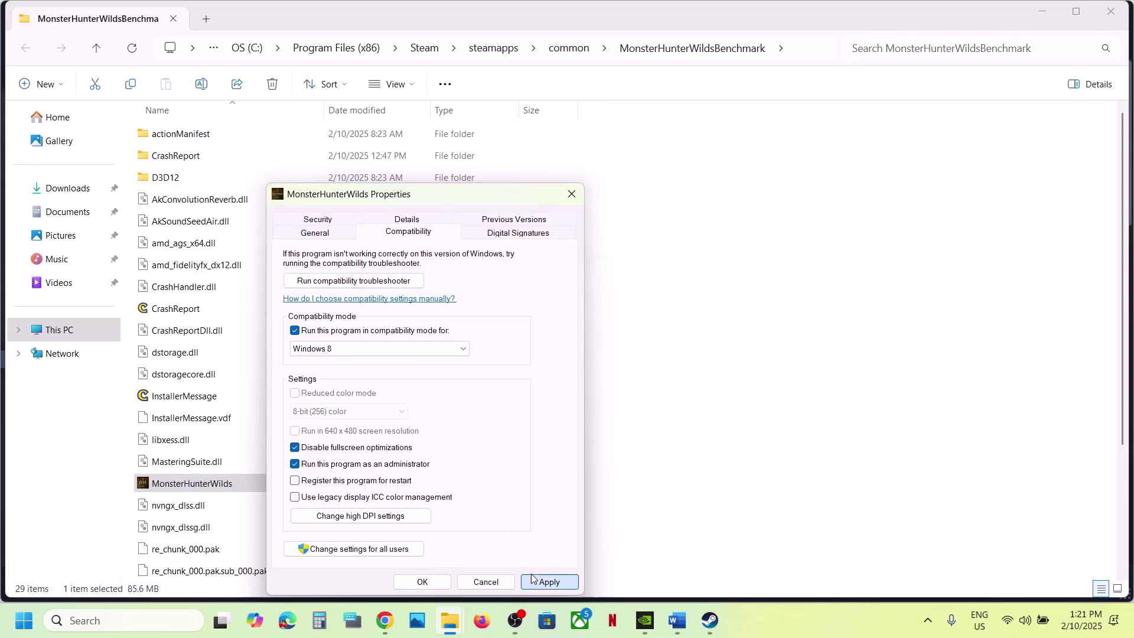
pyautogui.click(430, 583)
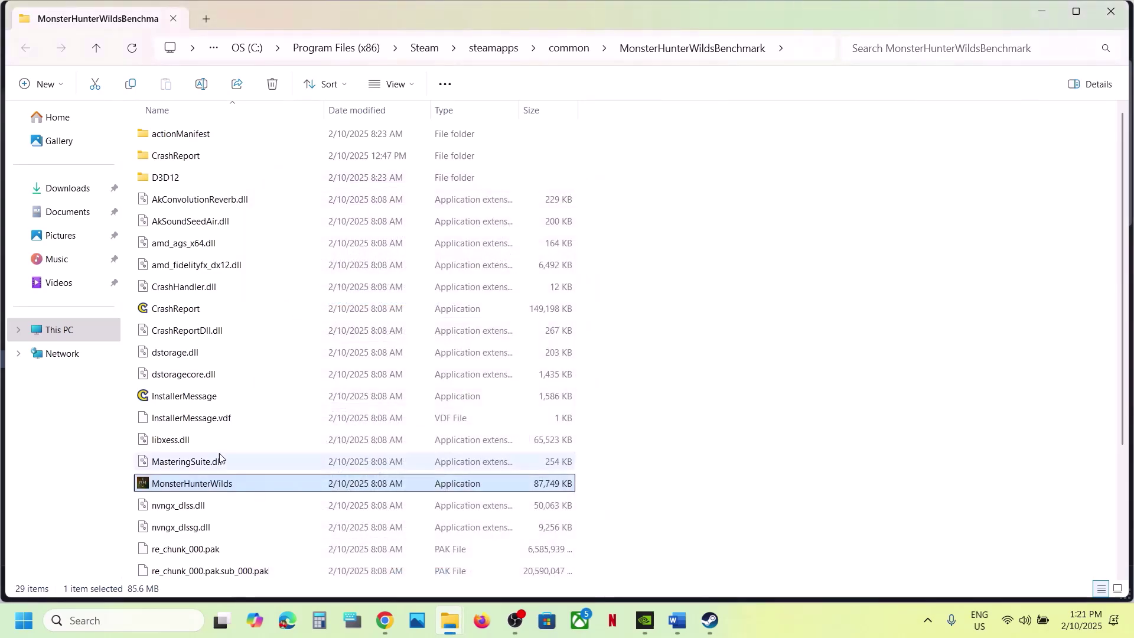
# Turn off compatibility mode for the MonsterHunterWilds application, and apply and accept the properties.
pyautogui.rightClick(219, 485)
pyautogui.click(276, 414)
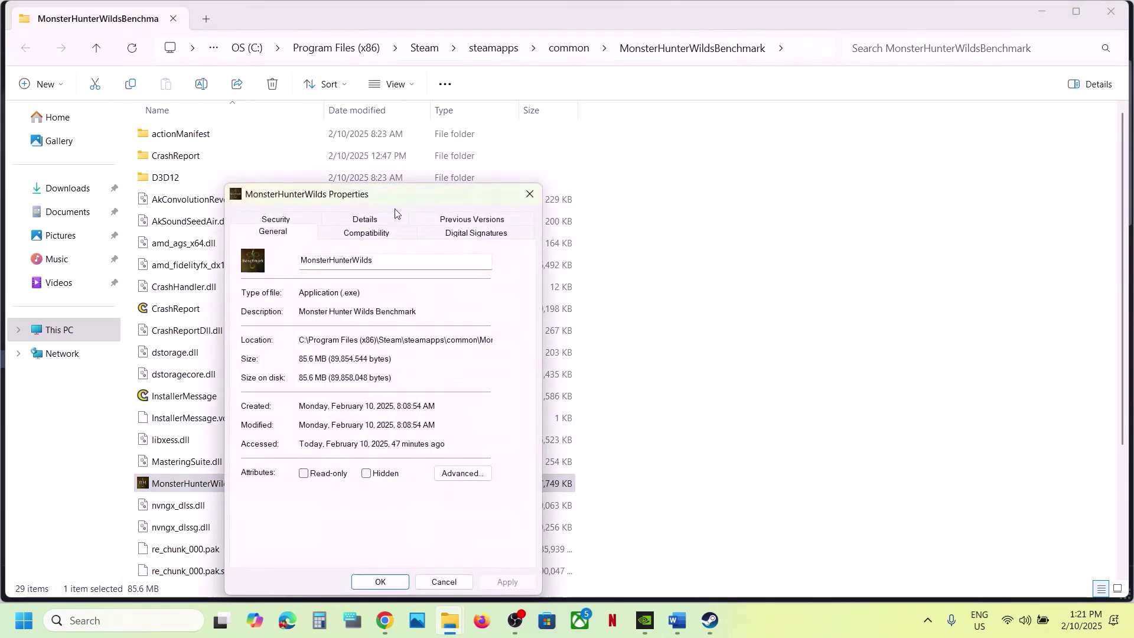
pyautogui.click(378, 239)
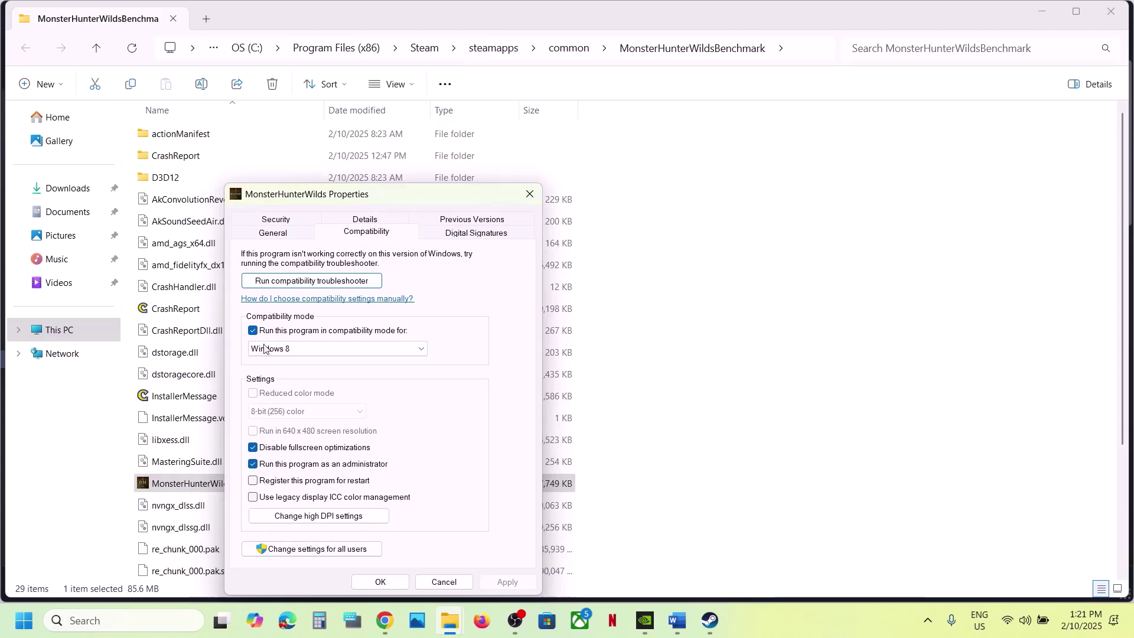
pyautogui.click(254, 332)
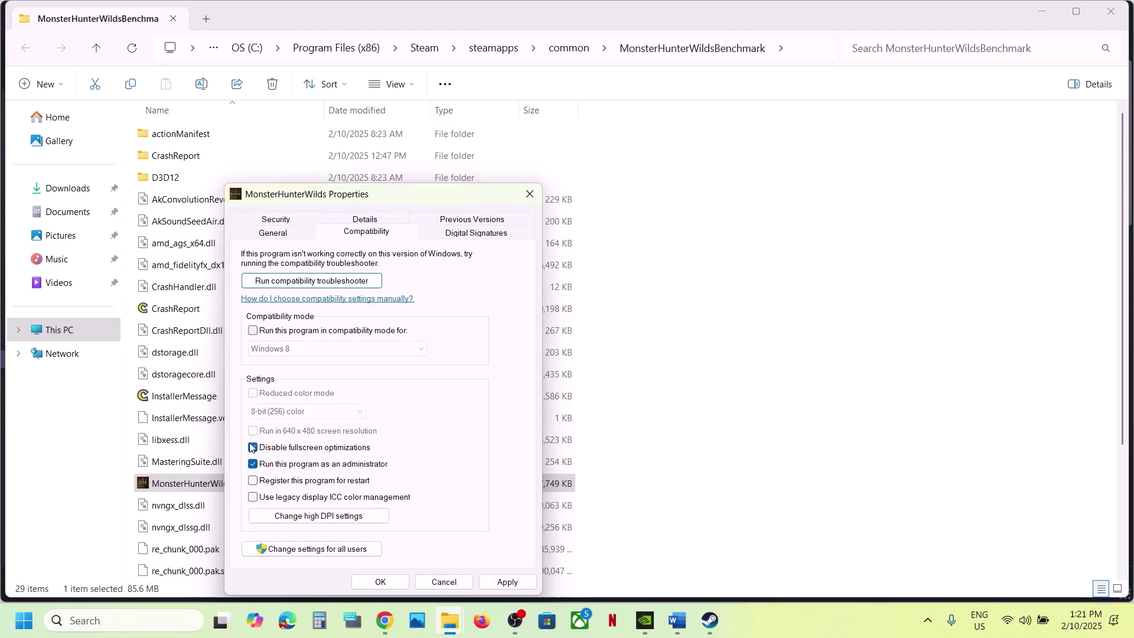
pyautogui.click(520, 583)
pyautogui.click(398, 580)
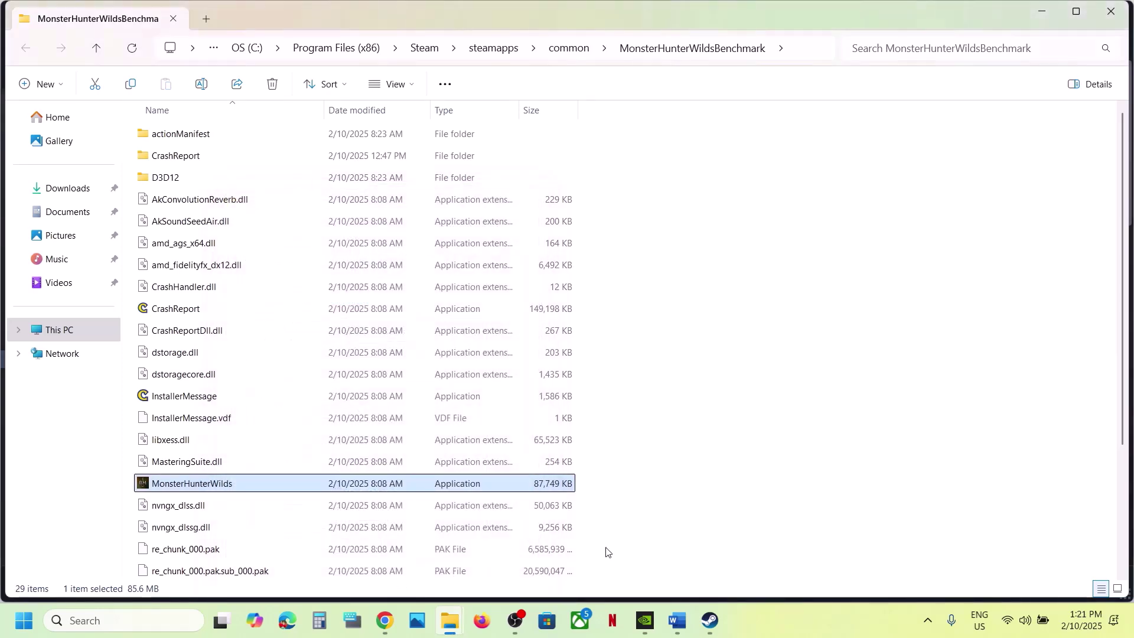
# Switch to the Word document and read Step 14 about verifying the game files.
pyautogui.click(678, 621)
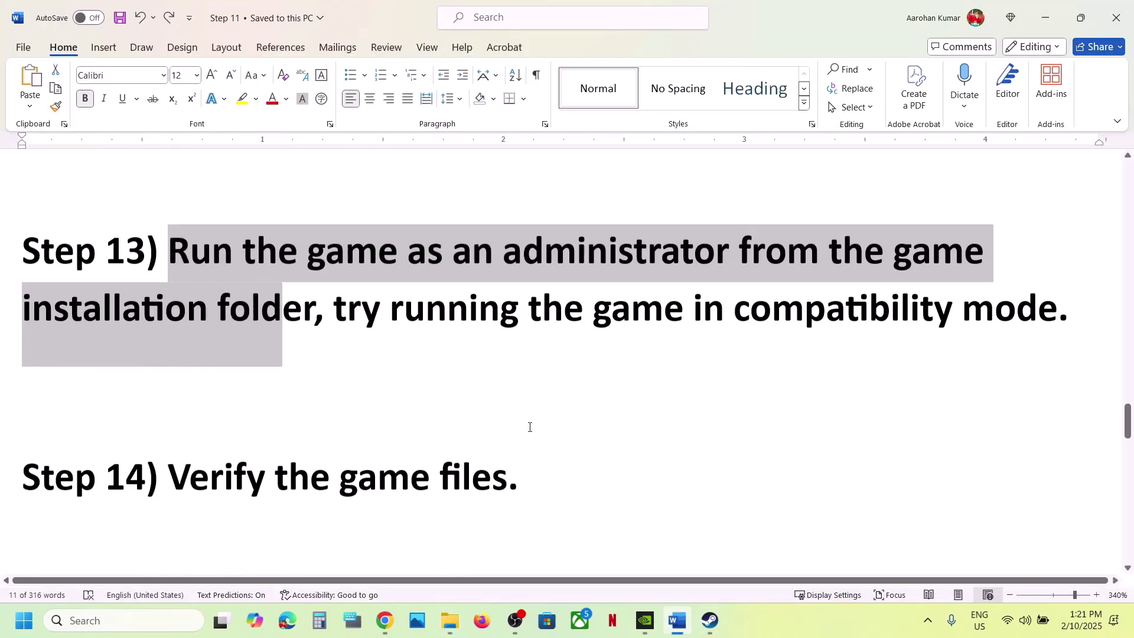
pyautogui.scroll(-3, 530, 427)
pyautogui.scroll(1, 530, 425)
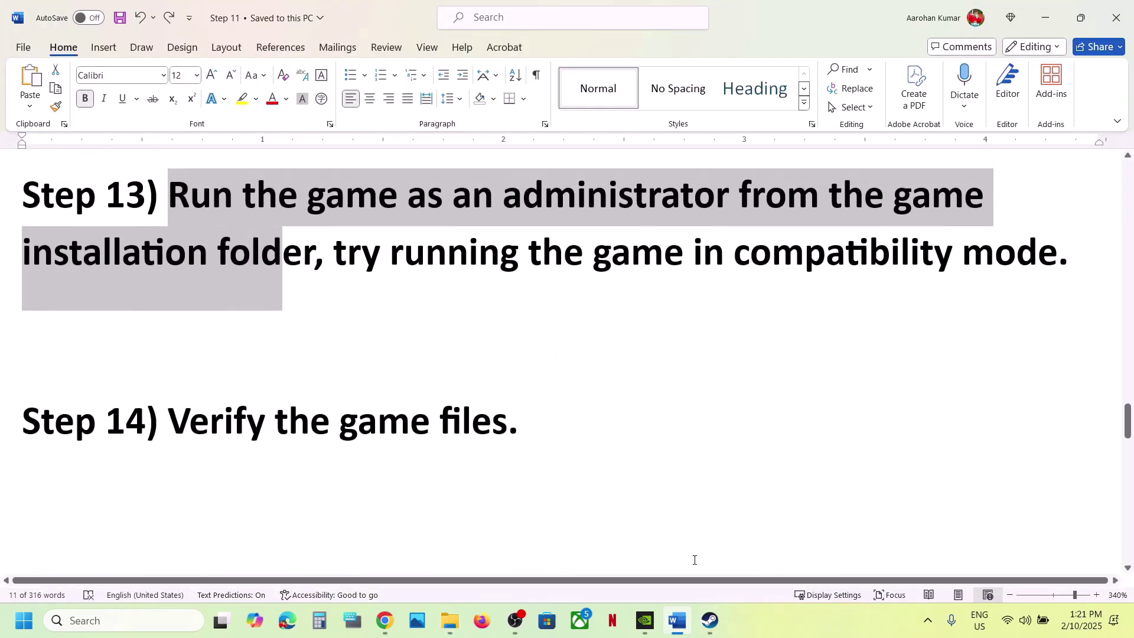
# In Steam, view the file verification option in the installed files properties of Monster Hunter Wilds Benchmark and close the properties.
pyautogui.click(710, 620)
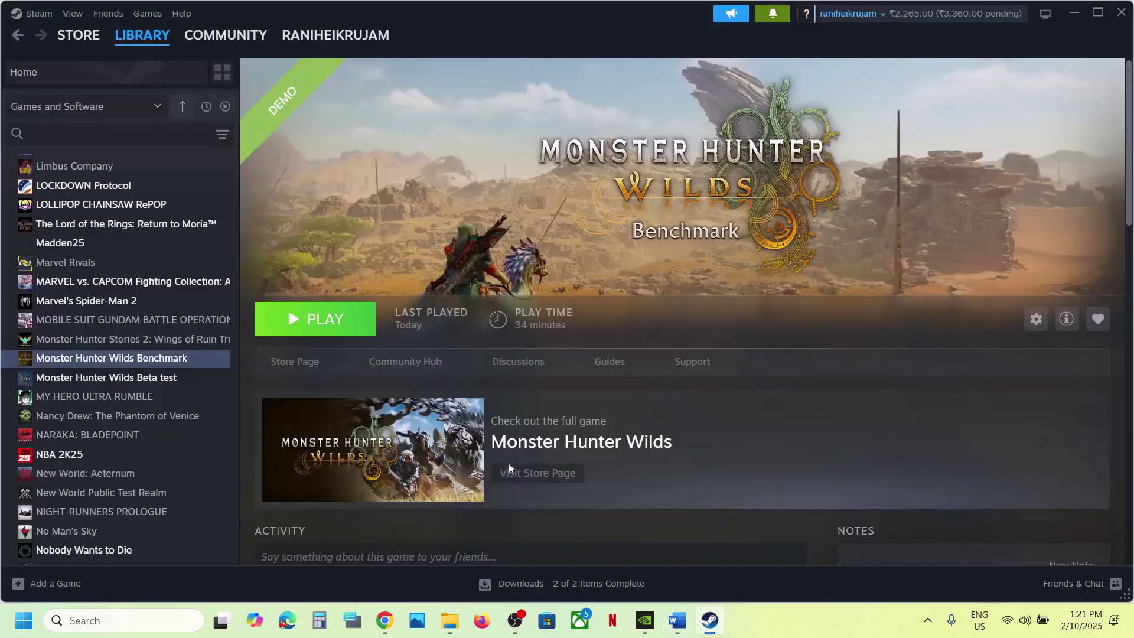
pyautogui.rightClick(182, 364)
pyautogui.click(224, 471)
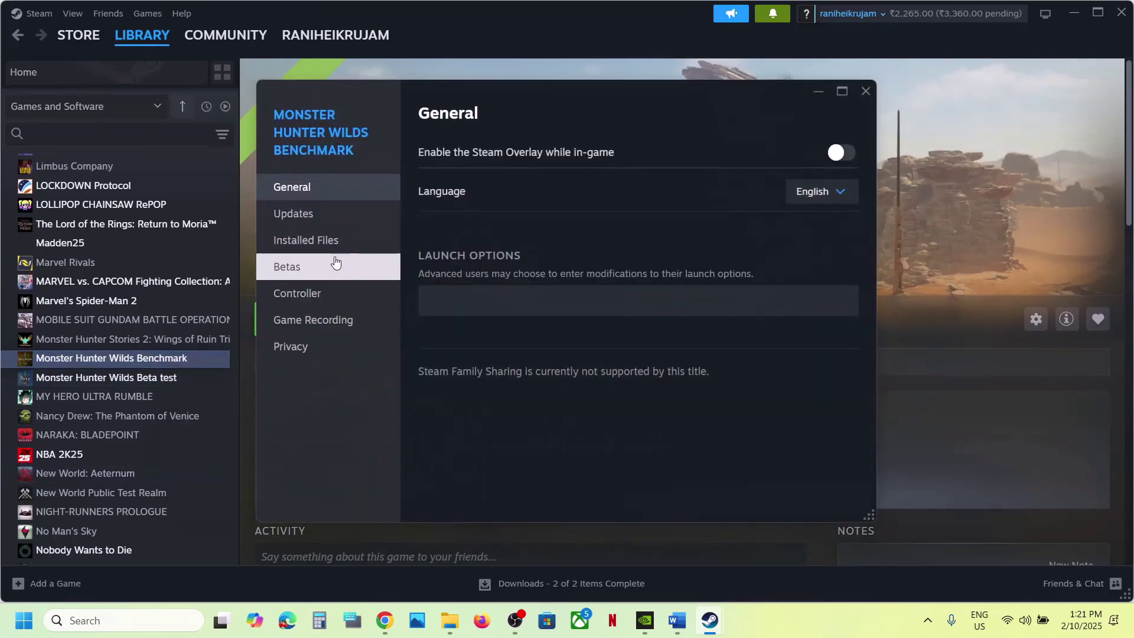
pyautogui.click(322, 242)
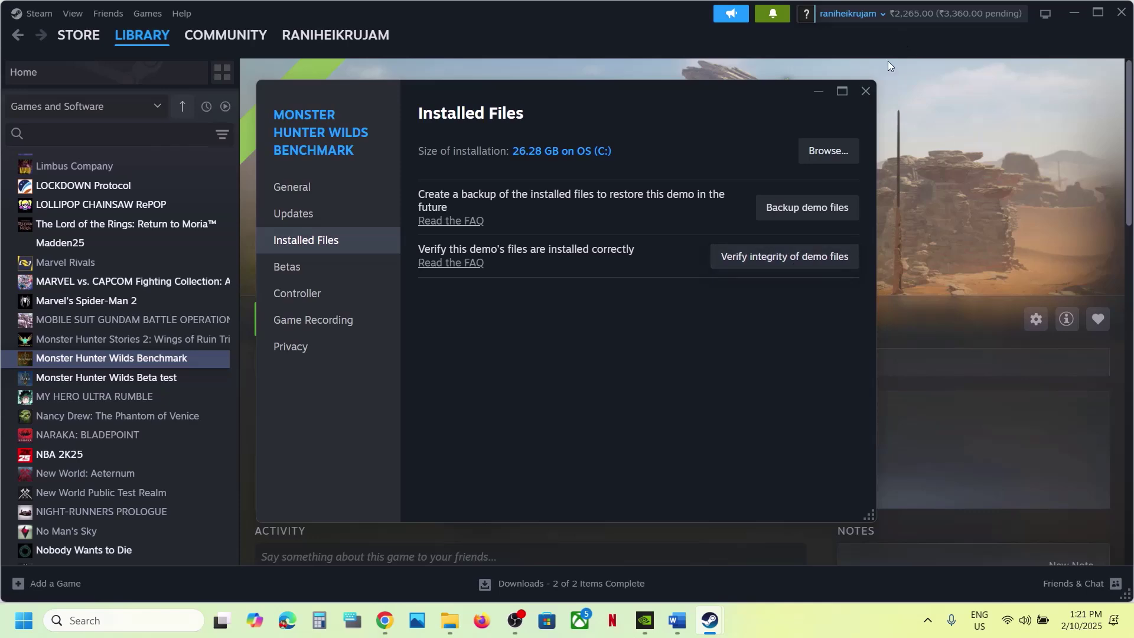
pyautogui.click(866, 91)
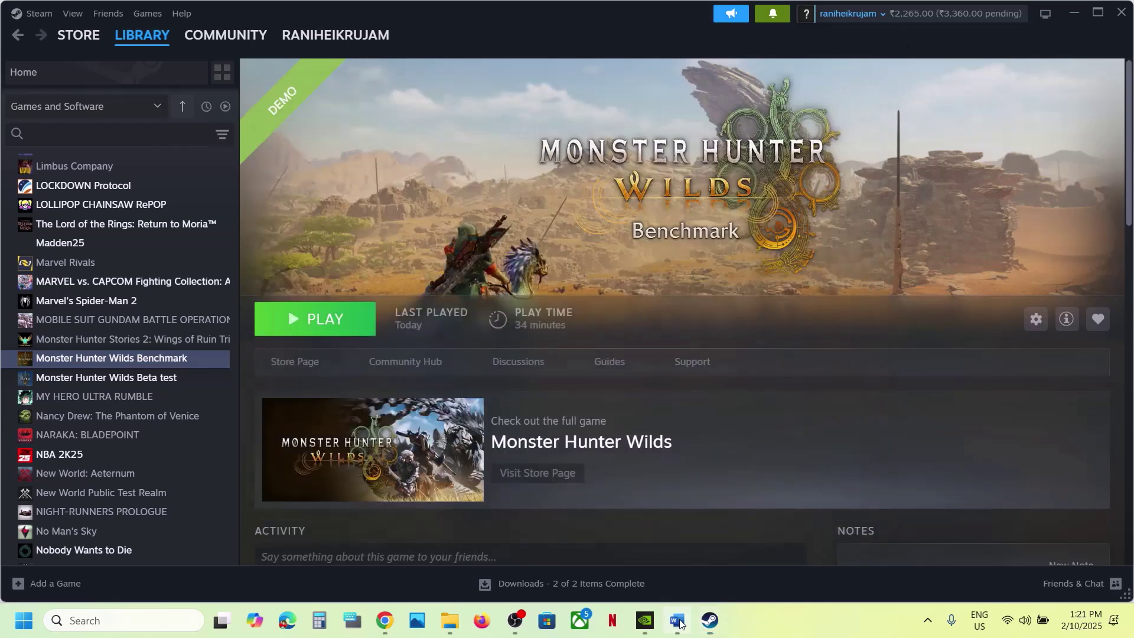
# Return to the Word document and highlight the Step 15 text about allowing the game exe through the antivirus program, Windows Security and Firewall.
pyautogui.click(677, 620)
pyautogui.scroll(-5, 471, 403)
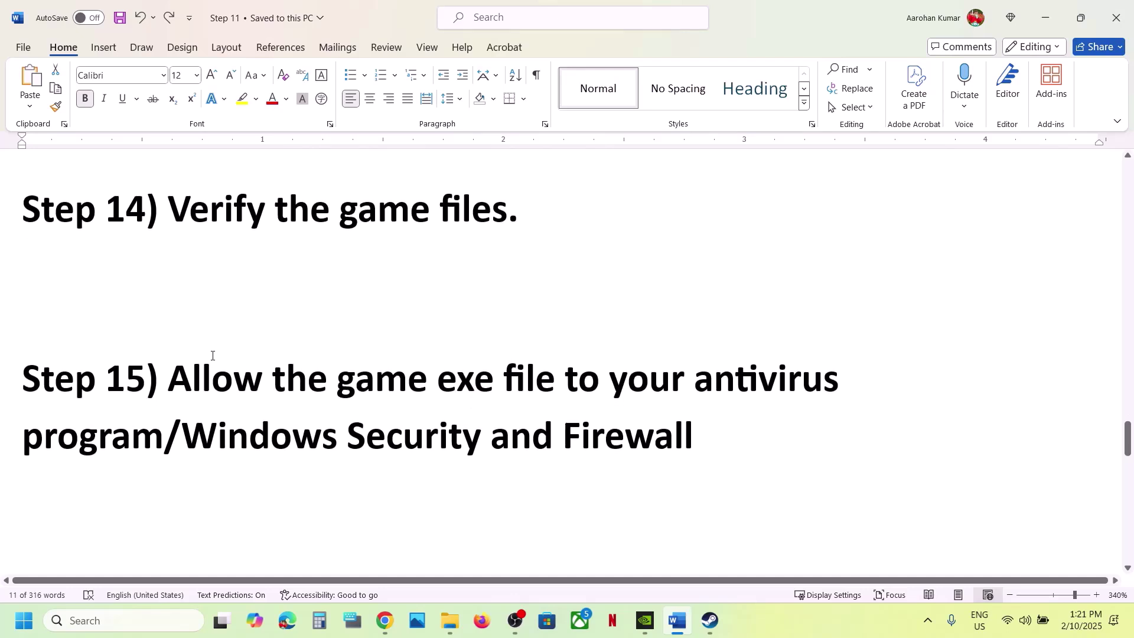
pyautogui.moveTo(180, 374); pyautogui.dragTo(165, 427)
pyautogui.click(206, 455)
pyautogui.moveTo(178, 378); pyautogui.dragTo(172, 412)
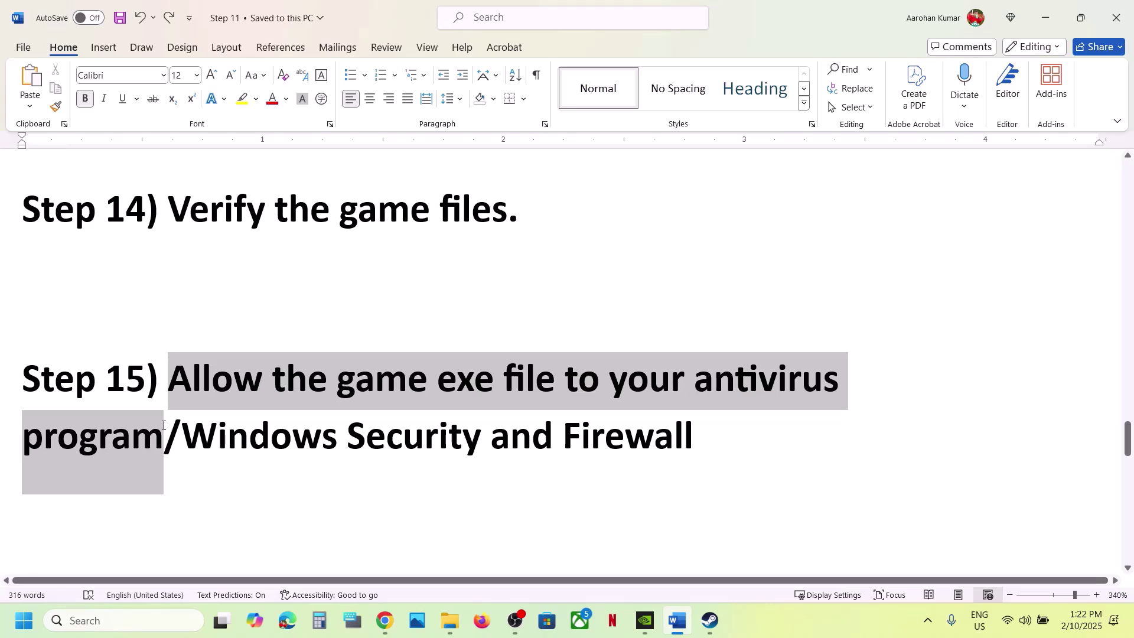
pyautogui.click(164, 425)
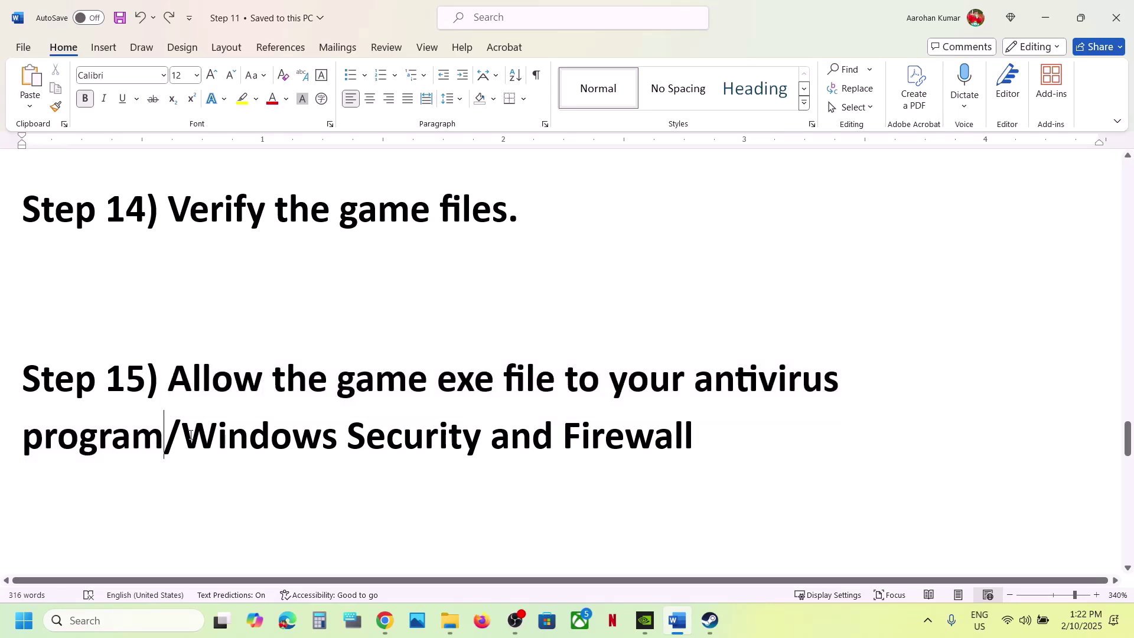
pyautogui.moveTo(190, 436); pyautogui.dragTo(427, 420)
pyautogui.hotkey('ctrl', 'c')
# Open Windows Security's ransomware protection from the Settings app and show the apps allowed through Controlled folder access.
pyautogui.press('super+i')
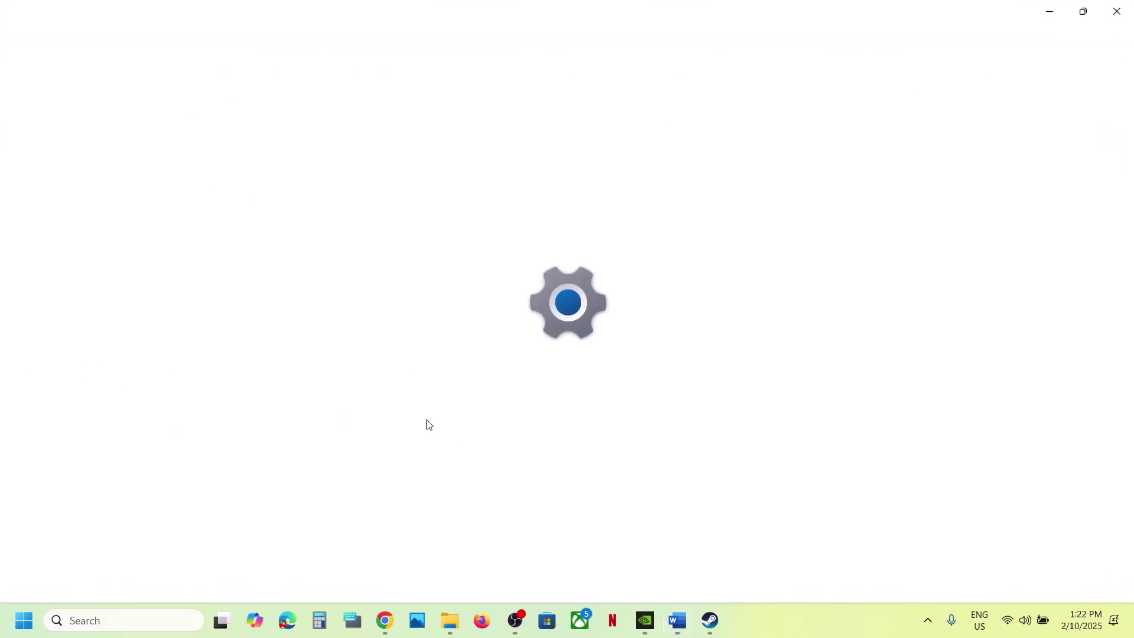
pyautogui.click(87, 466)
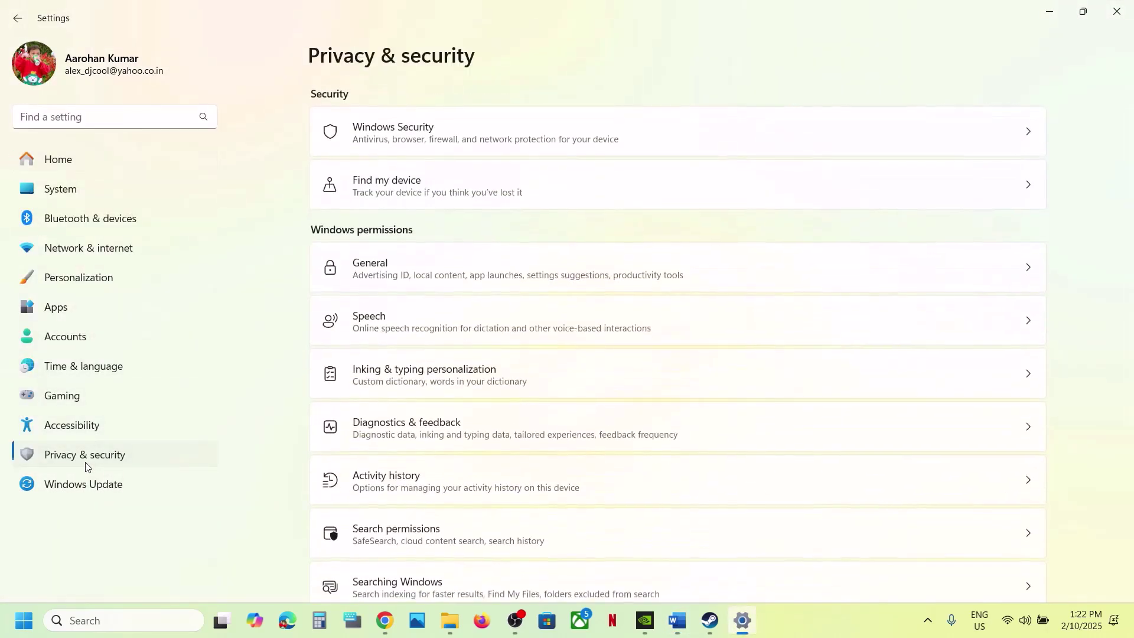
pyautogui.click(434, 136)
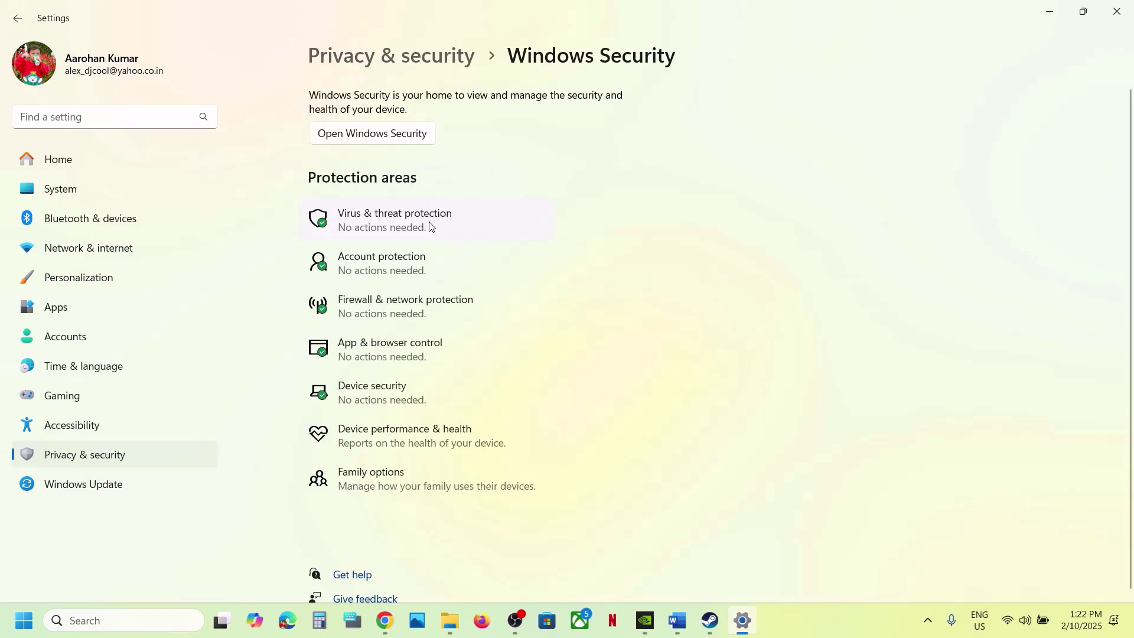
pyautogui.click(430, 226)
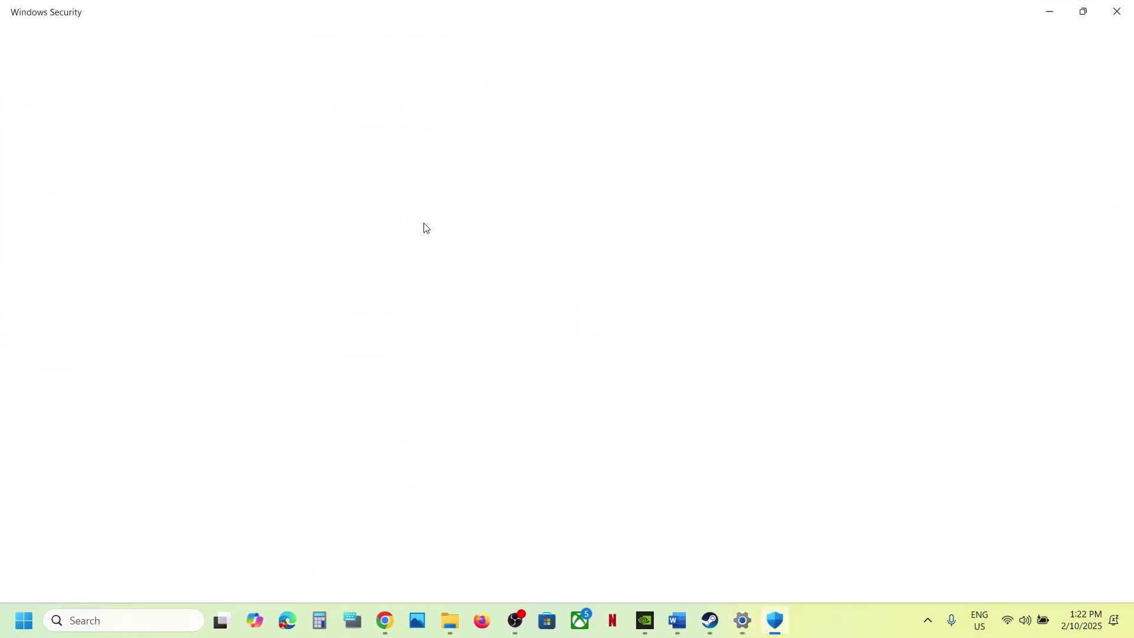
pyautogui.scroll(-3, 423, 228)
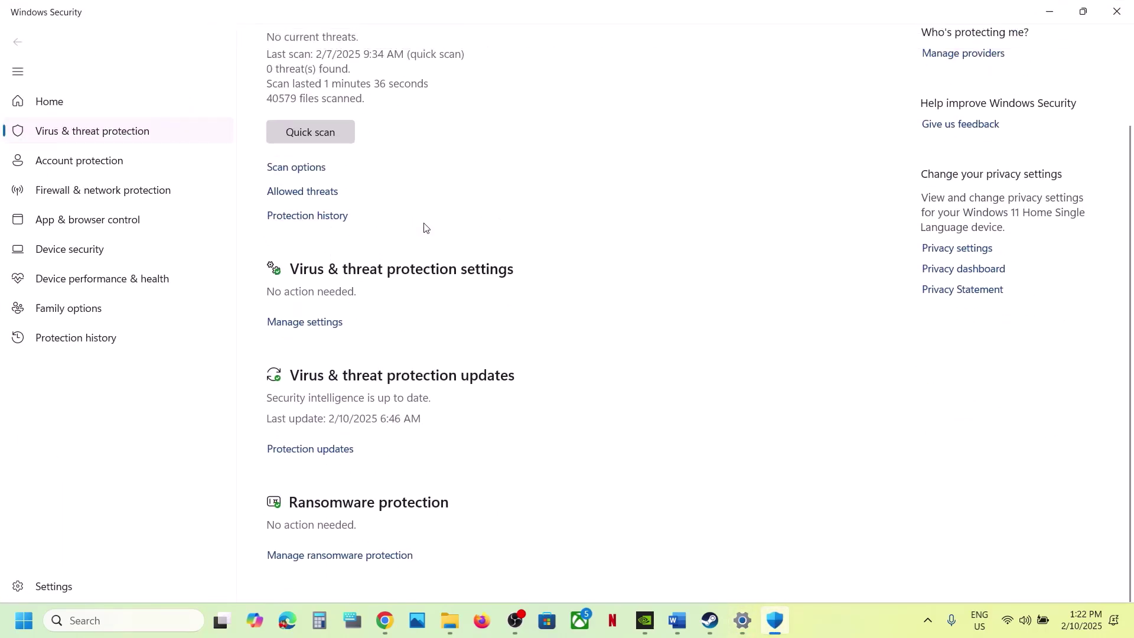
pyautogui.click(332, 558)
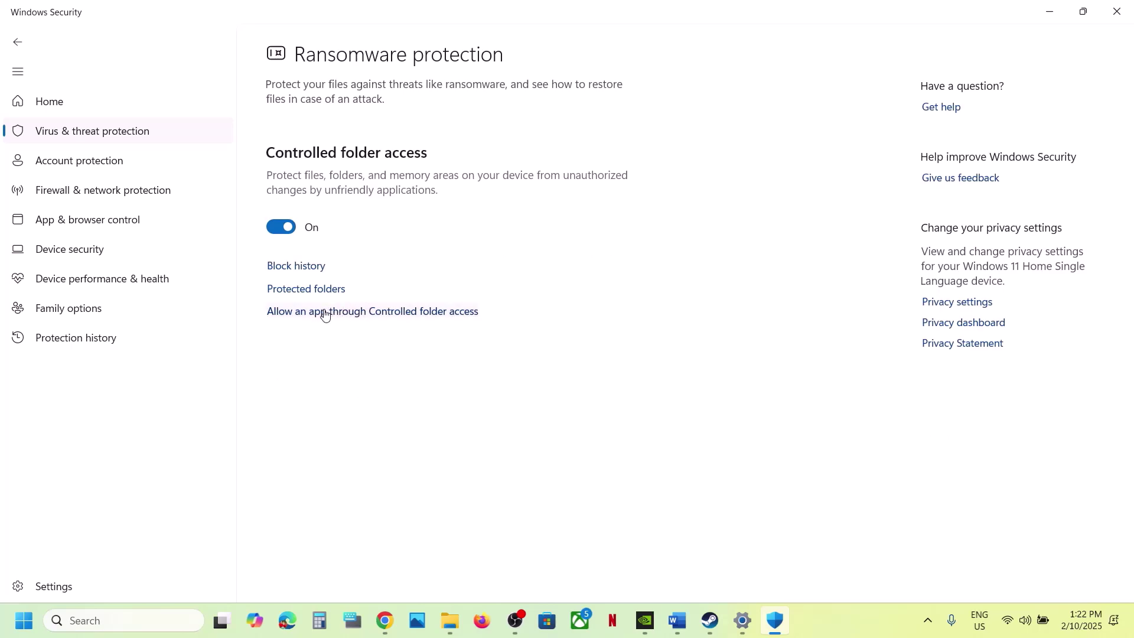
pyautogui.click(364, 312)
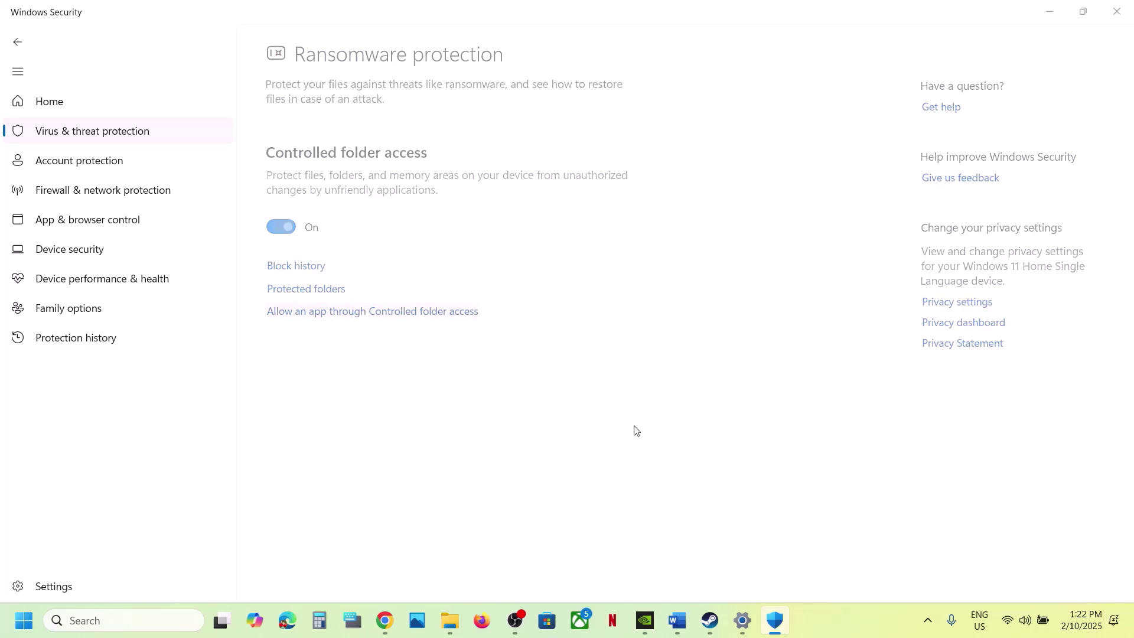
# Allow the MonsterHunterWilds application from C:\Program Files (x86)\Steam\steamapps\common\MonsterHunterWildsBenchmark through Controlled folder access.
pyautogui.scroll(-2, 307, 134)
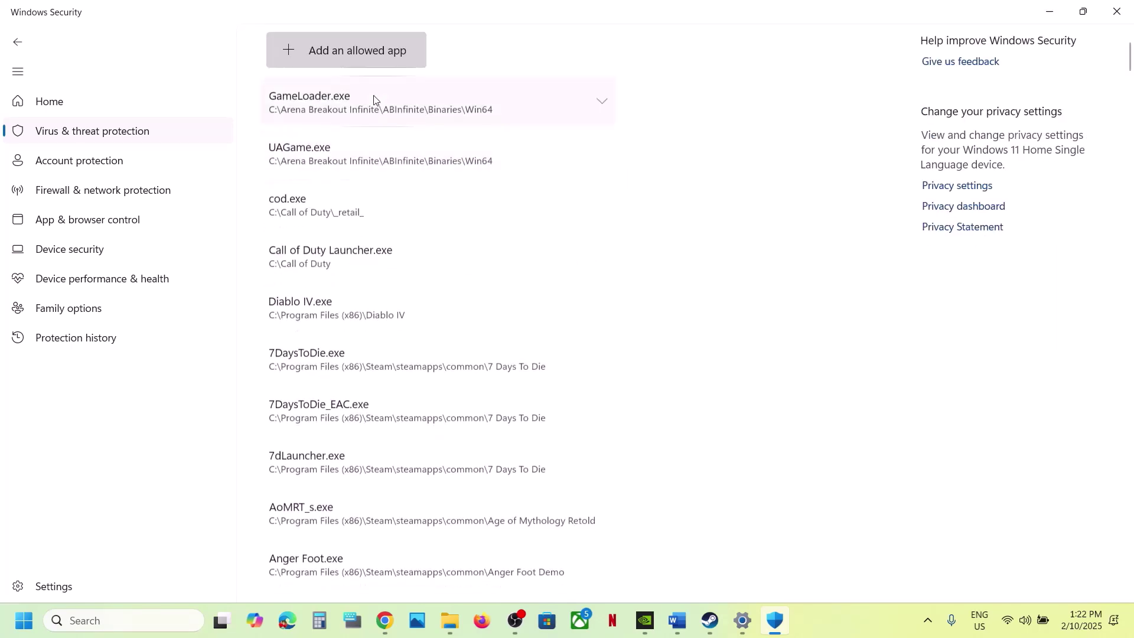
pyautogui.click(342, 54)
pyautogui.click(330, 107)
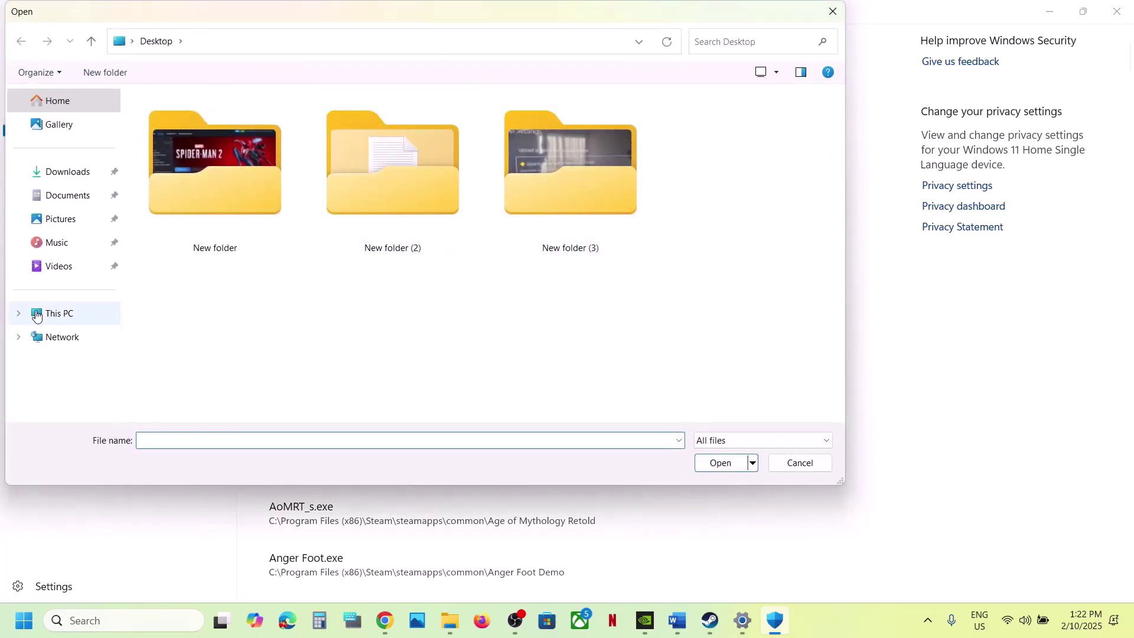
pyautogui.click(37, 316)
pyautogui.doubleClick(228, 140)
pyautogui.scroll(-5, 225, 139)
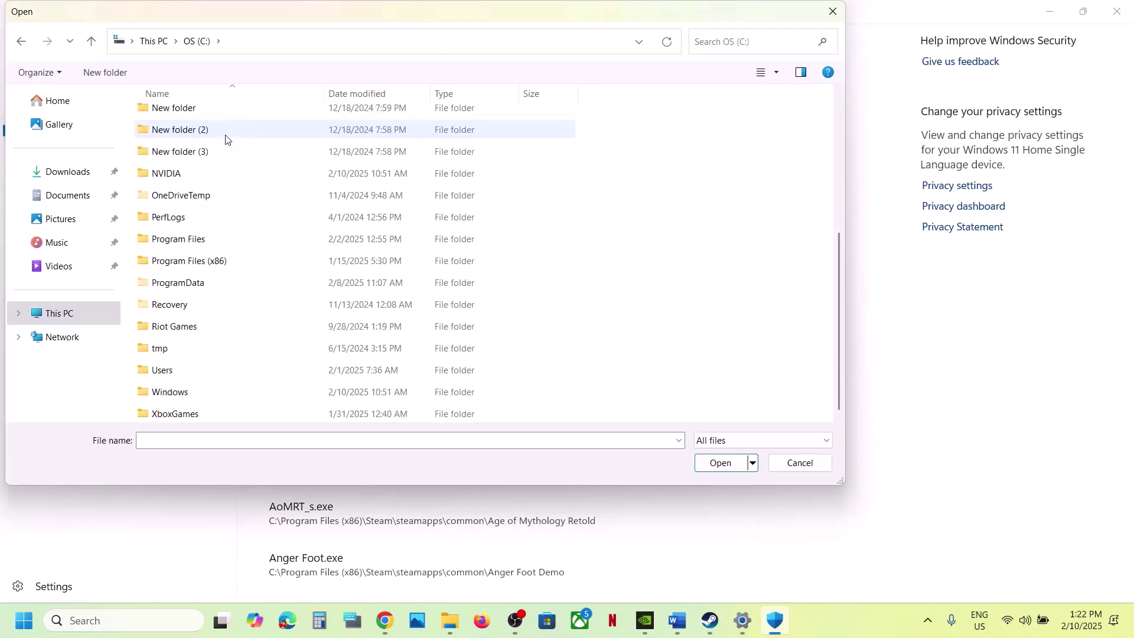
pyautogui.doubleClick(199, 262)
pyautogui.scroll(-8, 197, 260)
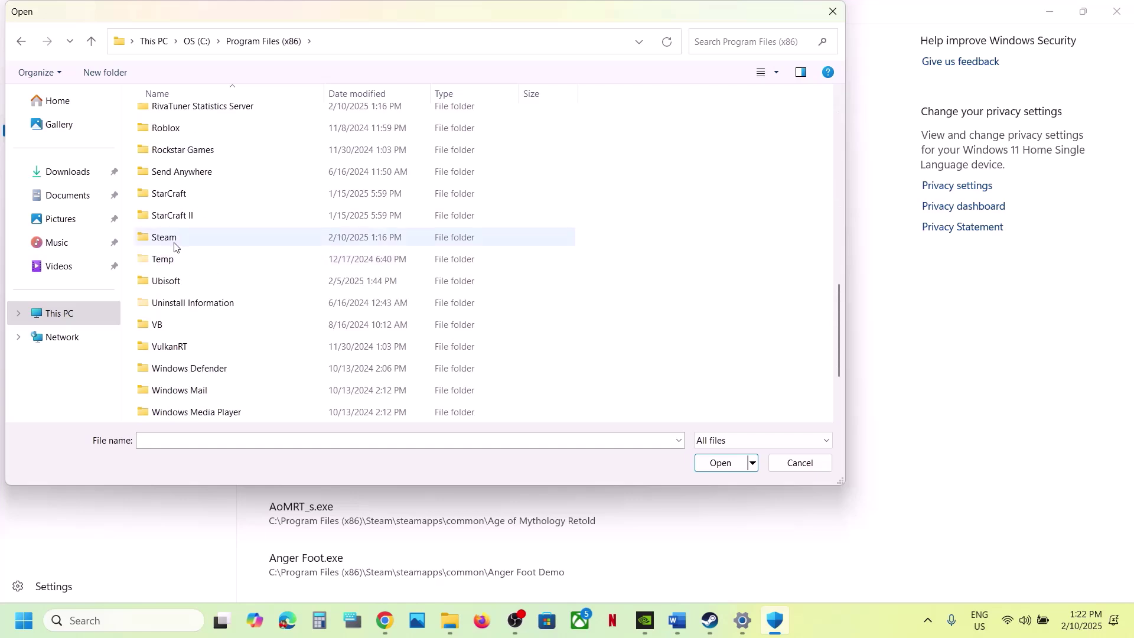
pyautogui.click(176, 248)
pyautogui.doubleClick(174, 244)
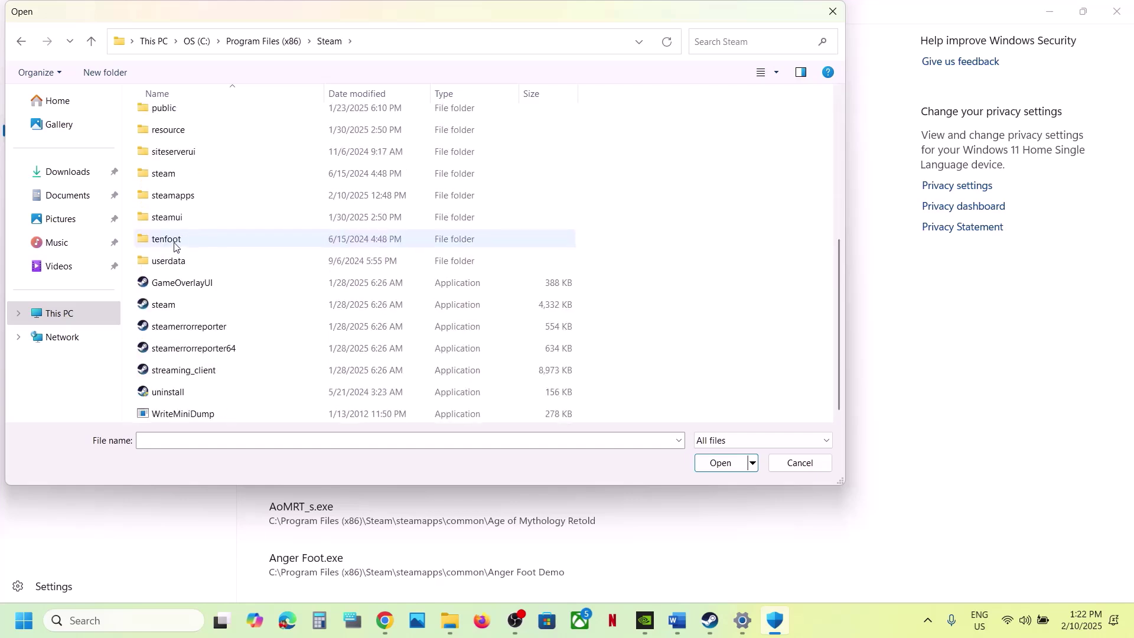
pyautogui.doubleClick(179, 194)
pyautogui.doubleClick(177, 117)
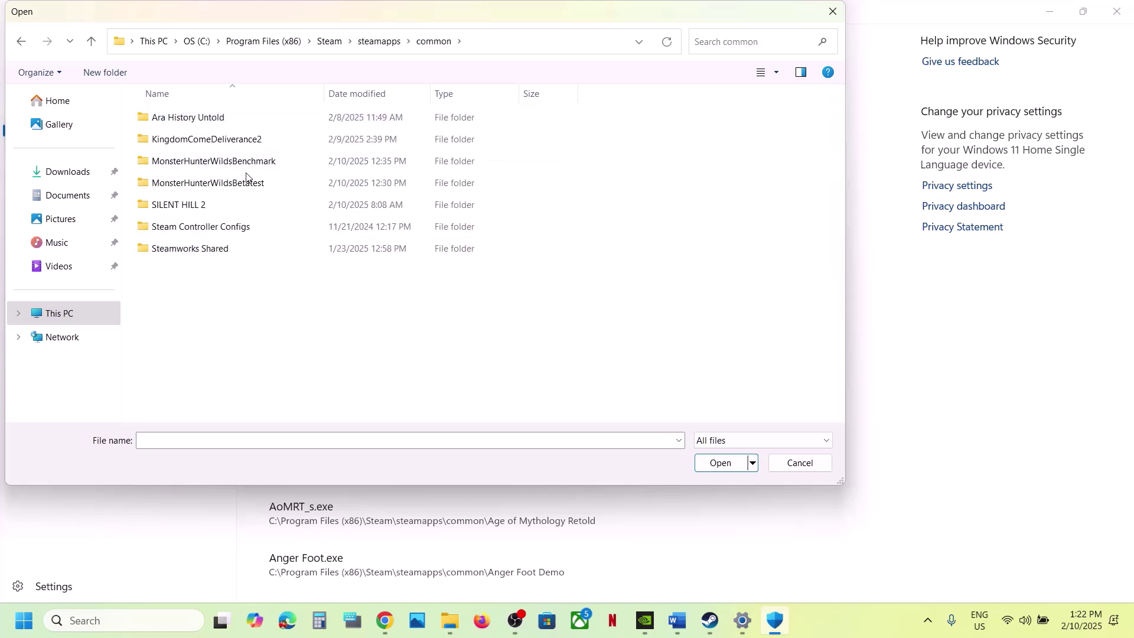
pyautogui.doubleClick(243, 163)
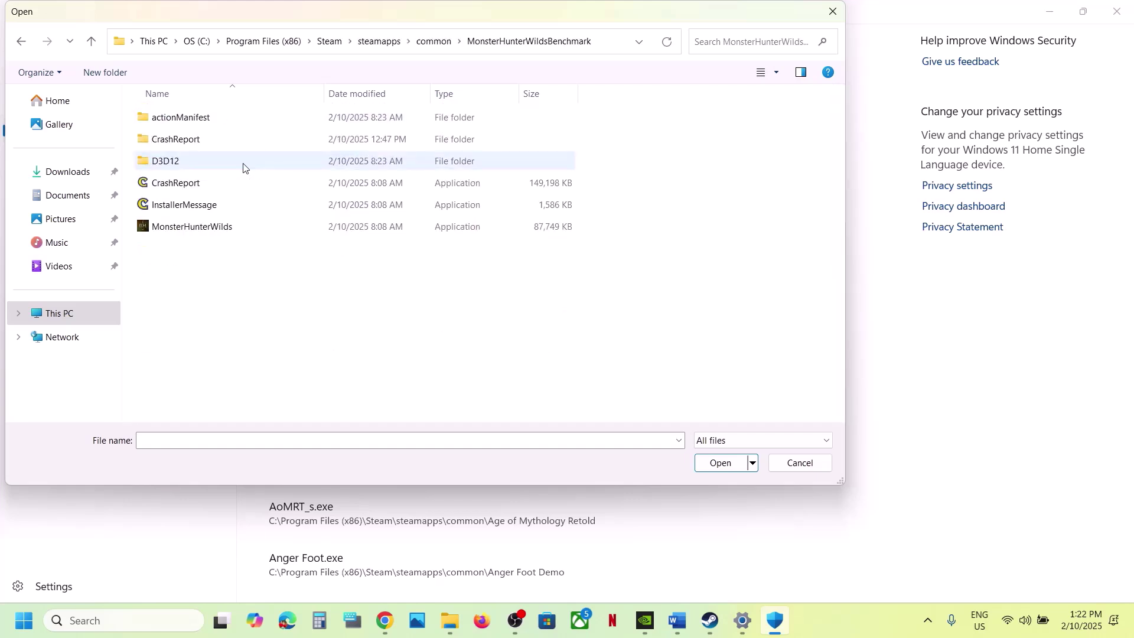
pyautogui.click(178, 228)
pyautogui.click(722, 463)
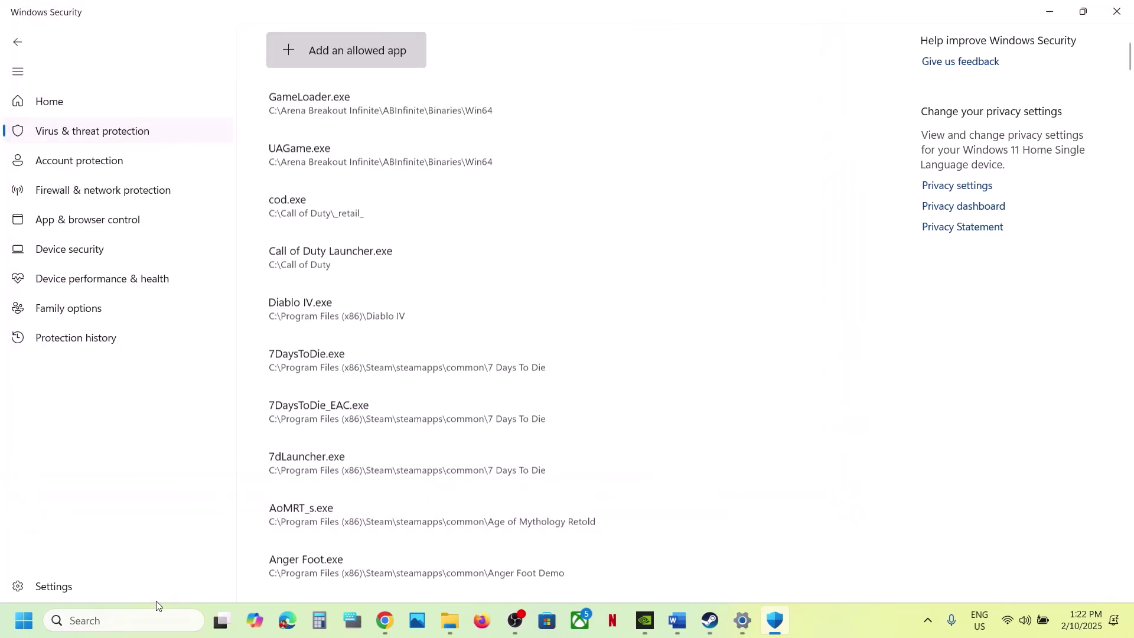
# Search Windows for Control Panel and open the list of apps allowed through Windows Defender Firewall.
pyautogui.click(146, 612)
pyautogui.write('control')
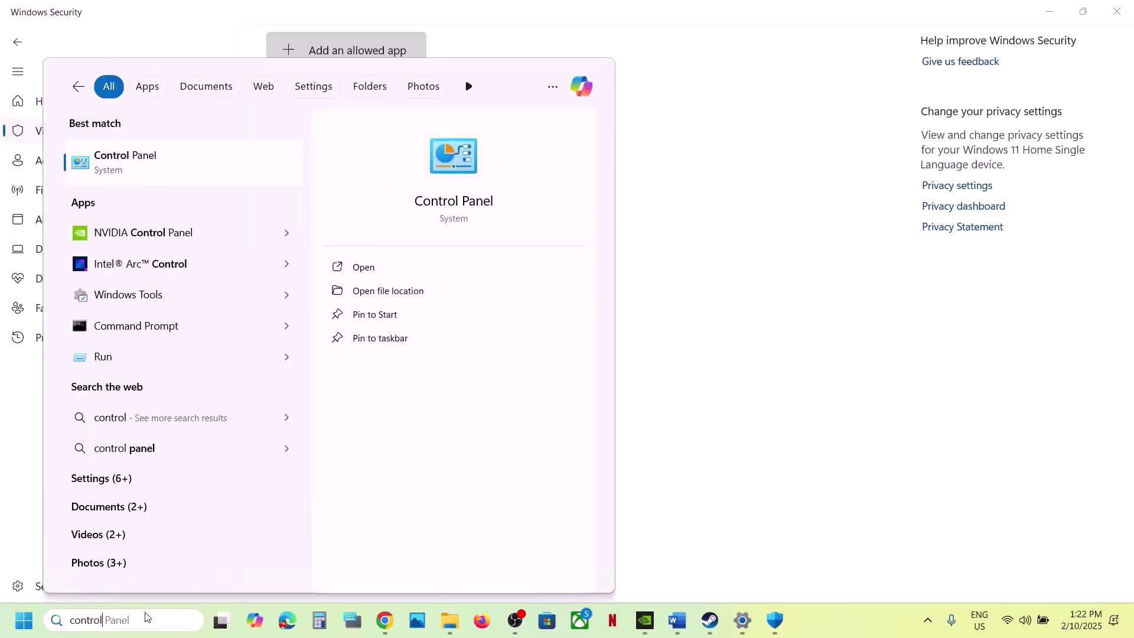
pyautogui.press('Return')
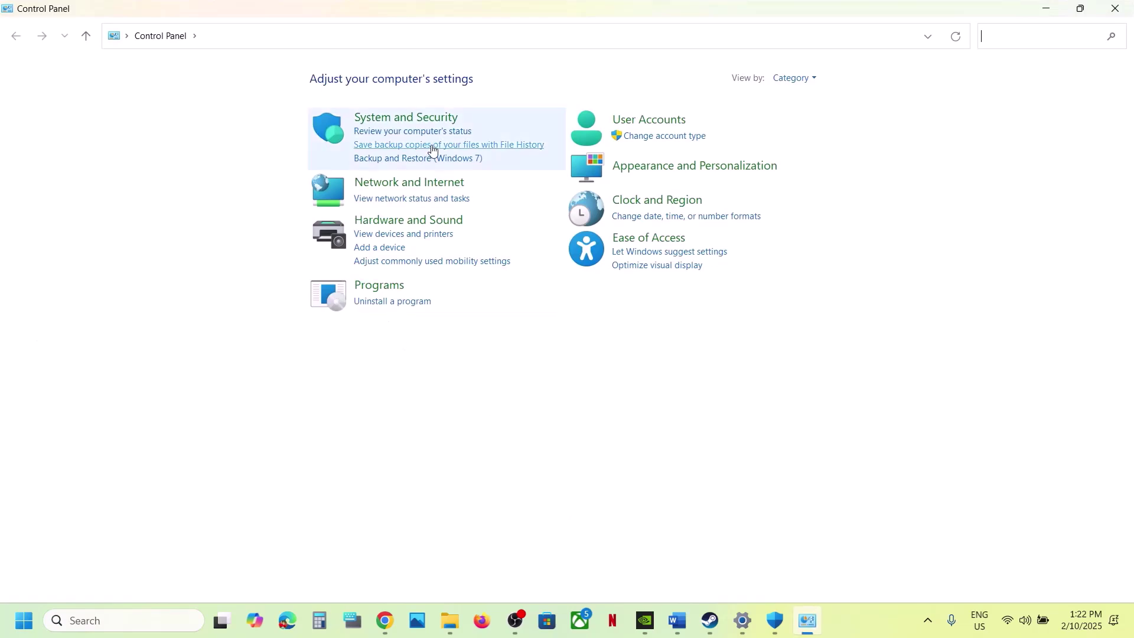
pyautogui.click(422, 120)
pyautogui.click(314, 133)
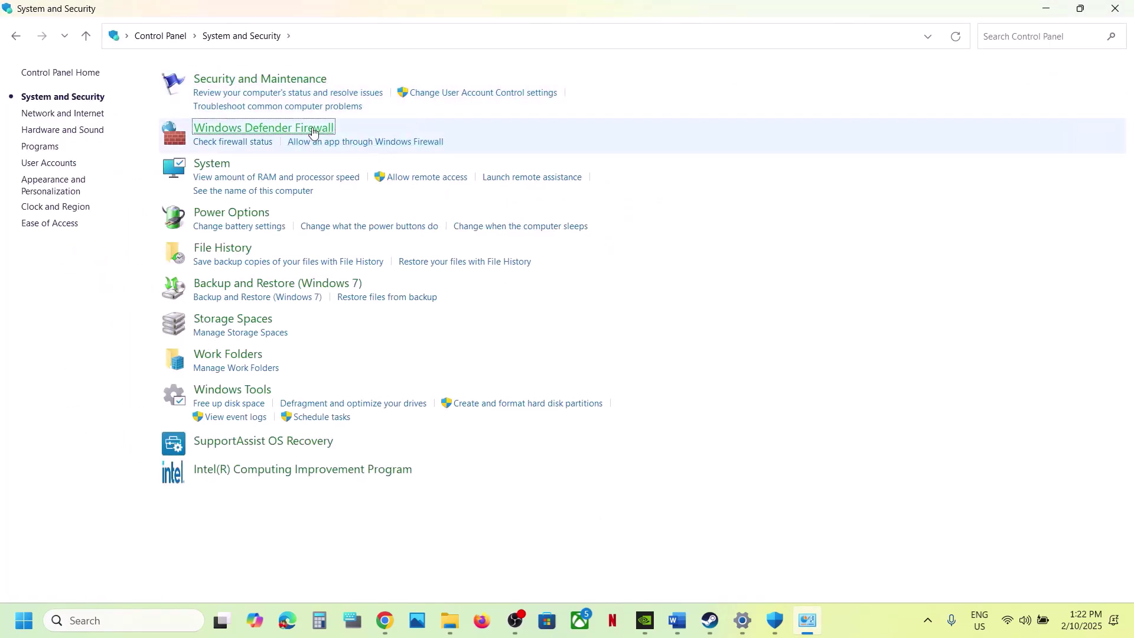
pyautogui.click(223, 132)
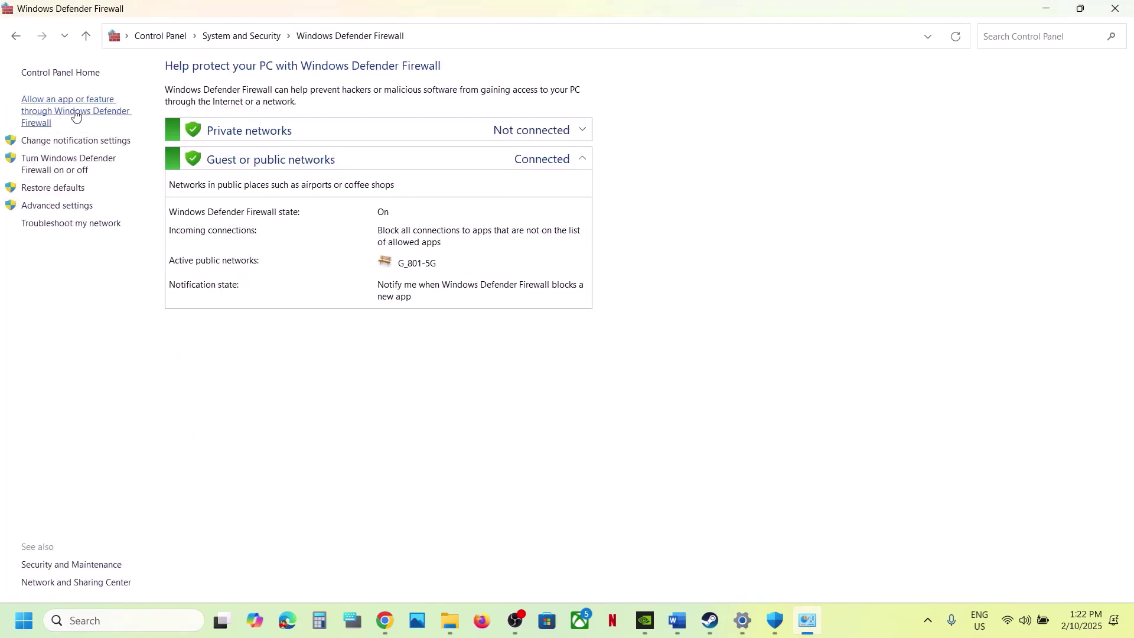
pyautogui.click(76, 116)
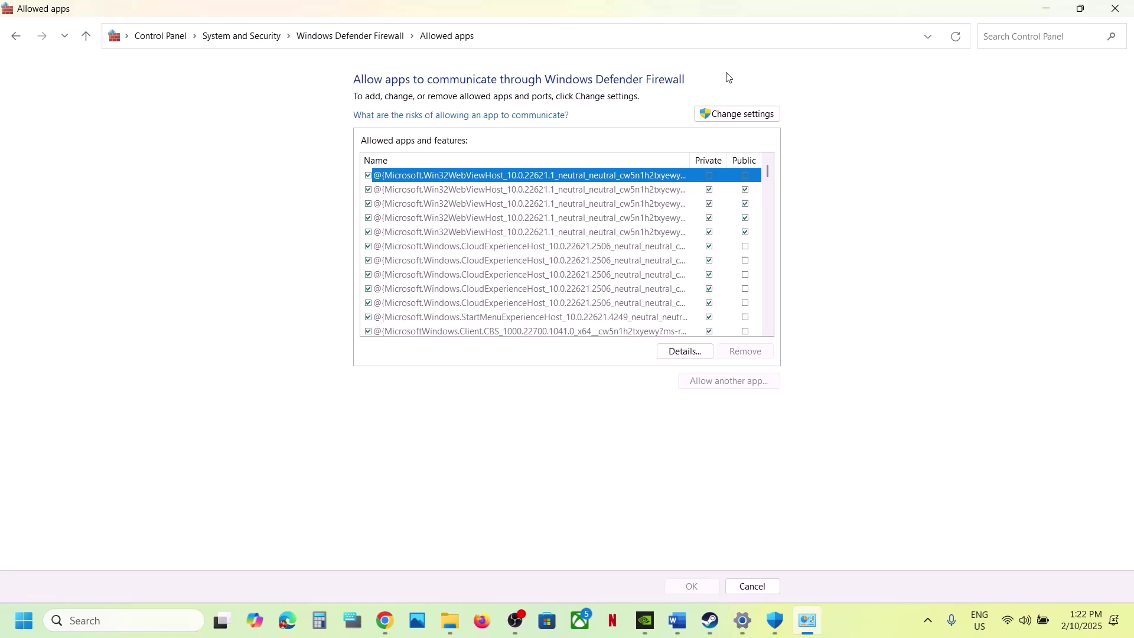
# Enable changes to the firewall's allowed apps and start browsing for another app to allow.
pyautogui.click(739, 113)
pyautogui.click(721, 382)
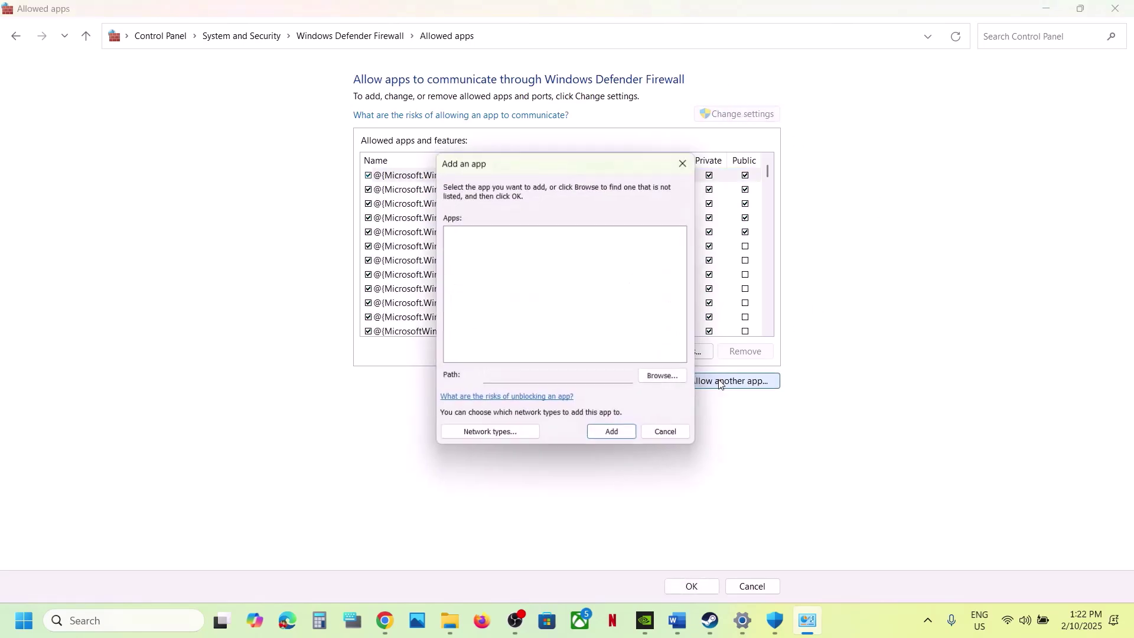
pyautogui.click(661, 378)
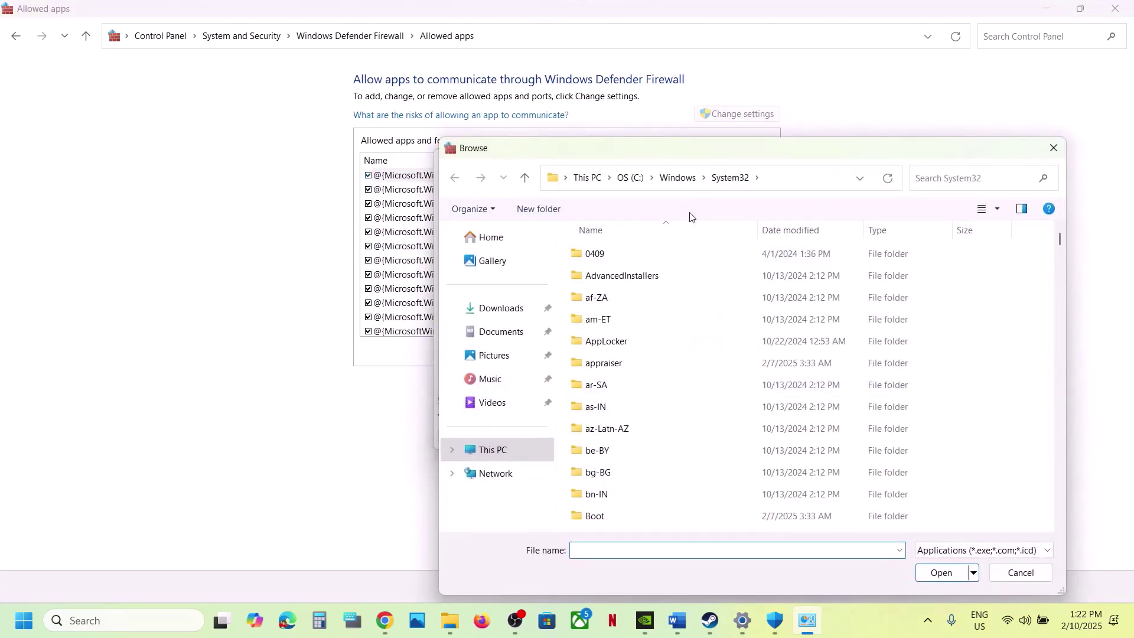
# Choose the MonsterHunterWilds application in C:\Program Files (x86)\Steam\steamapps\common\MonsterHunterWildsBenchmark as the app for the firewall.
pyautogui.click(490, 449)
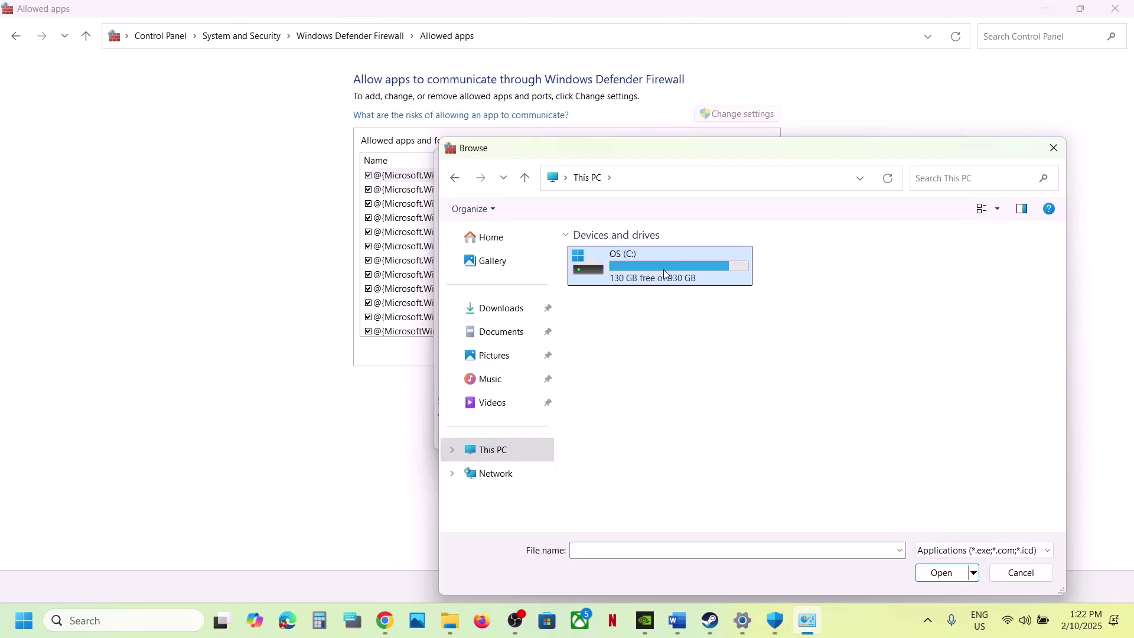
pyautogui.doubleClick(664, 273)
pyautogui.scroll(-1, 664, 271)
pyautogui.doubleClick(620, 380)
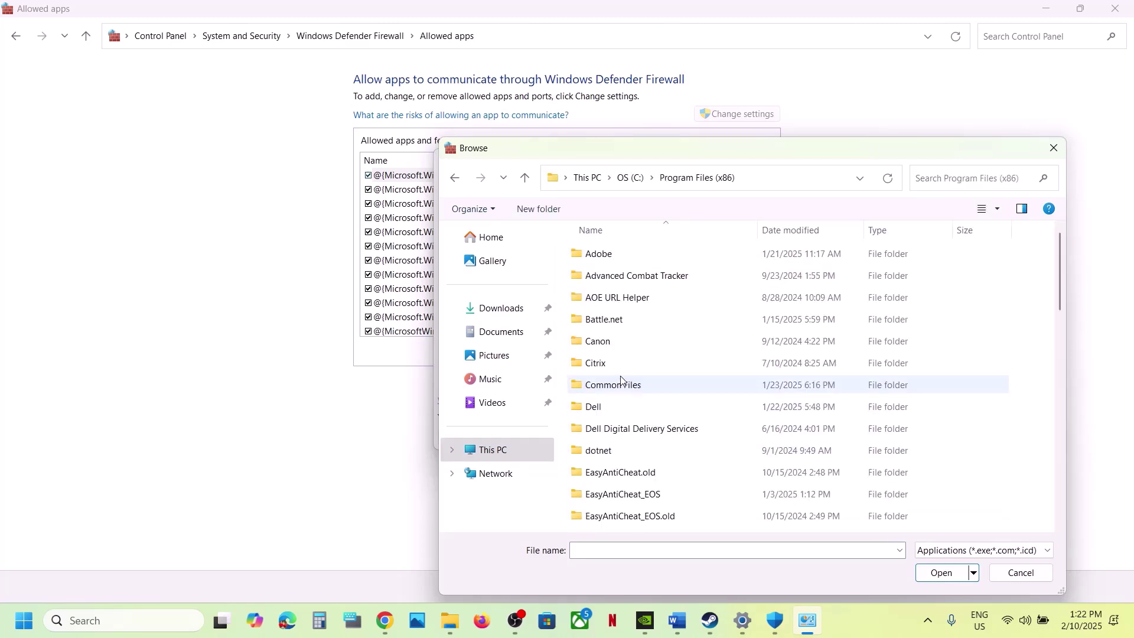
pyautogui.scroll(-5, 621, 381)
pyautogui.scroll(-4, 632, 375)
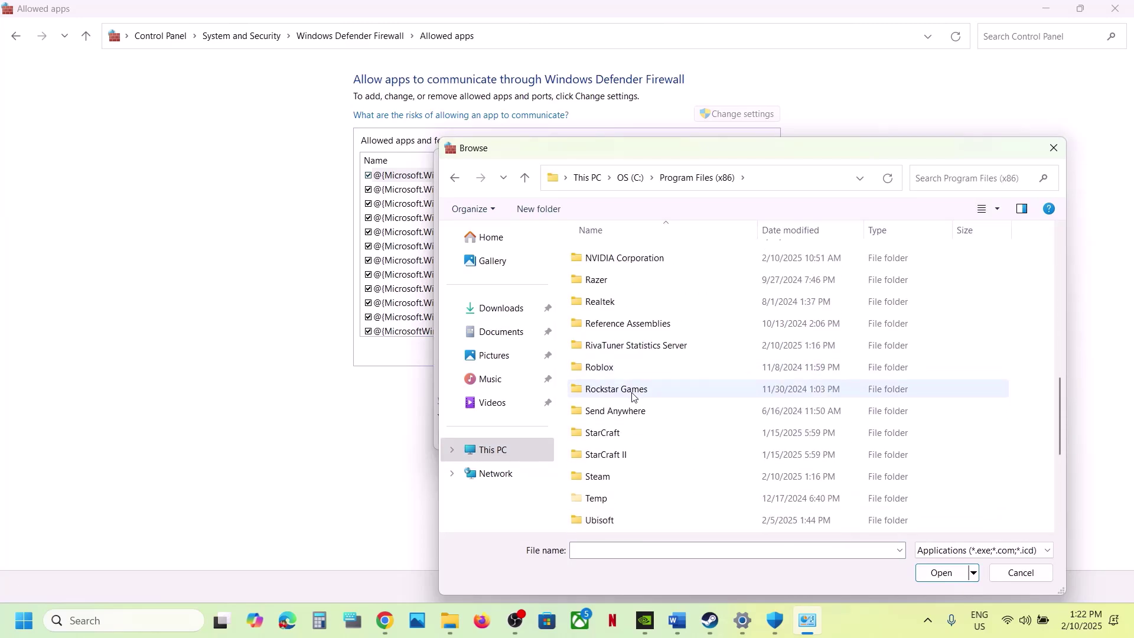
pyautogui.doubleClick(610, 476)
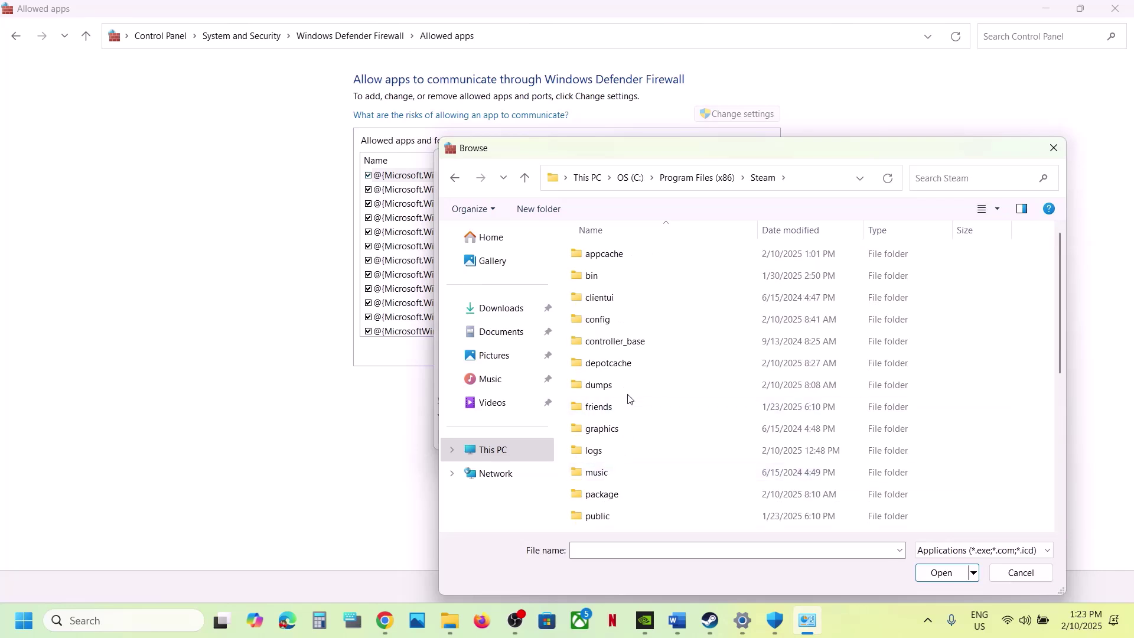
pyautogui.scroll(-5, 628, 398)
pyautogui.doubleClick(630, 330)
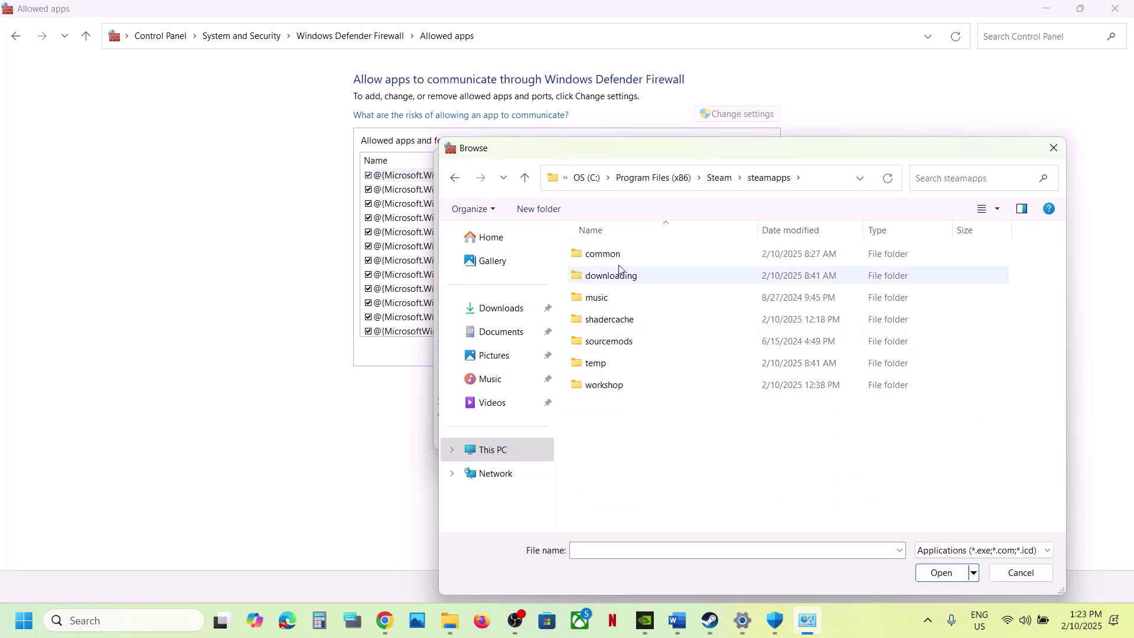
pyautogui.doubleClick(605, 253)
pyautogui.click(638, 303)
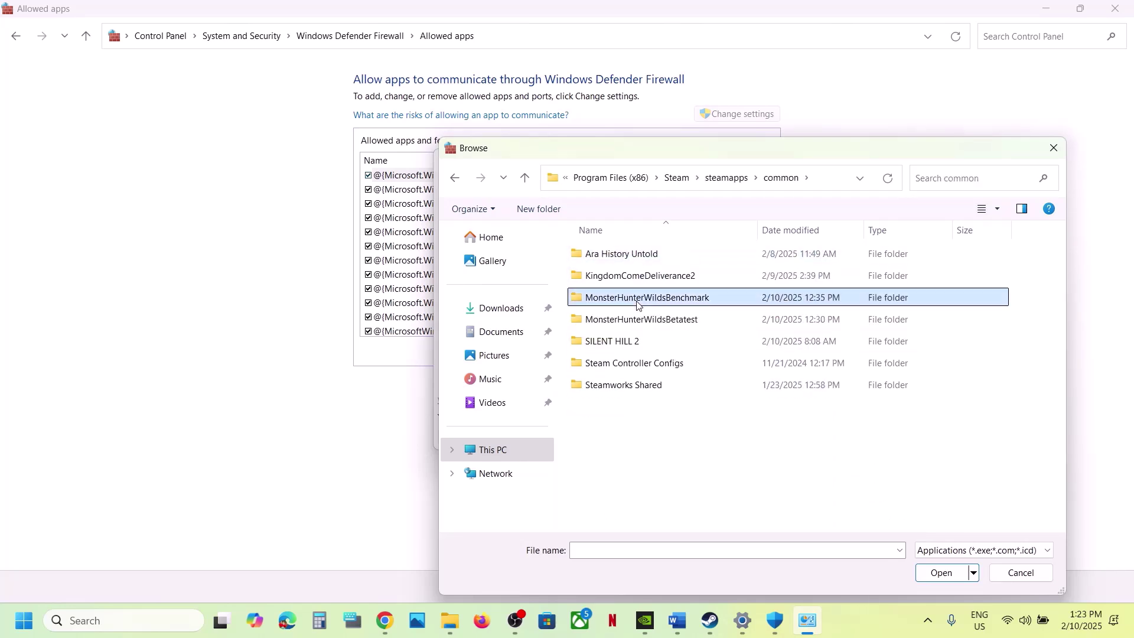
pyautogui.doubleClick(638, 302)
pyautogui.click(609, 363)
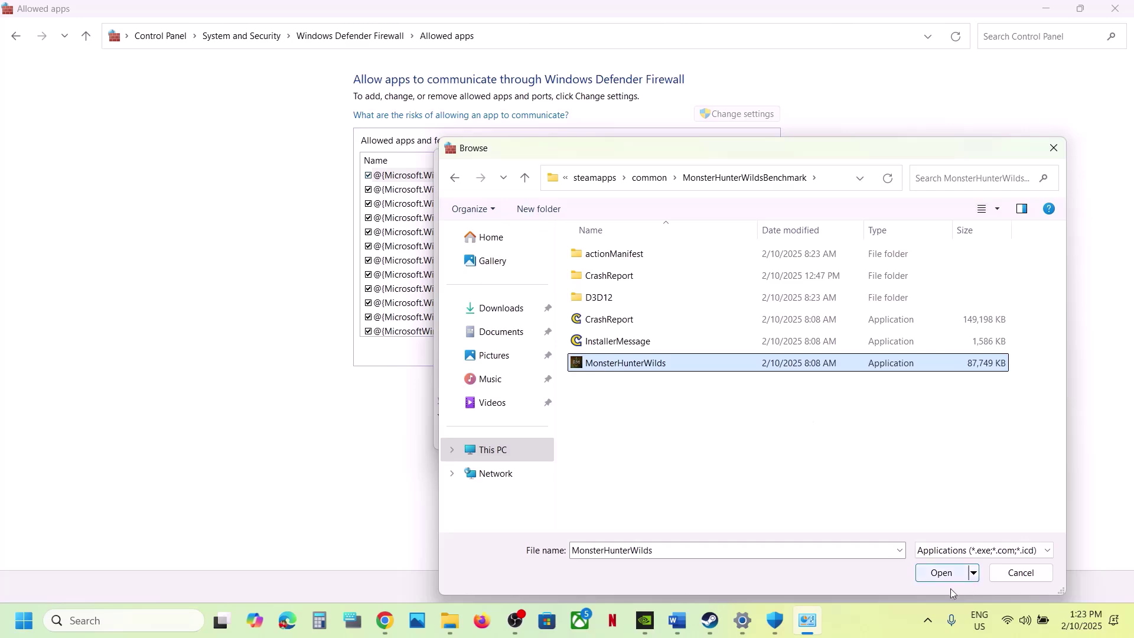
pyautogui.click(940, 574)
# Try to add Monster Hunter Wilds Benchmark to the firewall exceptions, and look for it among the allowed apps beginning with M.
pyautogui.click(615, 437)
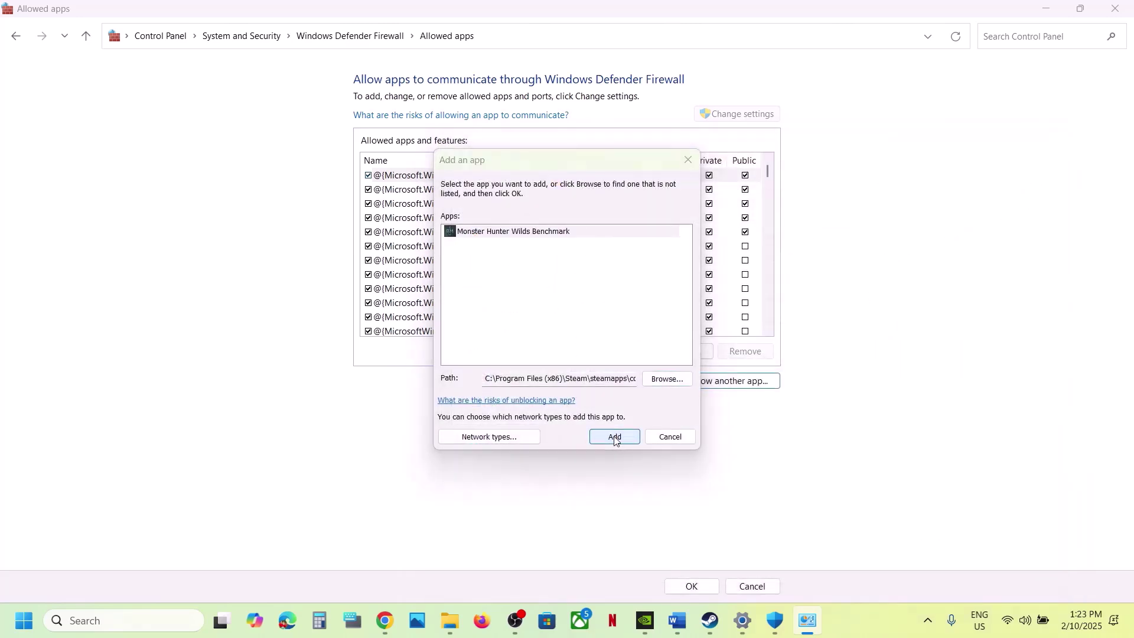
pyautogui.click(689, 363)
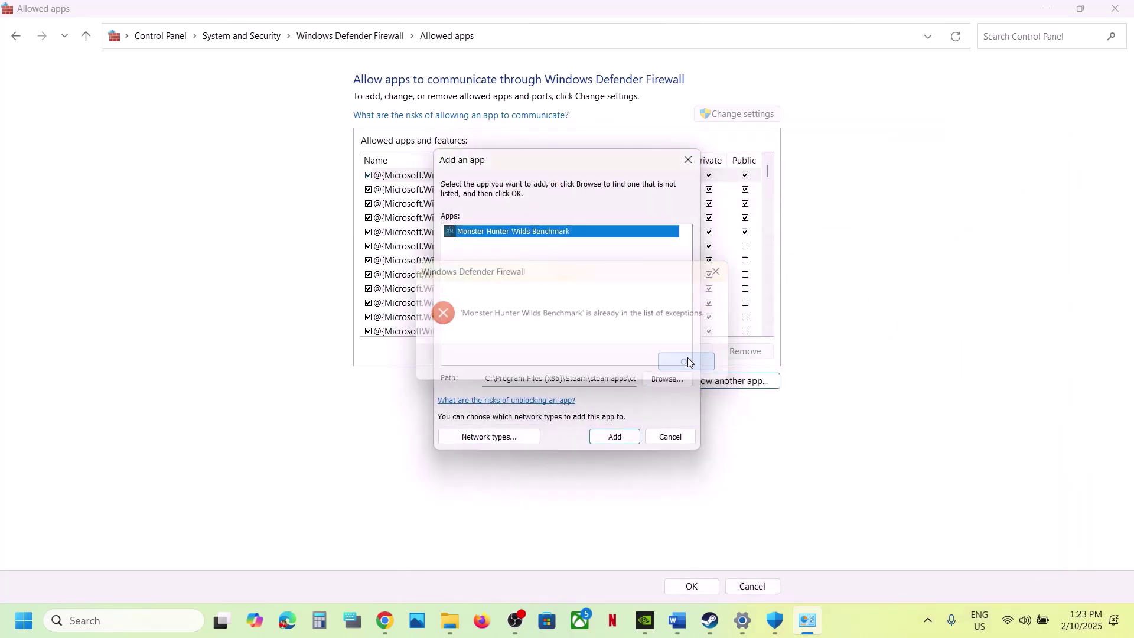
pyautogui.click(688, 160)
pyautogui.click(518, 291)
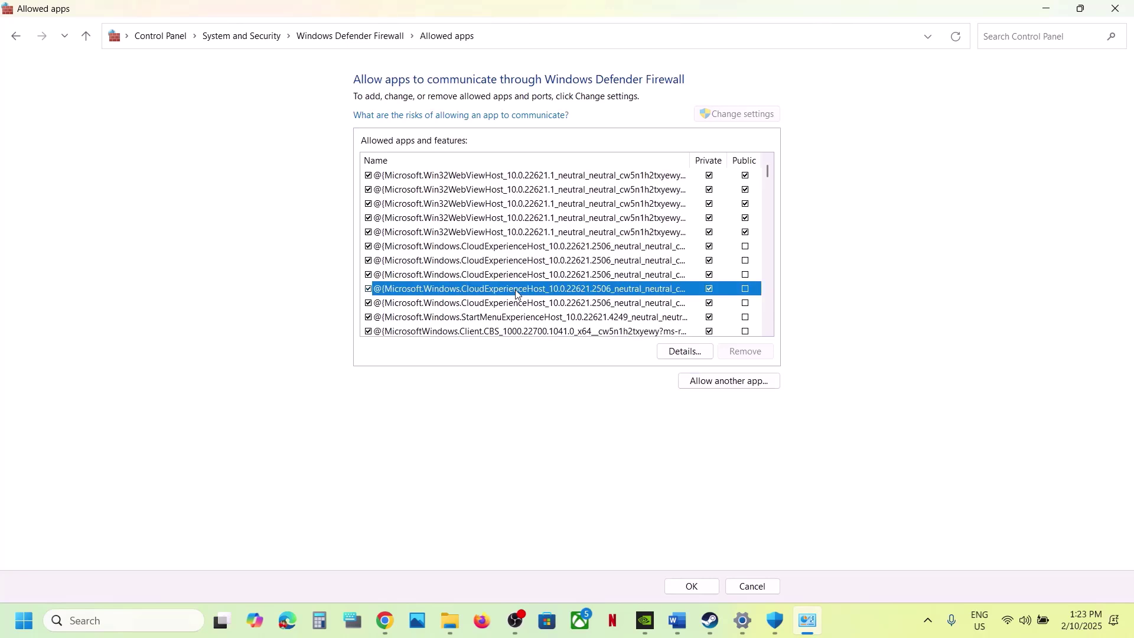
pyautogui.press('m')
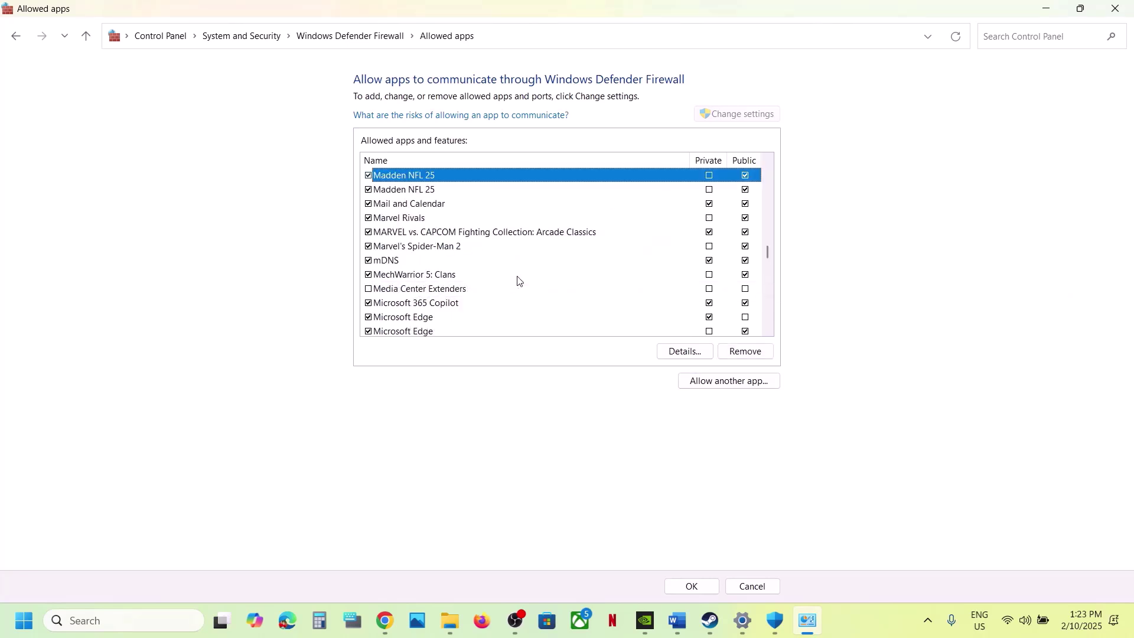
# Close Control Panel, Windows Security and Settings, and read Step 16 about updating Windows in the Word document.
pyautogui.click(1127, 7)
pyautogui.click(1111, 15)
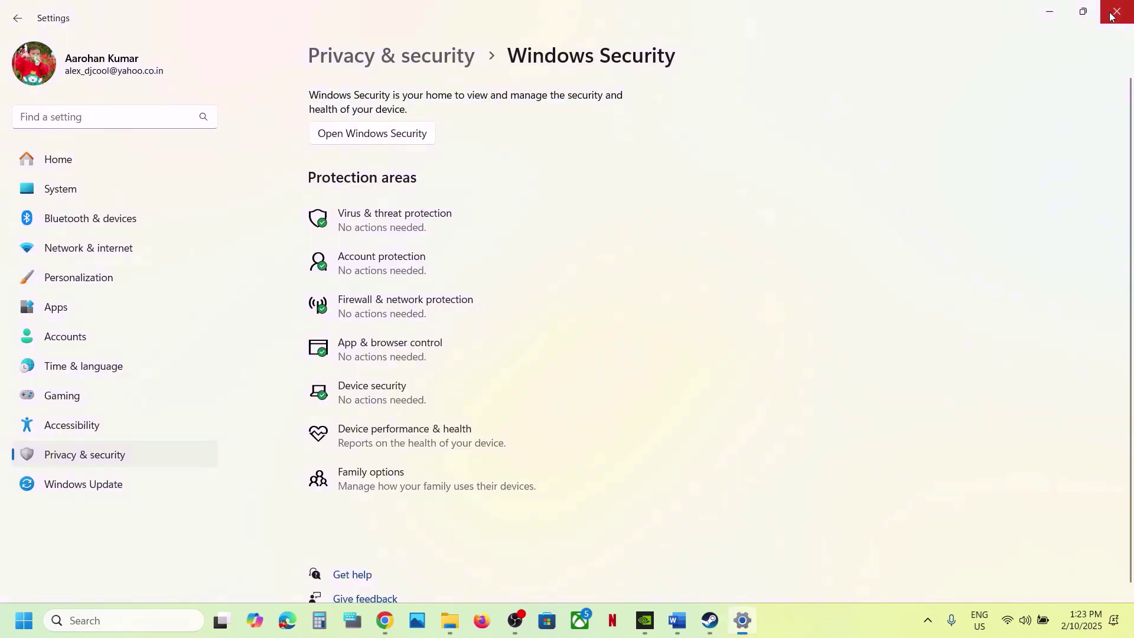
pyautogui.click(1114, 12)
pyautogui.scroll(-3, 566, 440)
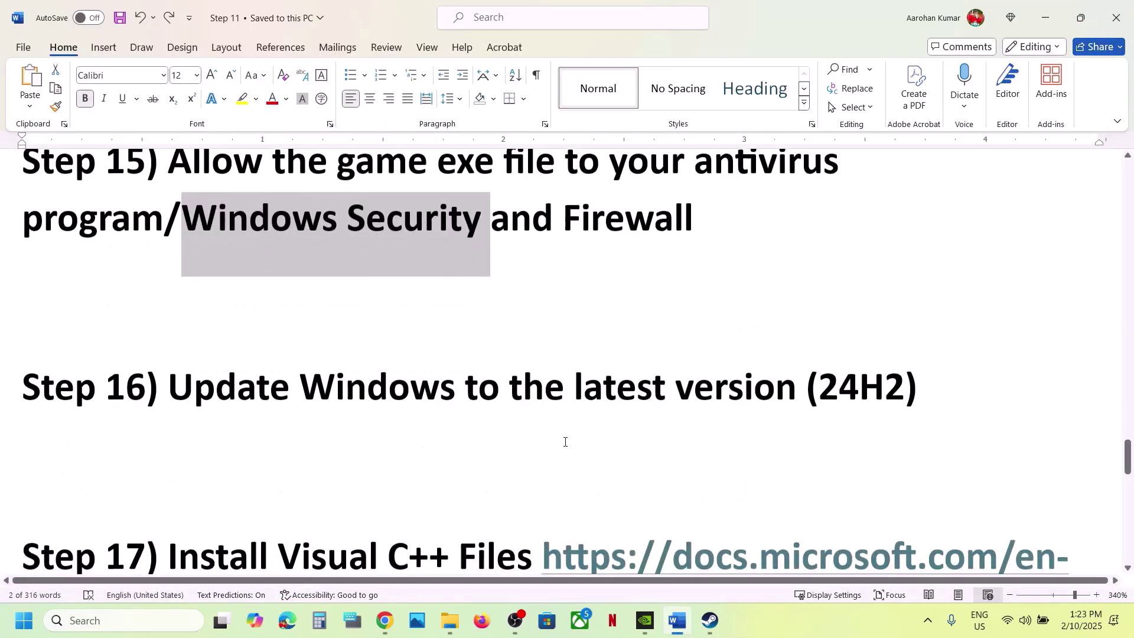
# Review Step 16 about updating Windows in the Word document, and check for Windows updates in Settings.
pyautogui.moveTo(193, 374); pyautogui.dragTo(840, 409)
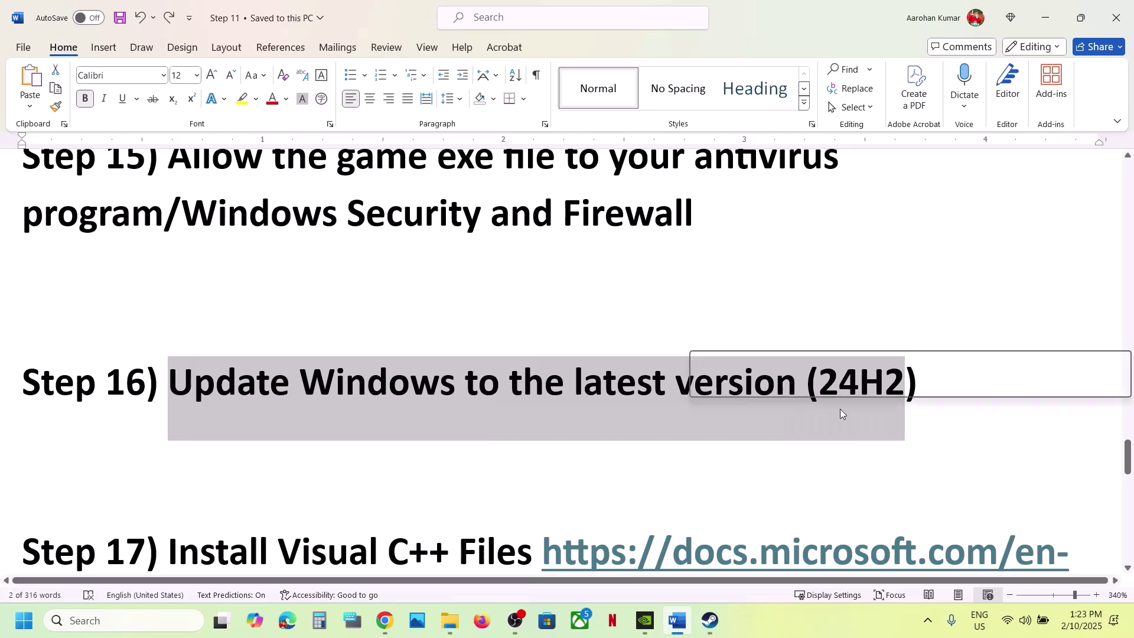
pyautogui.click(699, 416)
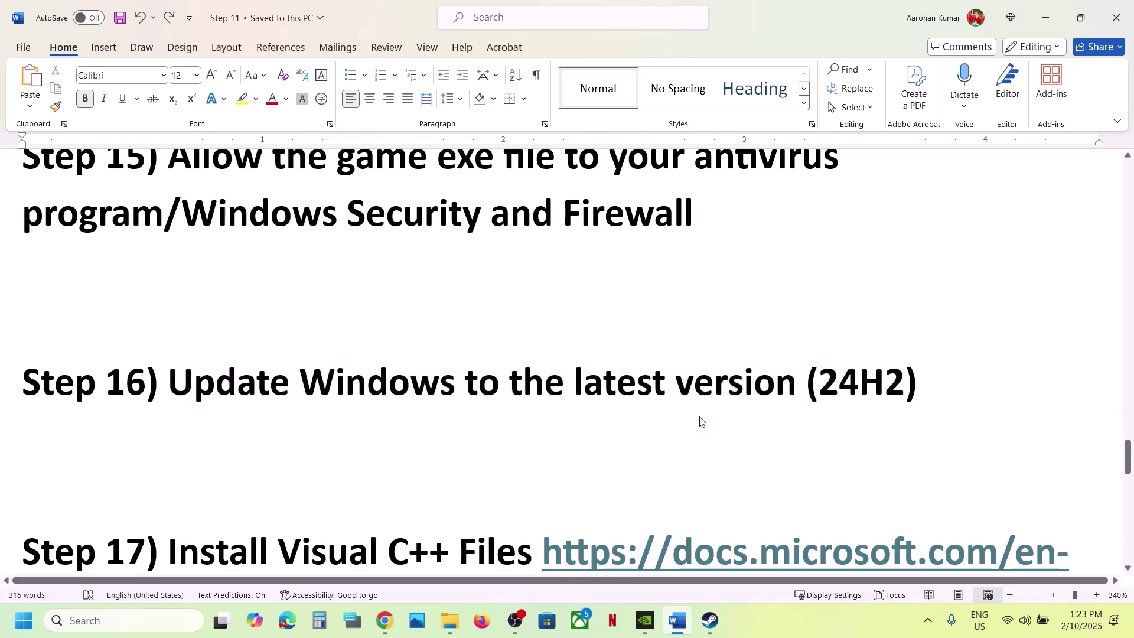
pyautogui.press('super+i')
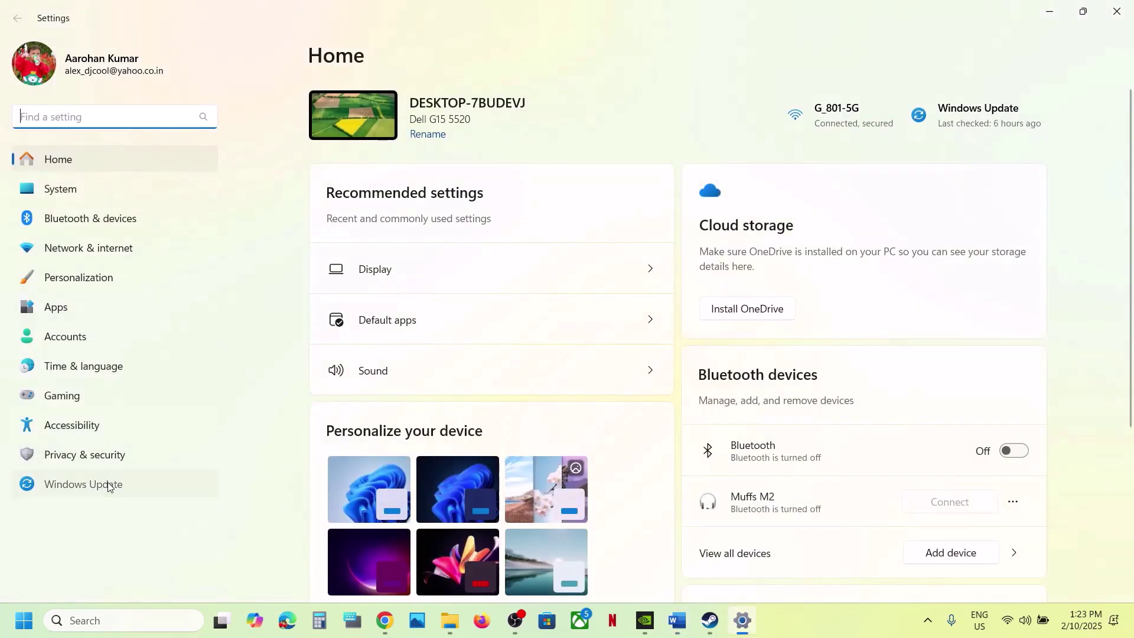
pyautogui.click(110, 486)
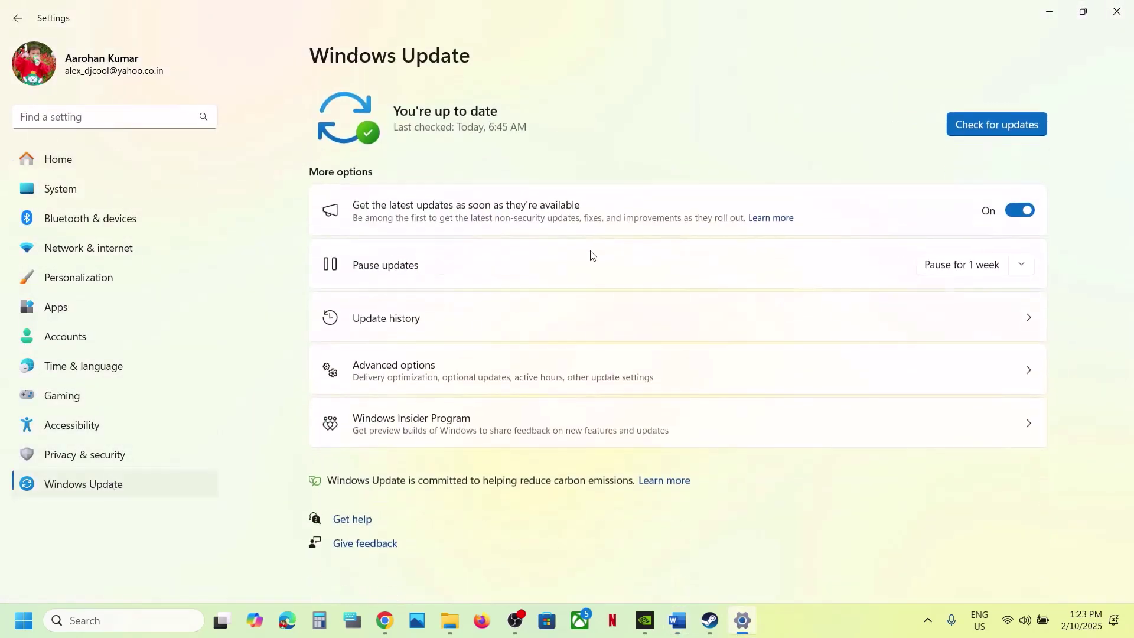
pyautogui.click(977, 131)
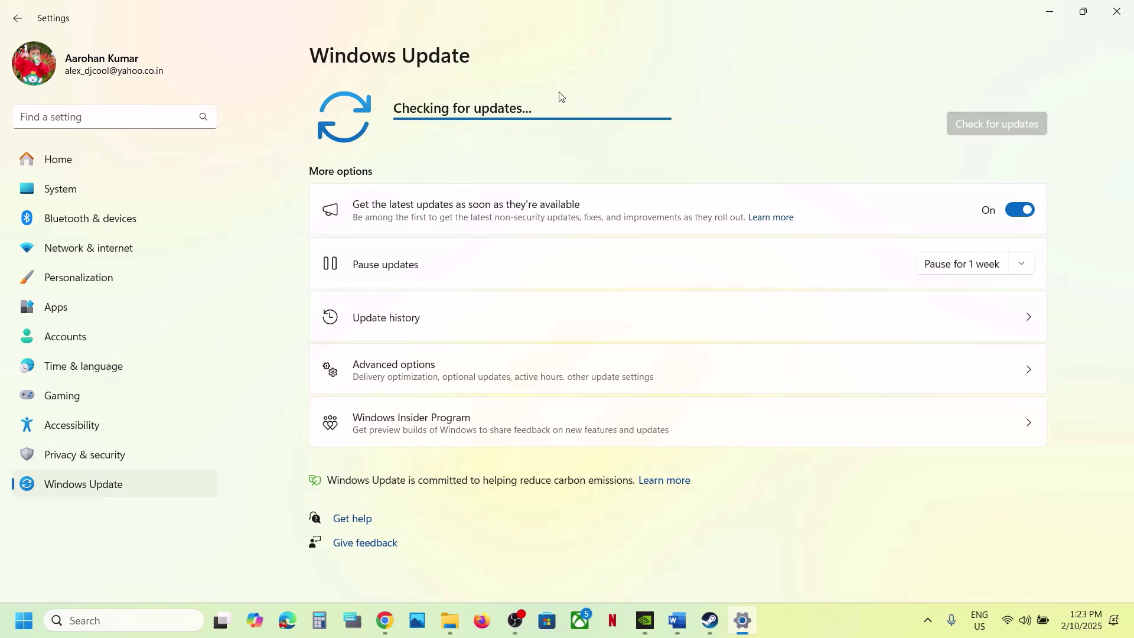
# Look at the computer's restart option and dismiss it without restarting.
pyautogui.click(23, 621)
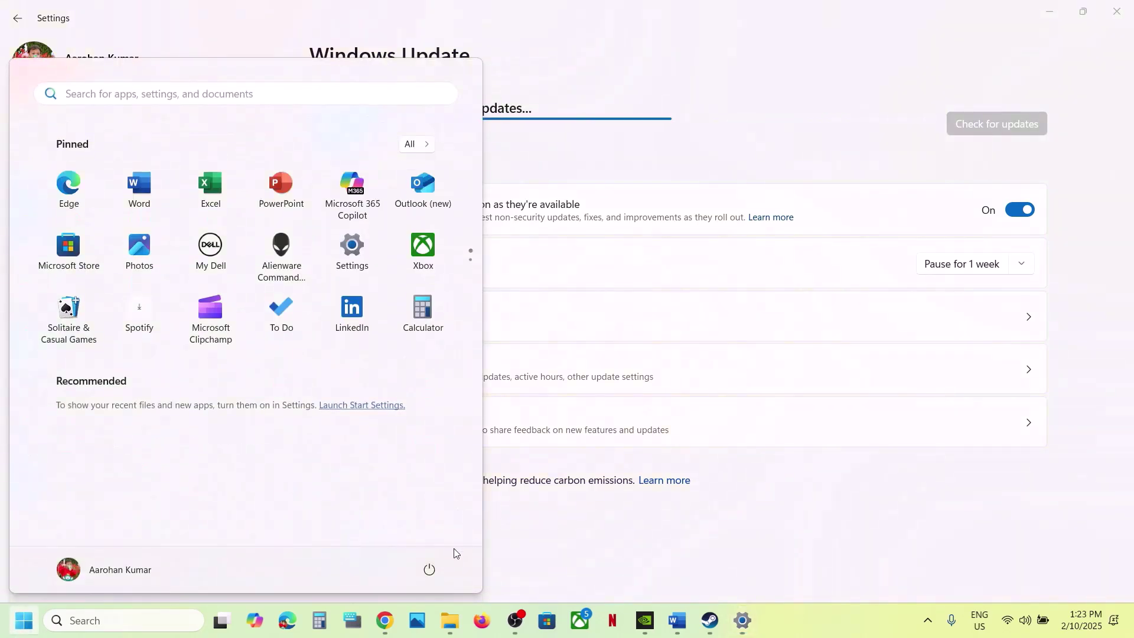
pyautogui.click(430, 569)
pyautogui.click(608, 532)
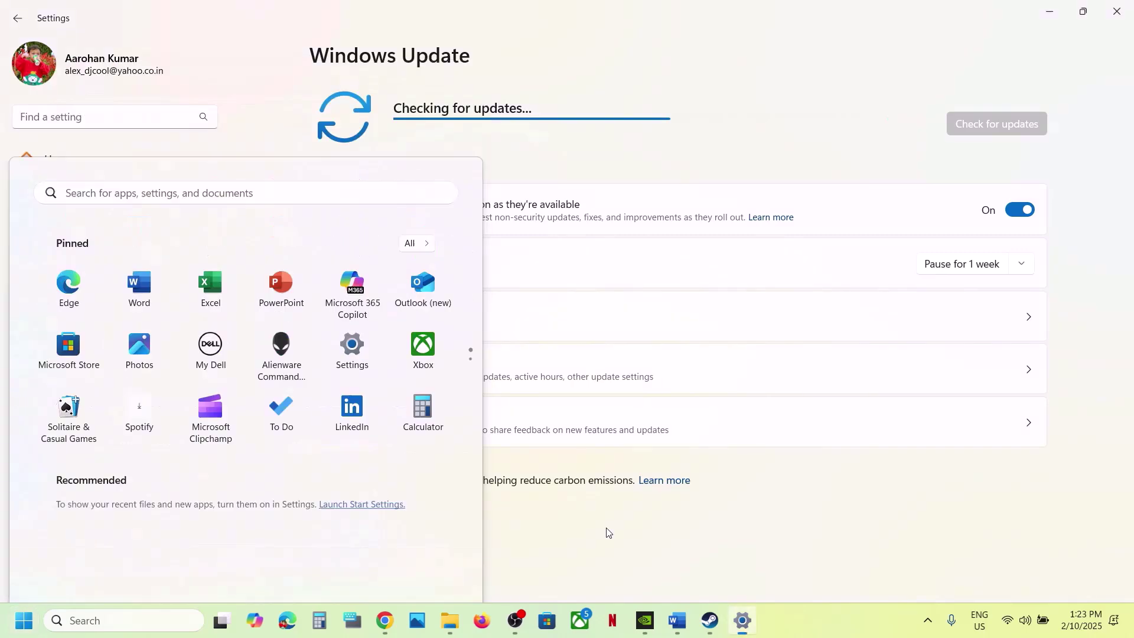
# Check the installed Windows version with winver and close the About Windows dialog.
pyautogui.click(94, 618)
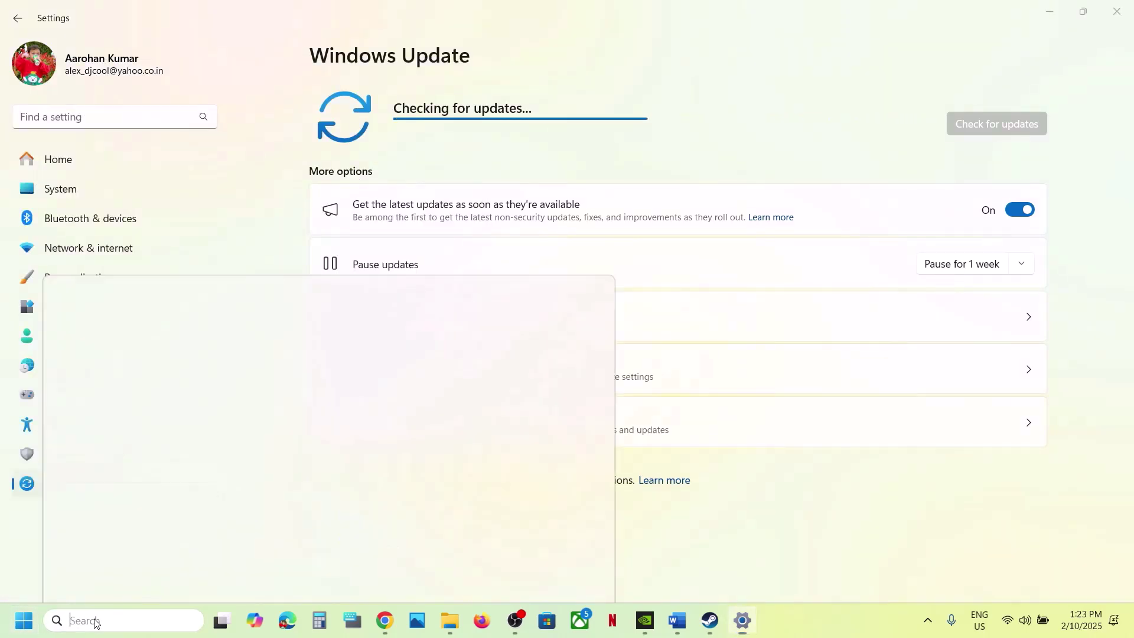
pyautogui.write('winver')
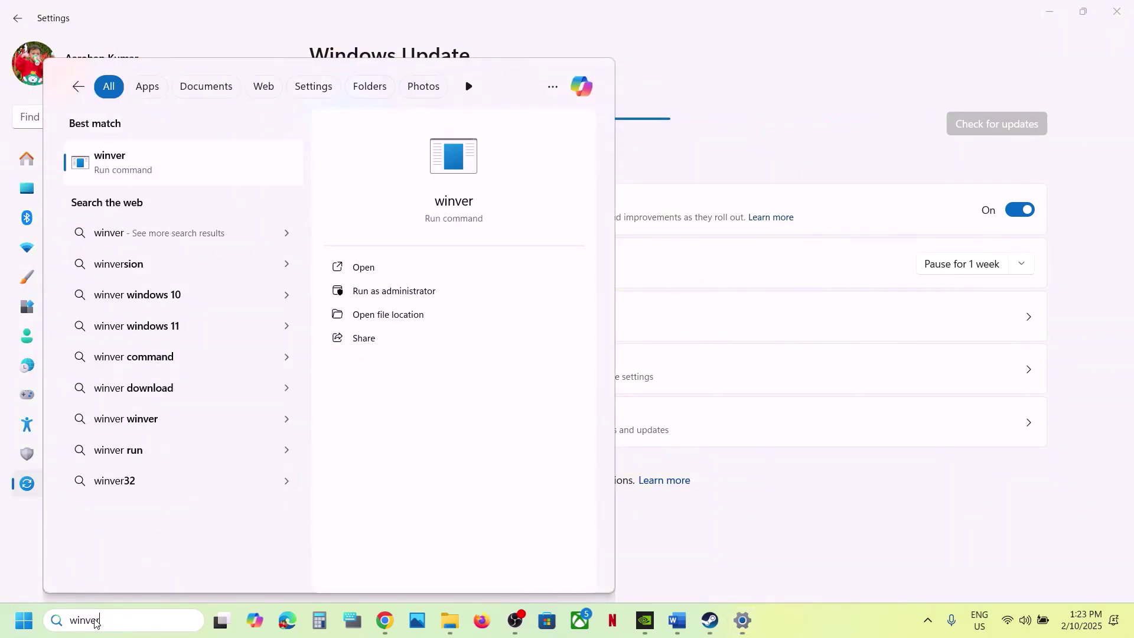
pyautogui.press('Return')
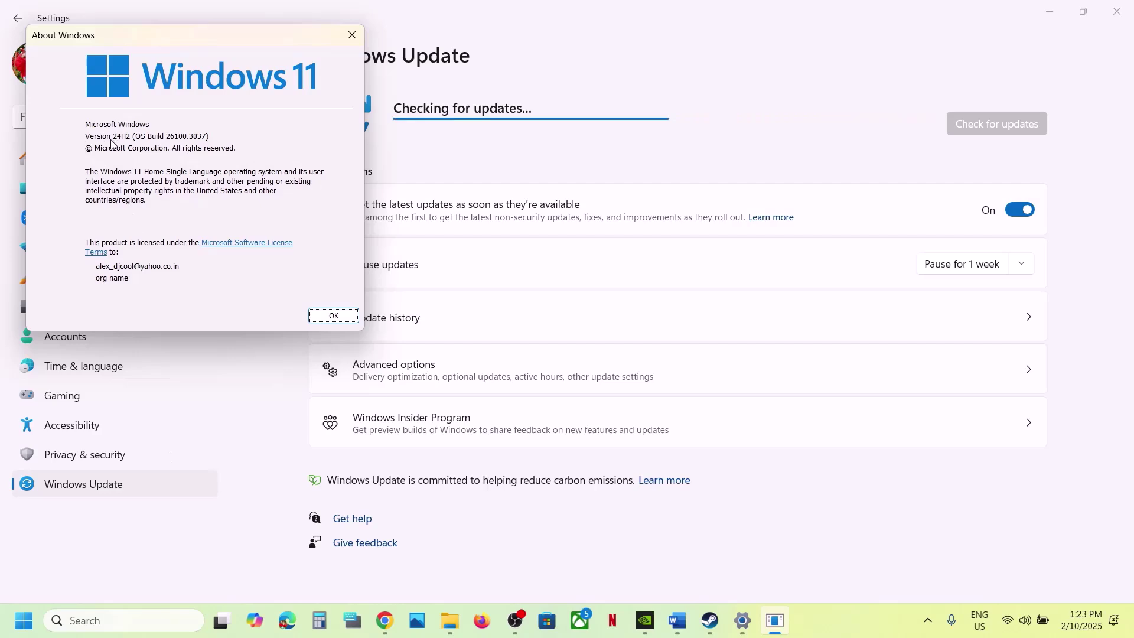
pyautogui.click(353, 35)
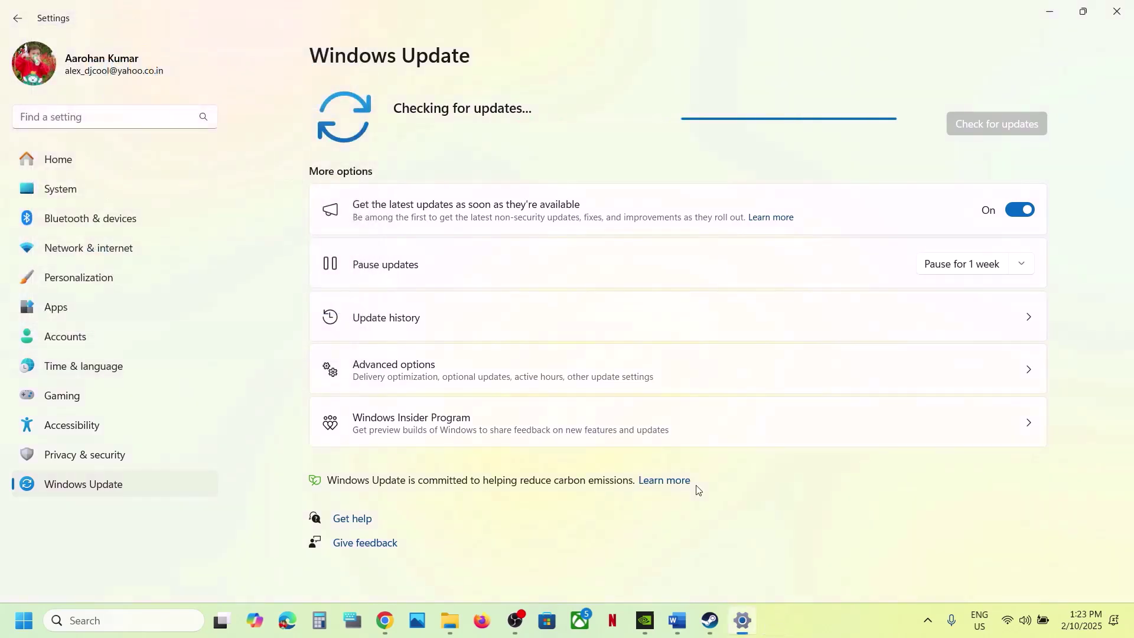
# Switch to the Word document and copy the Visual C++ download link from Step 17.
pyautogui.click(678, 620)
pyautogui.scroll(-3, 443, 424)
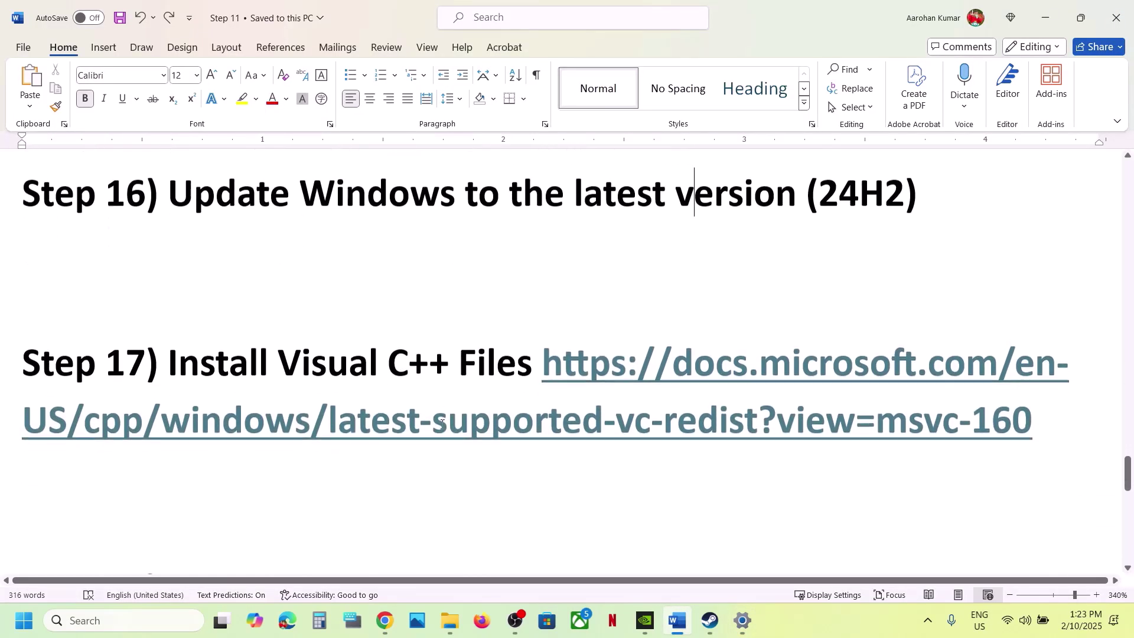
pyautogui.moveTo(1038, 420); pyautogui.dragTo(636, 364)
pyautogui.hotkey('ctrl', 'c')
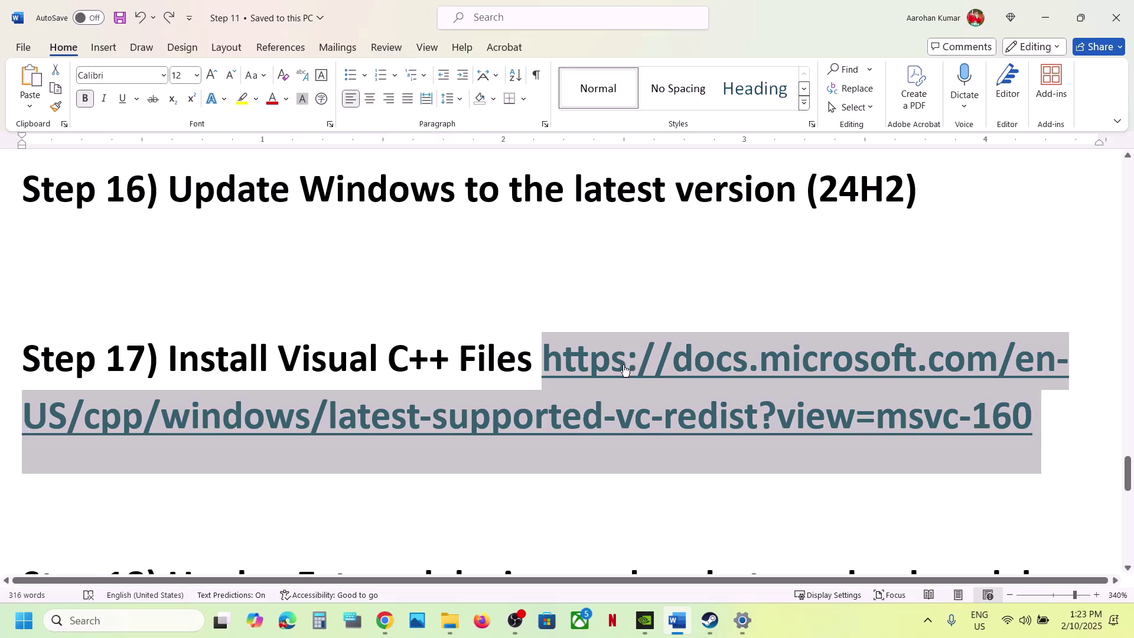
# Open the copied Visual C++ redistributable link in a new Chrome tab.
pyautogui.click(387, 622)
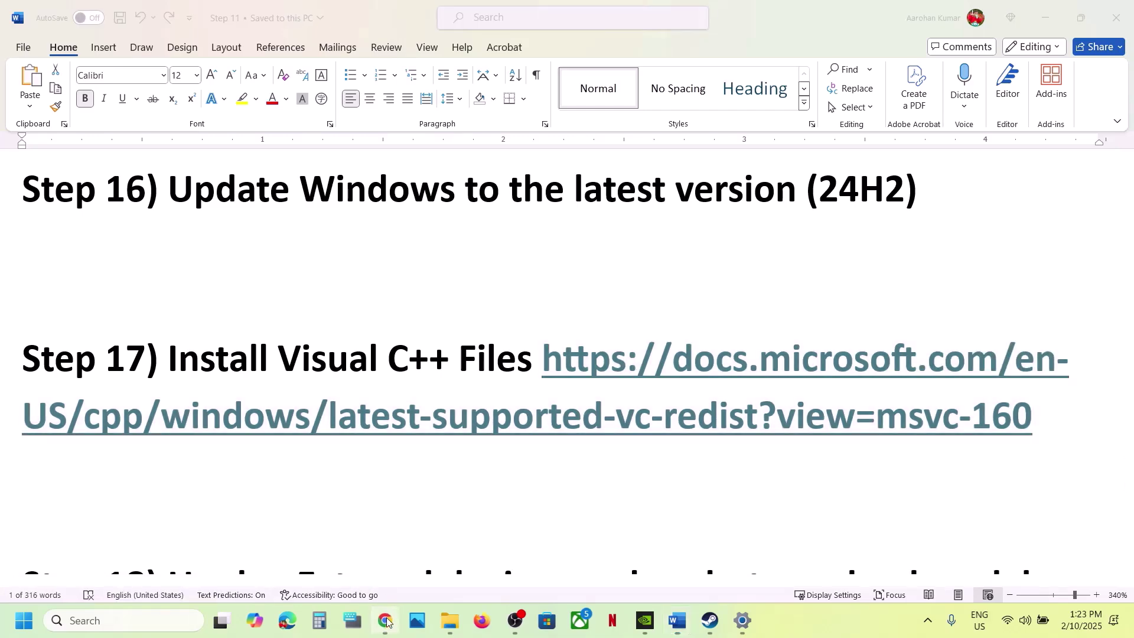
pyautogui.click(391, 17)
pyautogui.hotkey('ctrl', 'v')
pyautogui.press('Return')
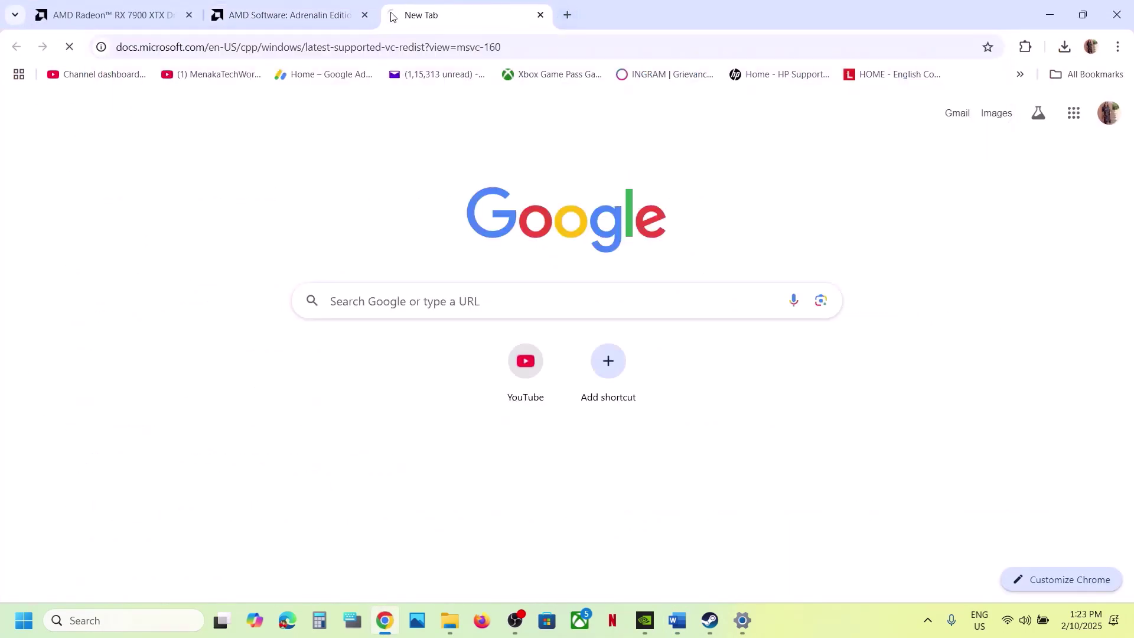
# Download the latest x86 and x64 Visual C++ Redistributables from the Microsoft page, and run a repair with the x86 installer.
pyautogui.scroll(-9, 460, 252)
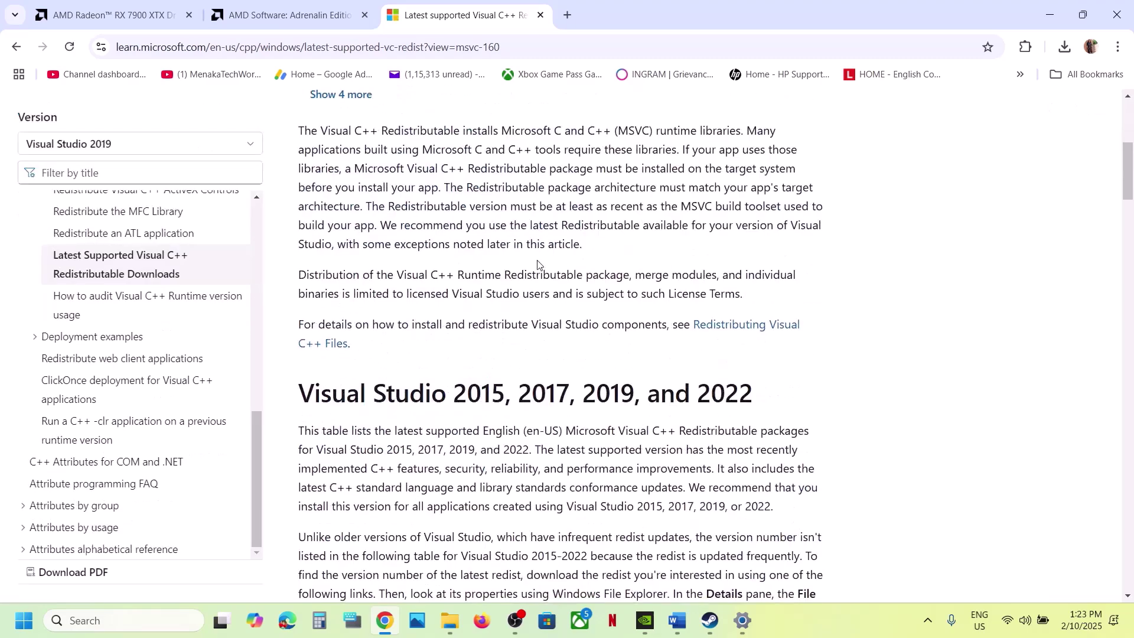
pyautogui.moveTo(381, 264); pyautogui.dragTo(728, 271)
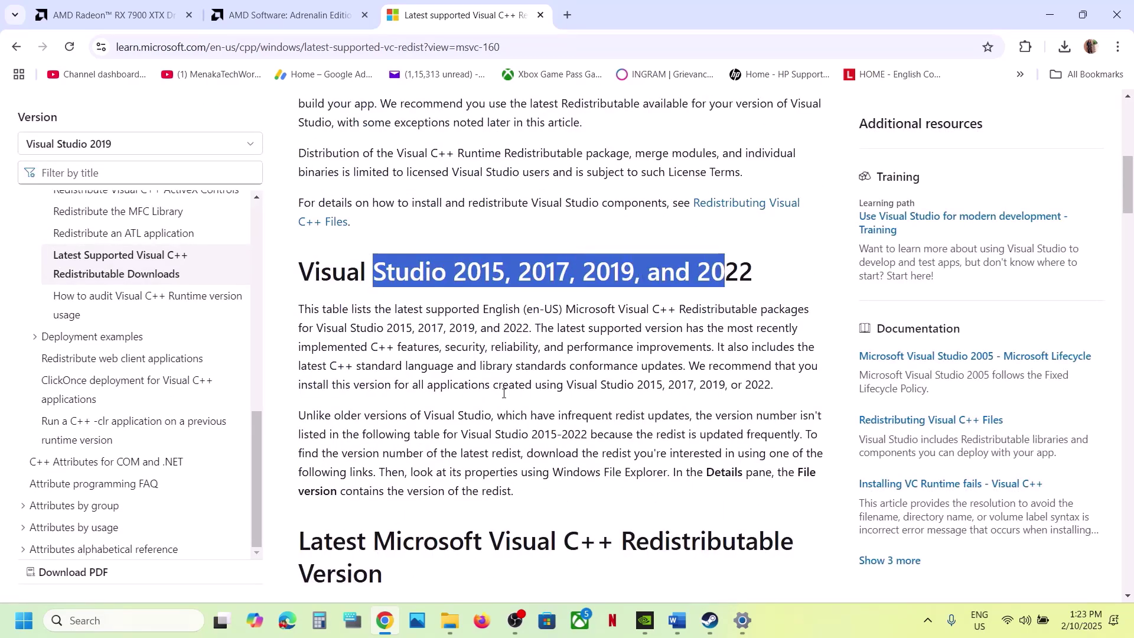
pyautogui.scroll(-7, 504, 393)
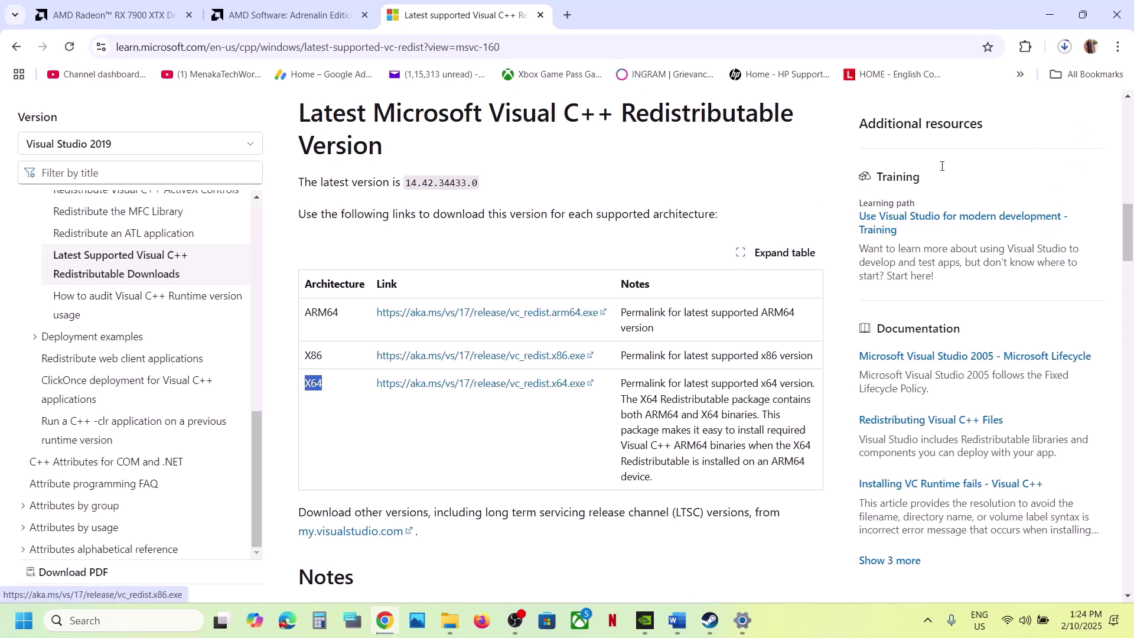
pyautogui.click(973, 95)
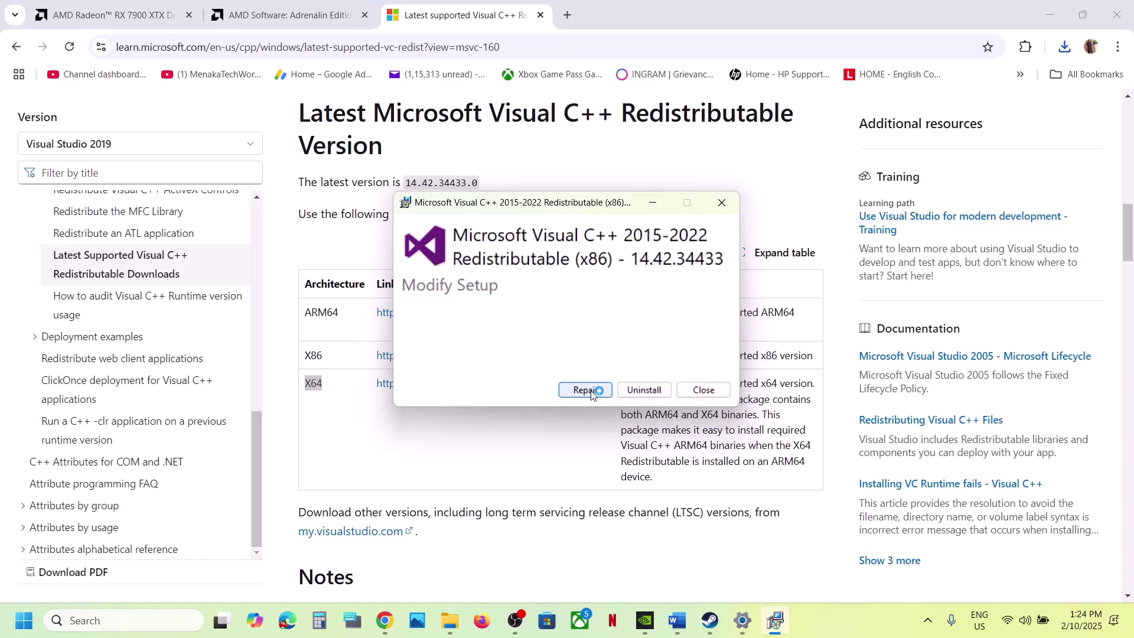
pyautogui.click(591, 391)
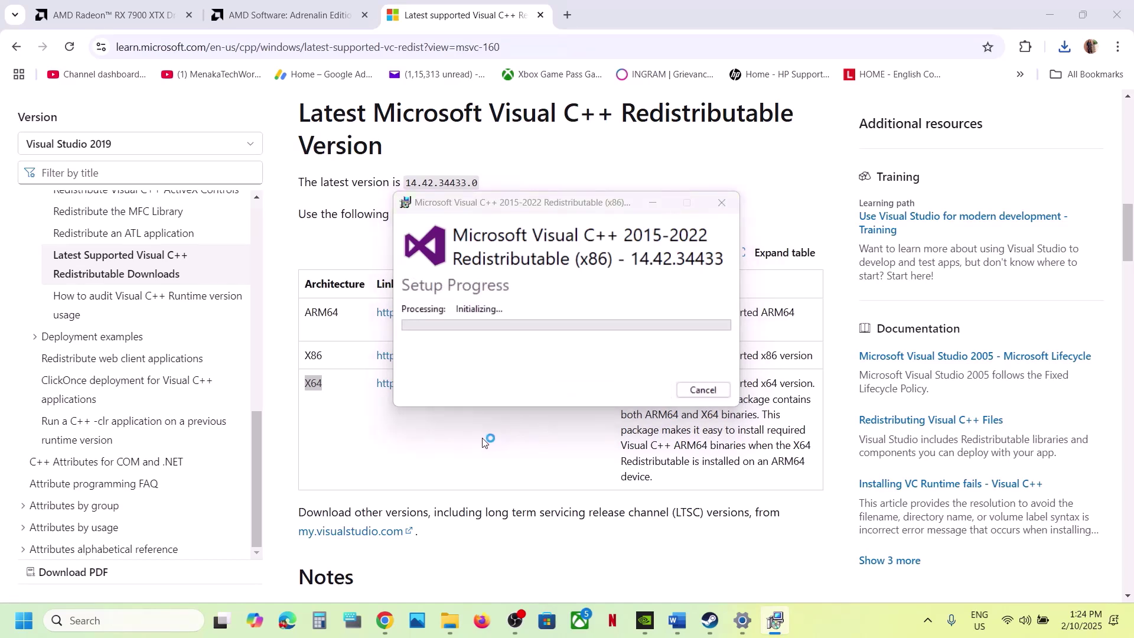
pyautogui.click(775, 620)
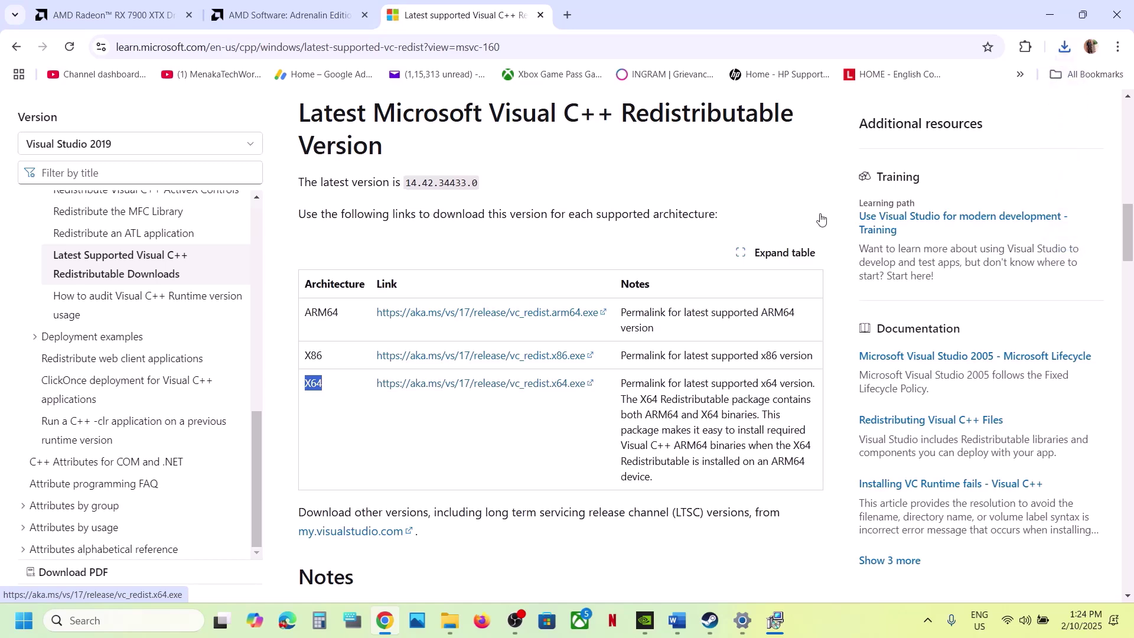
# Run the downloaded VC_redist.x64 installer and repair the x64 Visual C++ 2015-2022 Redistributable.
pyautogui.click(1065, 49)
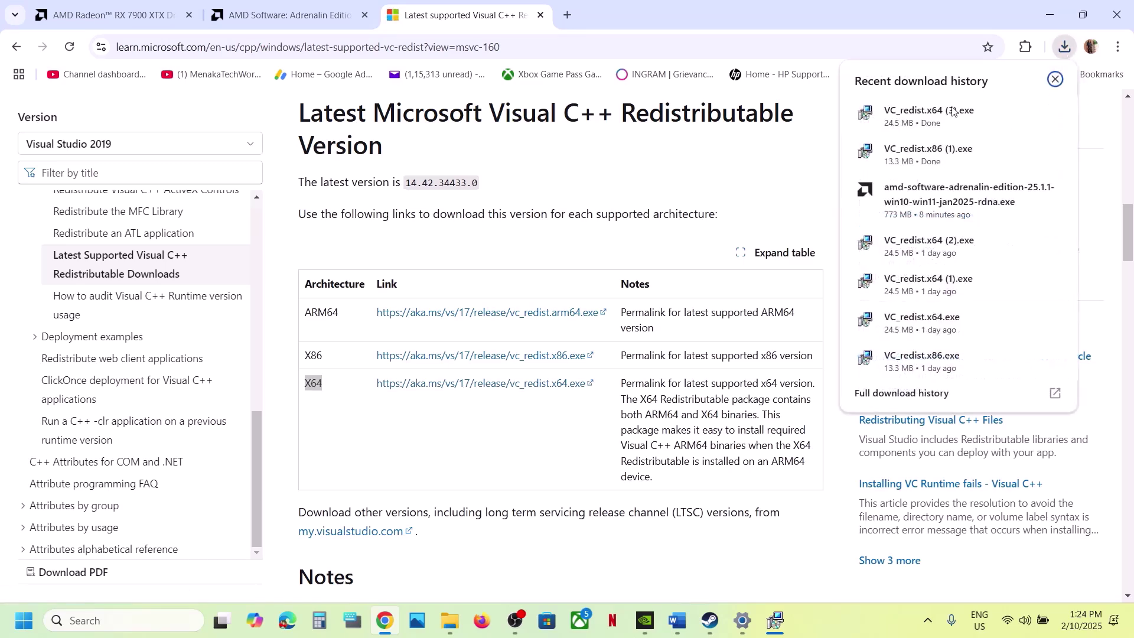
pyautogui.click(945, 115)
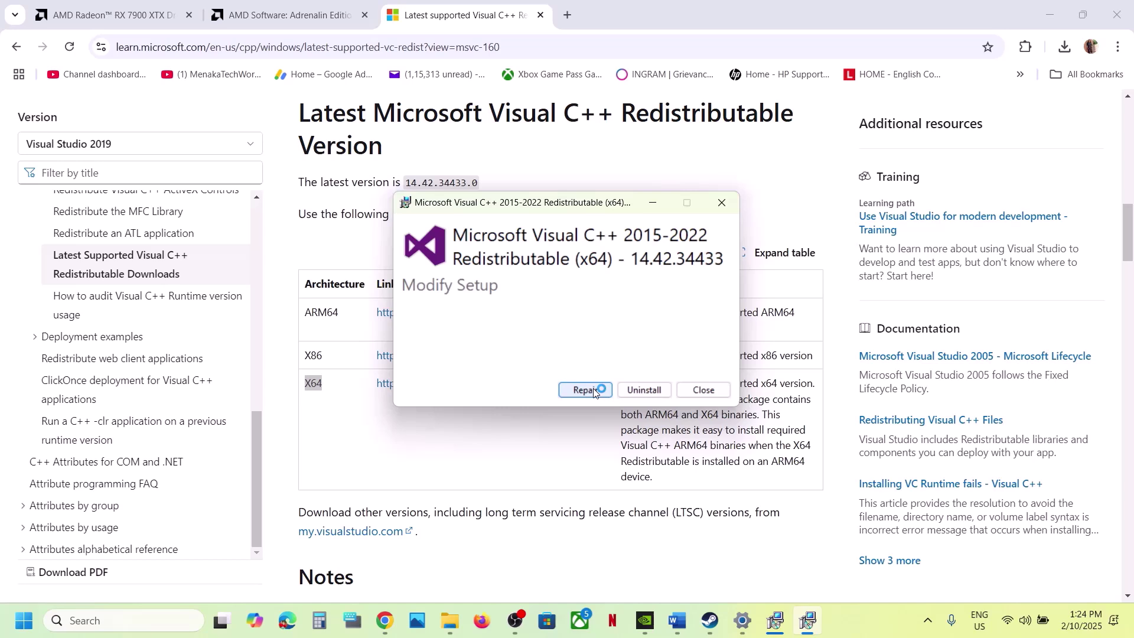
pyautogui.click(584, 390)
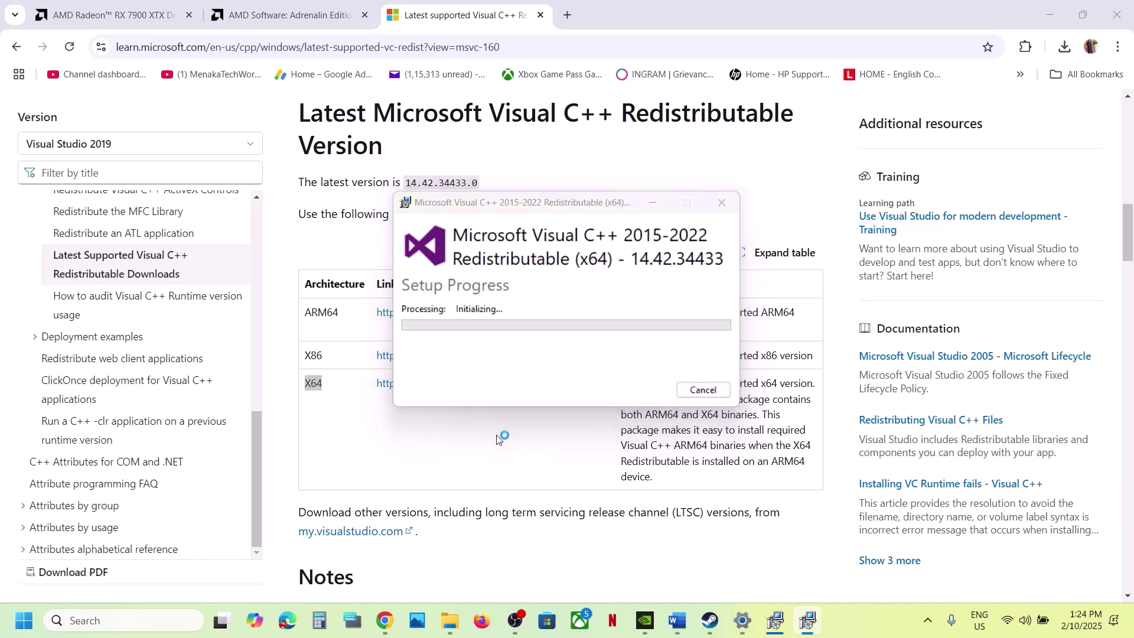
# Bring up the x86 setup window, move it beside the x64 one, and close both Visual C++ setup windows.
pyautogui.click(776, 620)
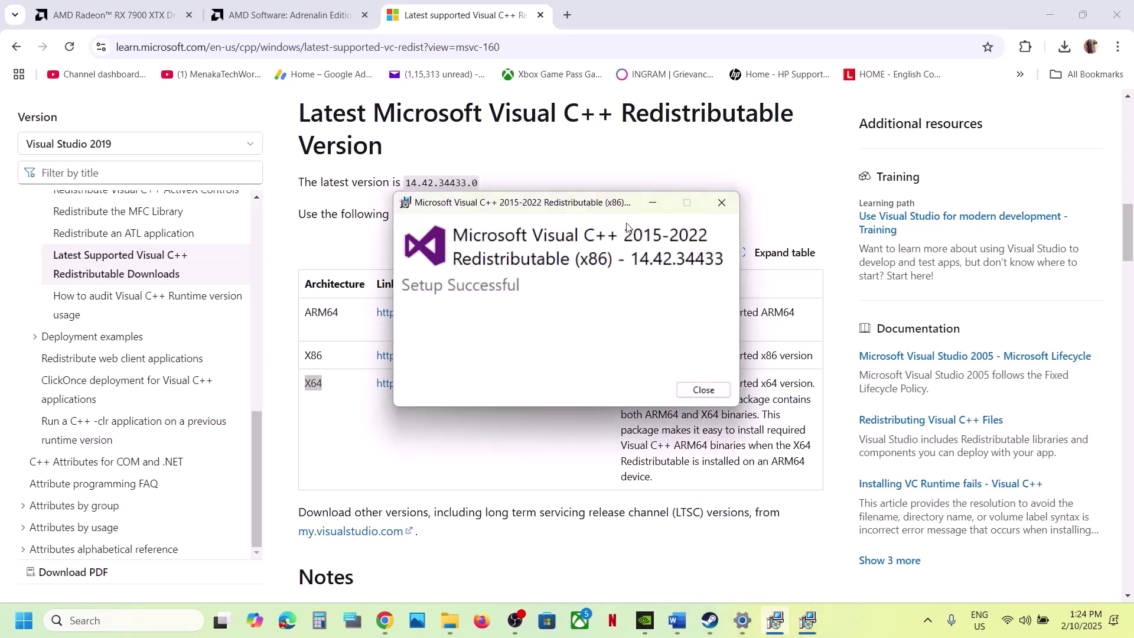
pyautogui.moveTo(611, 204); pyautogui.dragTo(945, 242)
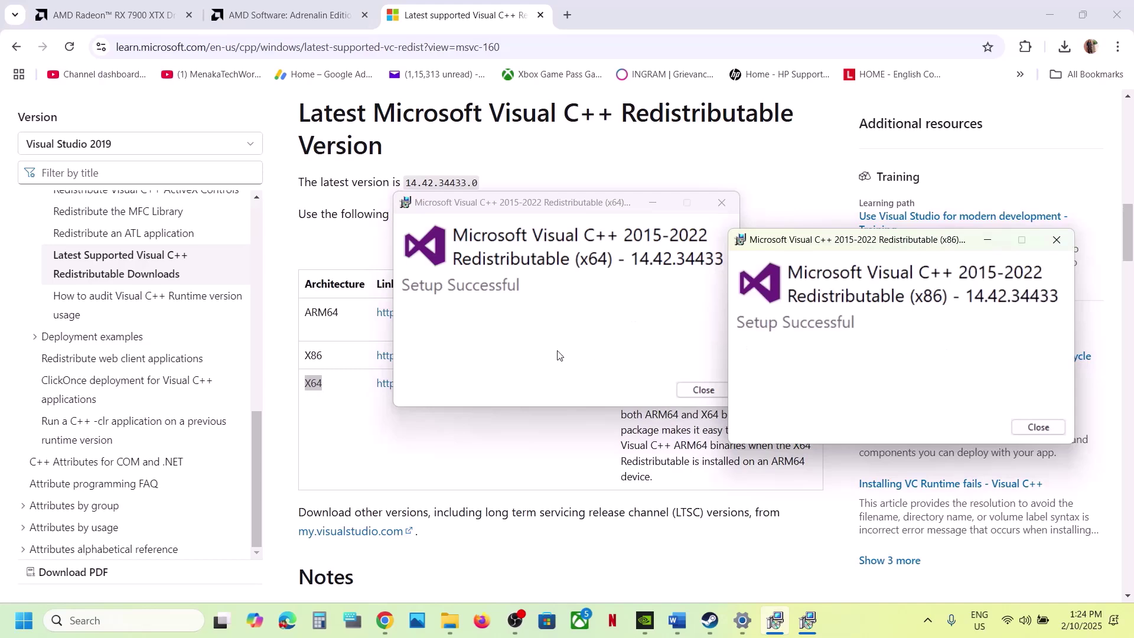
pyautogui.click(704, 390)
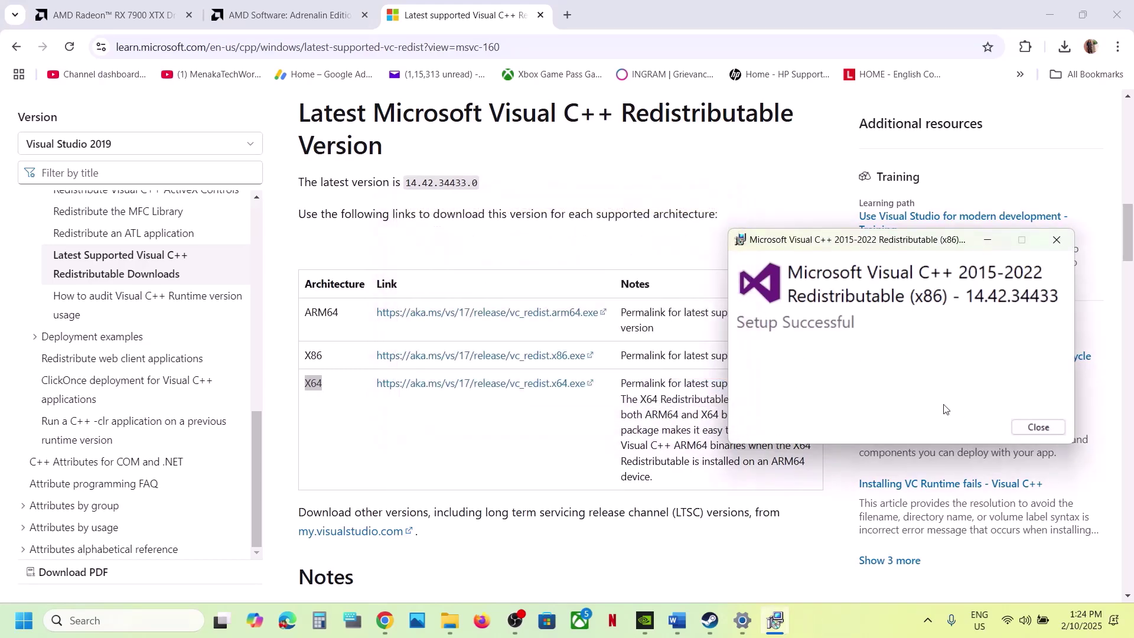
pyautogui.click(1017, 427)
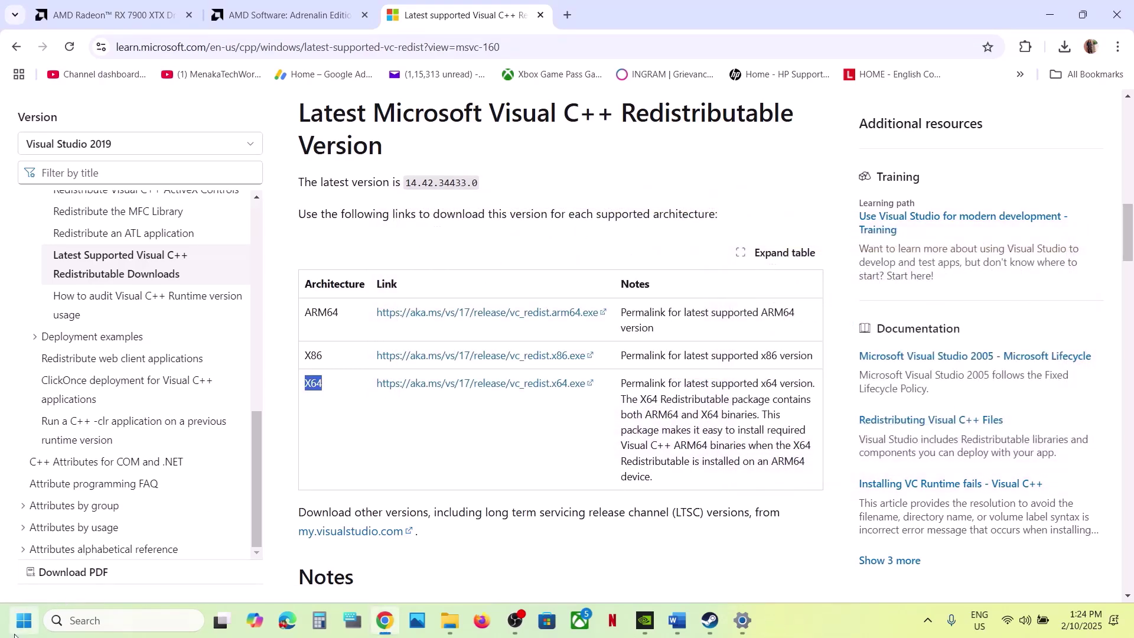
# View the restart option and the benchmark's Steam page, and read Step 18 about unplugging external devices in the Word document.
pyautogui.click(15, 630)
pyautogui.click(431, 570)
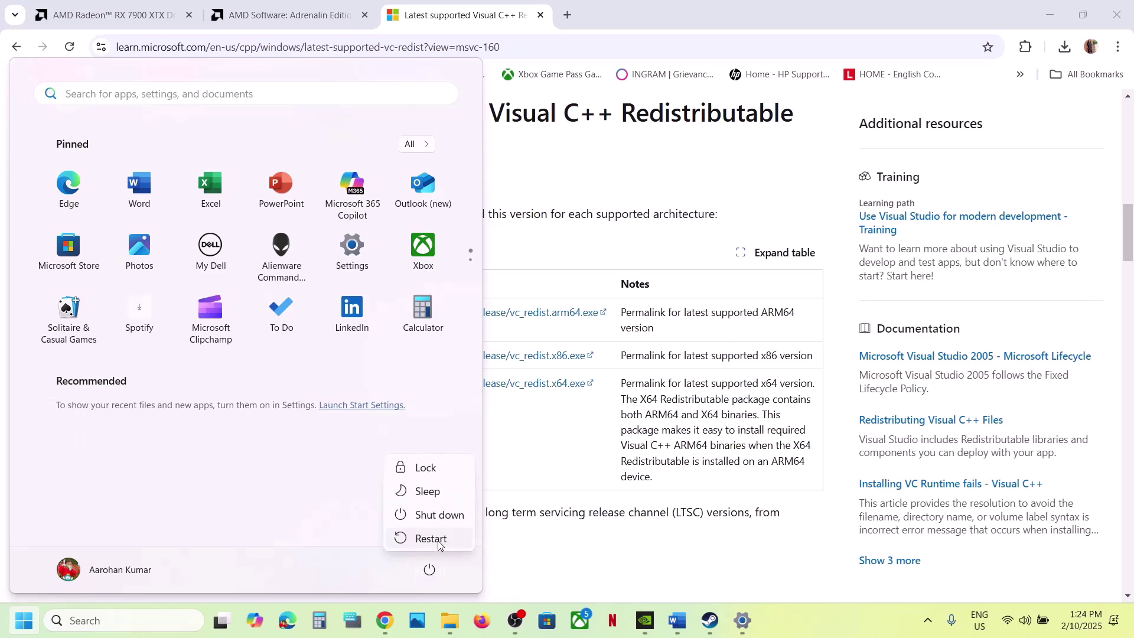
pyautogui.click(706, 631)
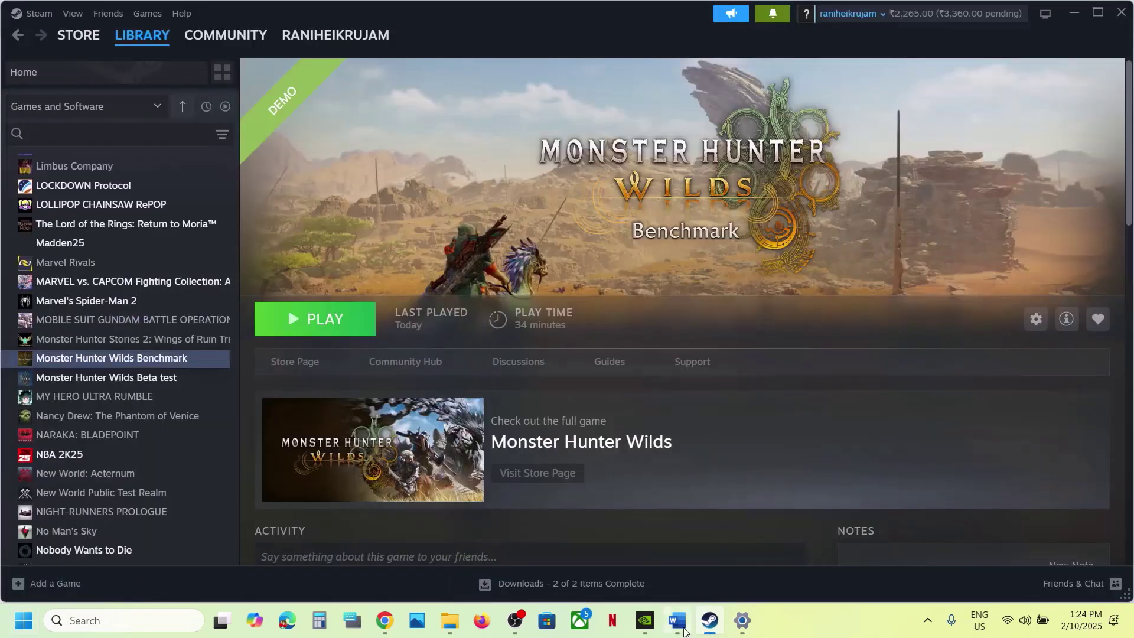
pyautogui.click(678, 631)
pyautogui.scroll(-5, 319, 265)
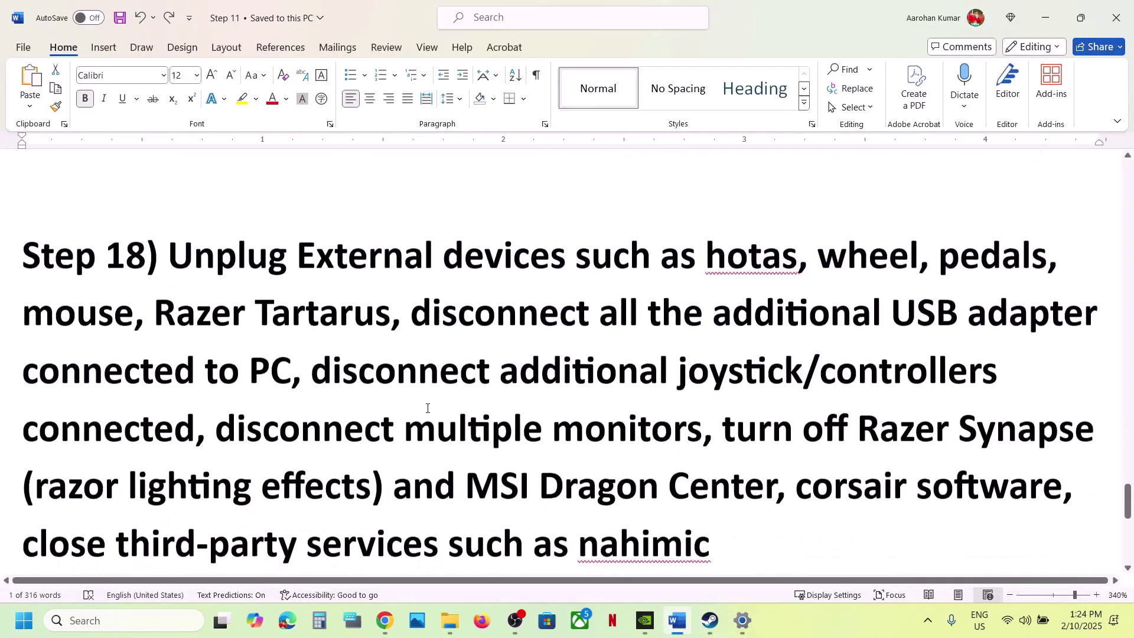